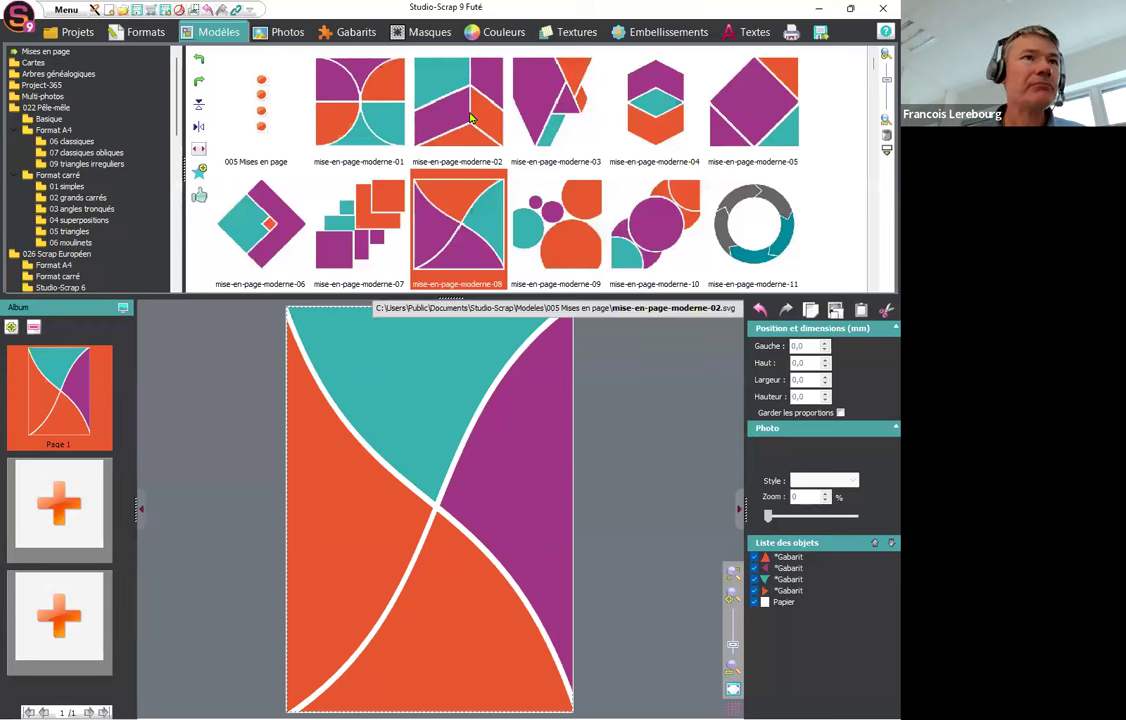
# Place the photo child-818442 in the teal upper shape and shift it within the shape to frame the child's whole face.
pyautogui.click(288, 33)
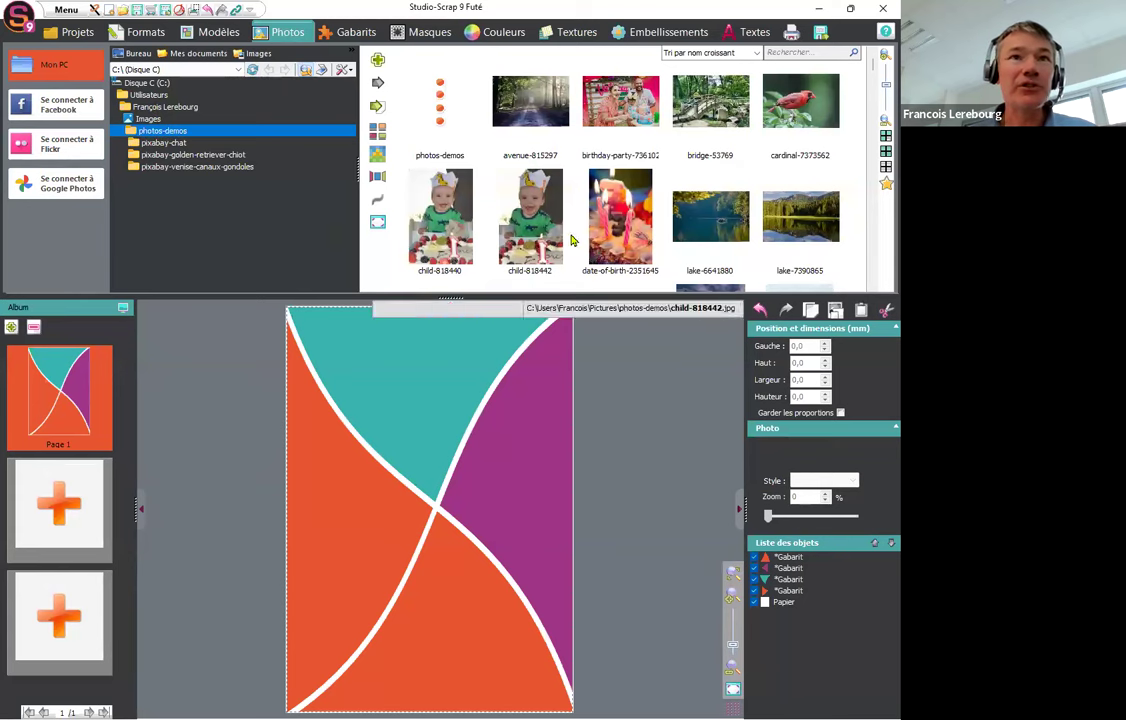
pyautogui.click(527, 203)
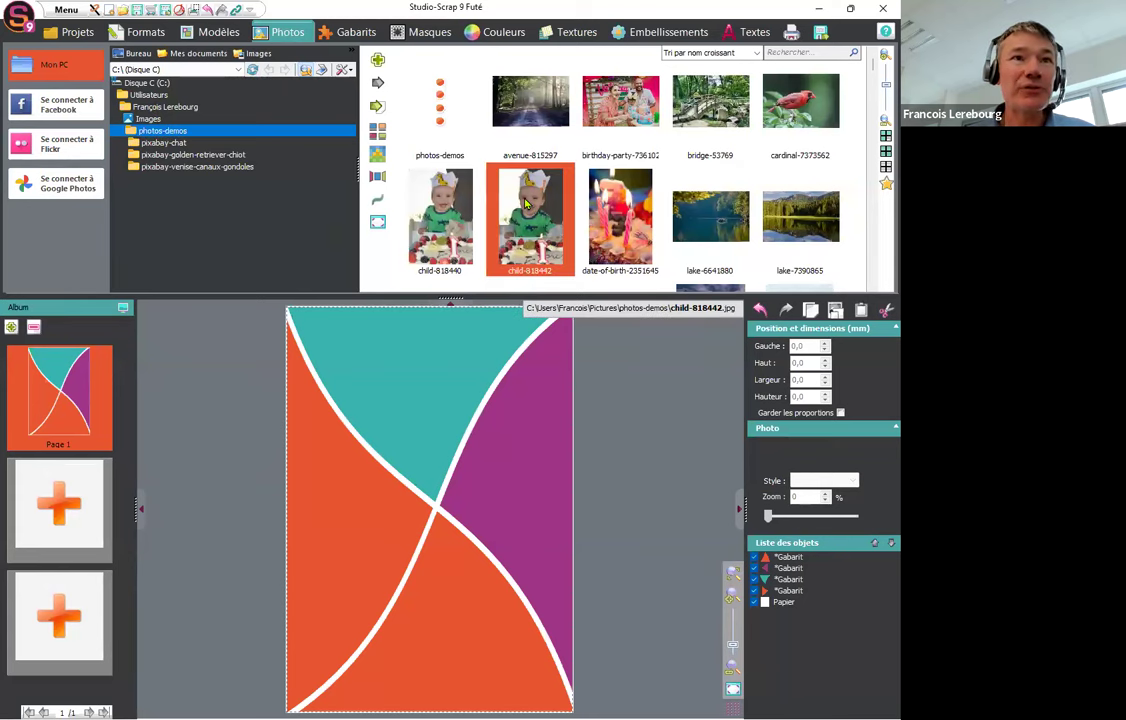
pyautogui.moveTo(527, 203); pyautogui.dragTo(416, 390)
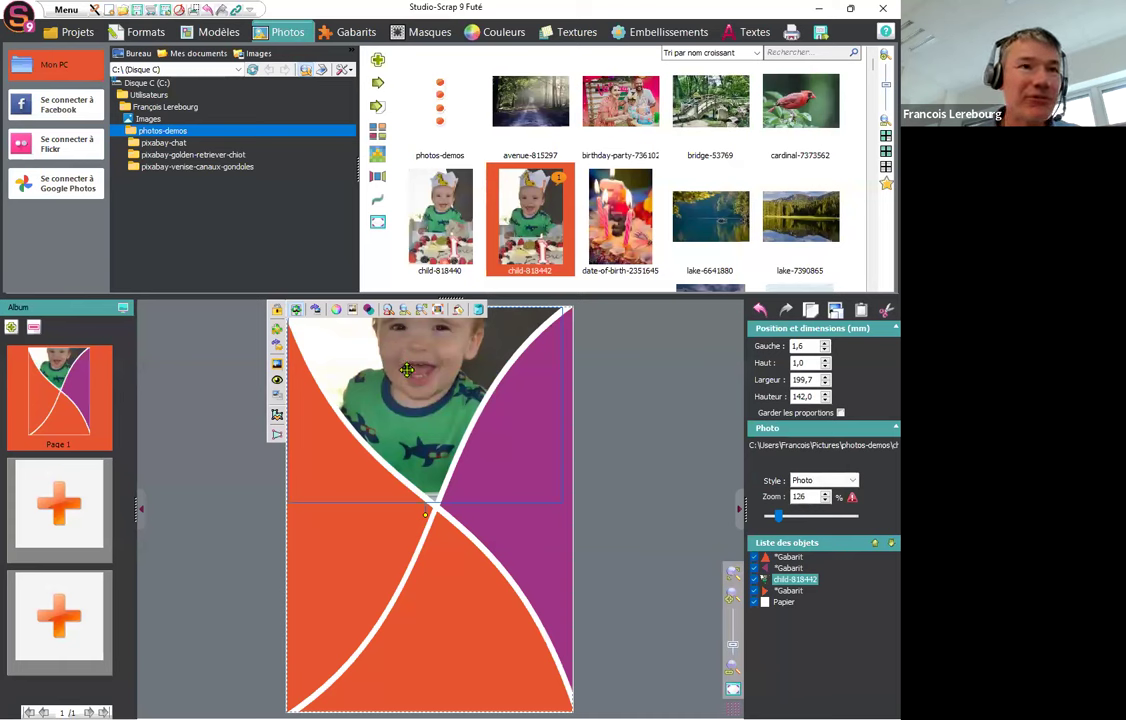
pyautogui.moveTo(407, 352); pyautogui.dragTo(373, 400)
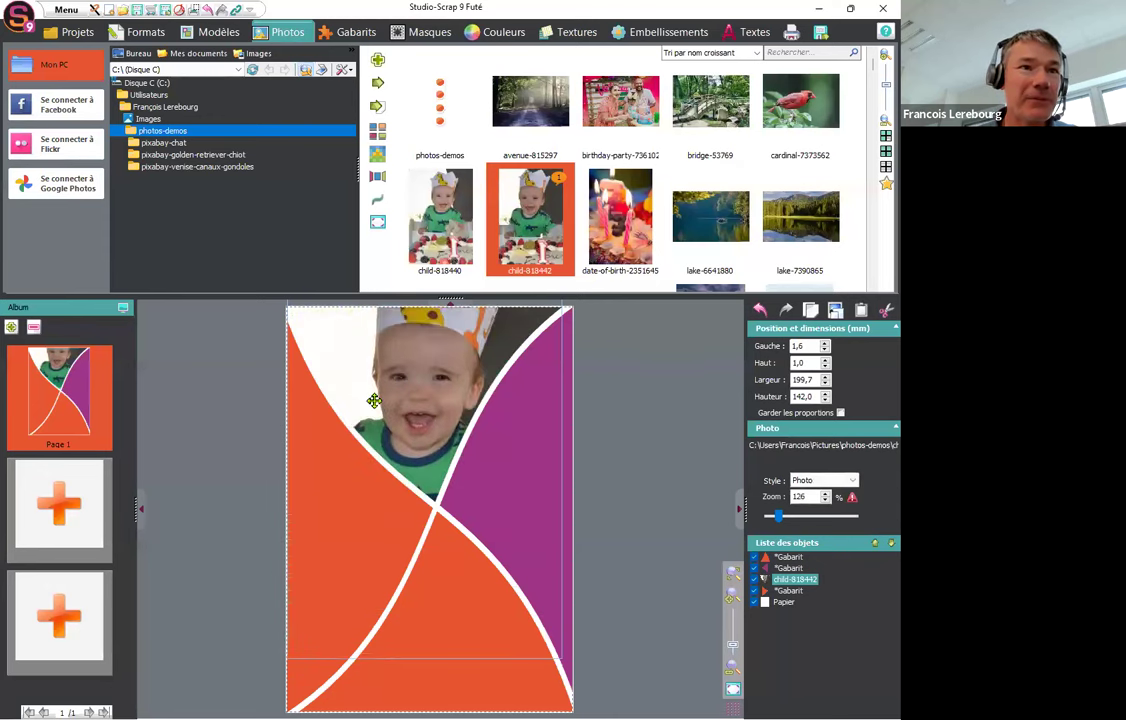
# Place the birthday-party photo in the lower orange shape, enlarge it to 80 % and reposition it on the little girl.
pyautogui.moveTo(620, 100); pyautogui.dragTo(453, 633)
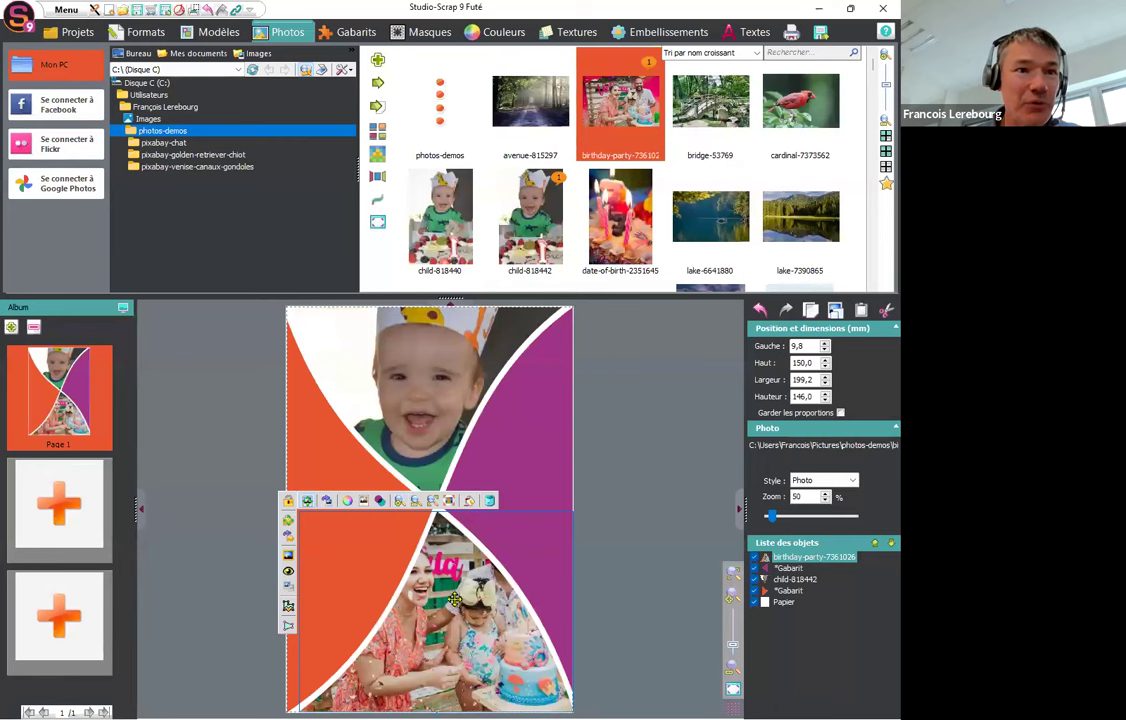
pyautogui.click(398, 505)
pyautogui.click(398, 505)
pyautogui.click(398, 505)
pyautogui.moveTo(420, 600); pyautogui.dragTo(437, 643)
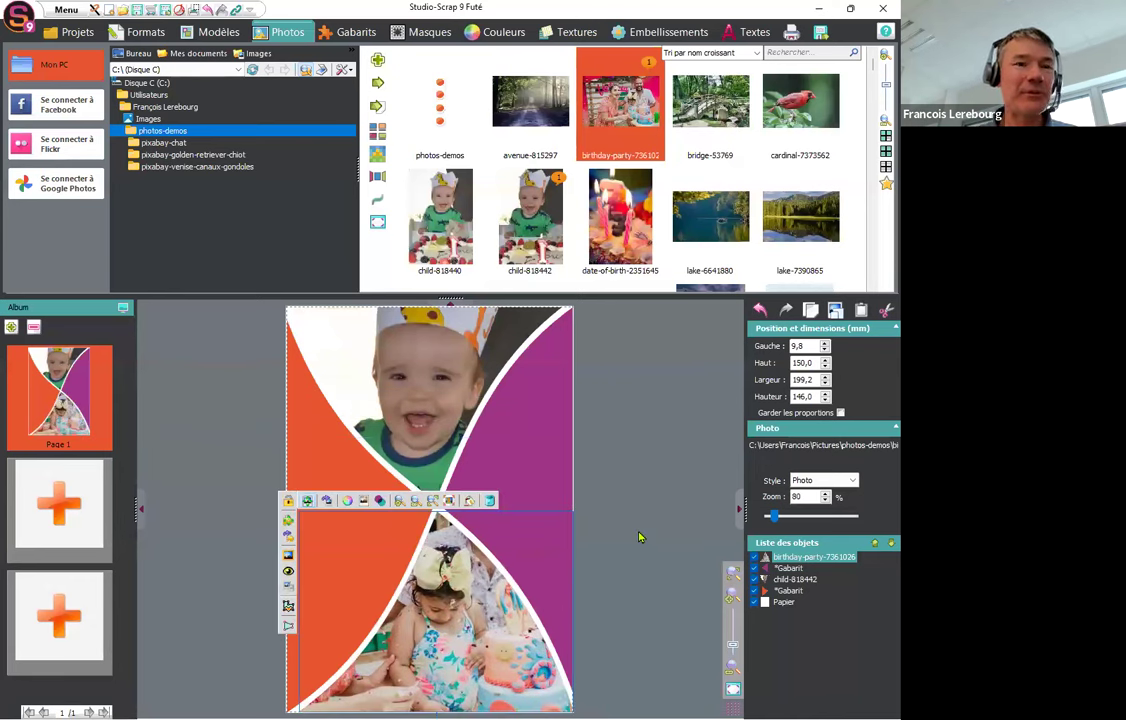
# Clear the page by deleting the purple and orange template shapes and both placed photos.
pyautogui.click(541, 421)
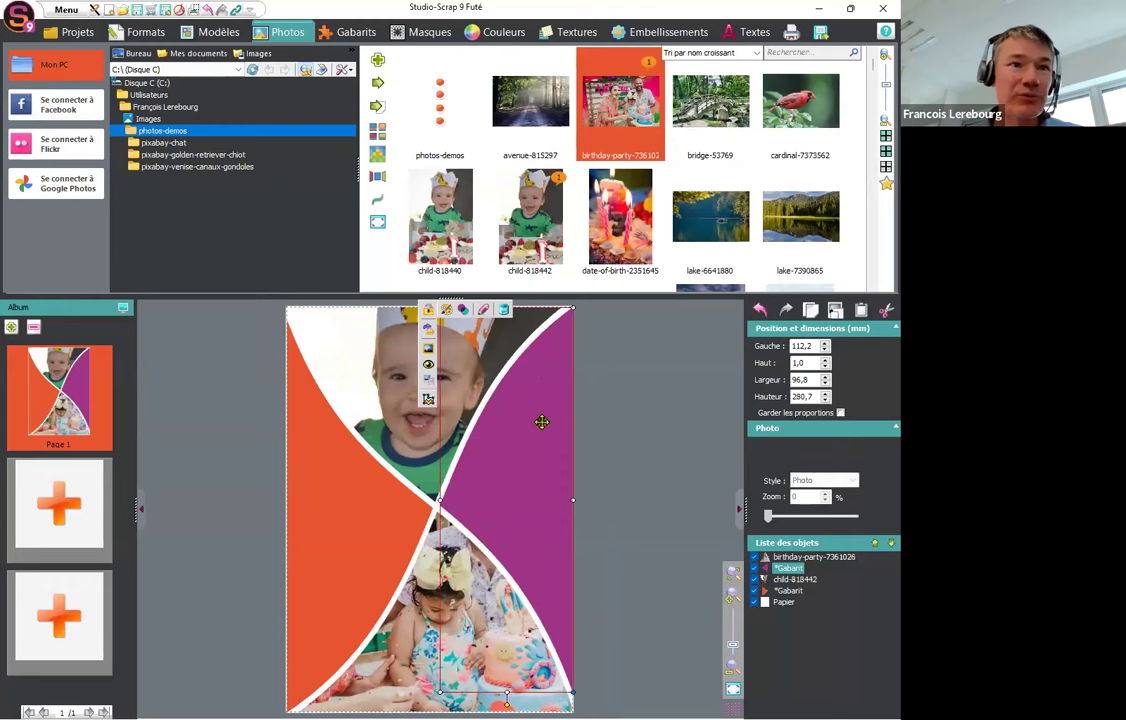
pyautogui.press('Delete')
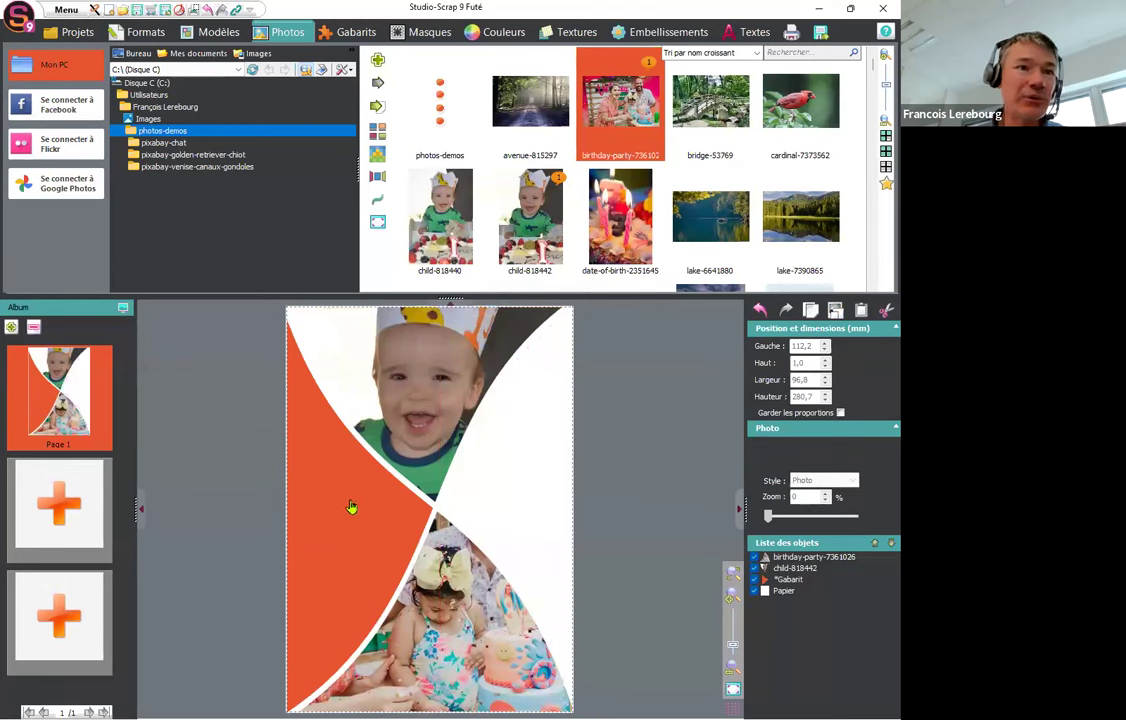
pyautogui.click(351, 505)
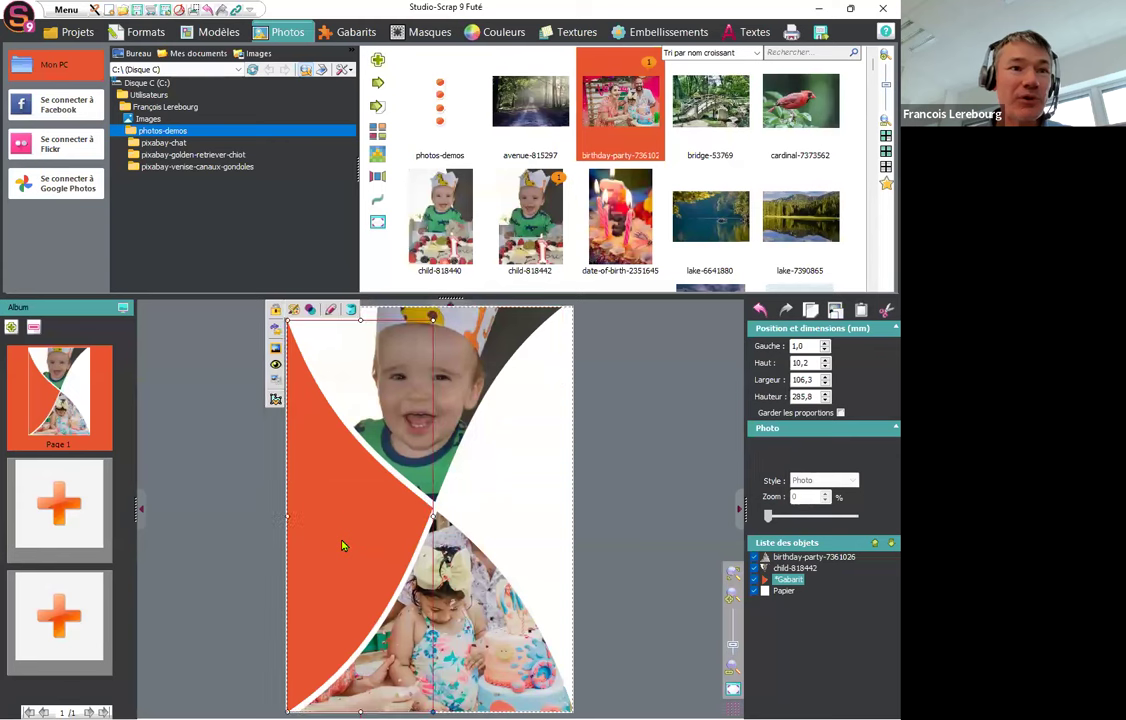
pyautogui.press('Delete')
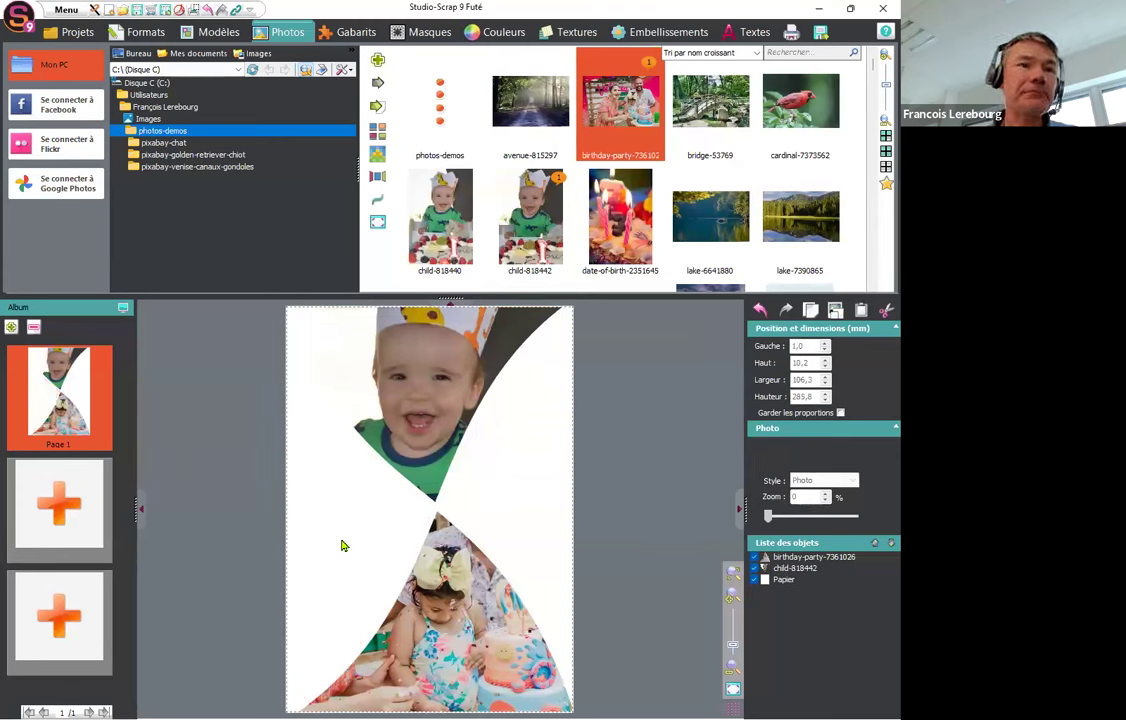
pyautogui.click(401, 415)
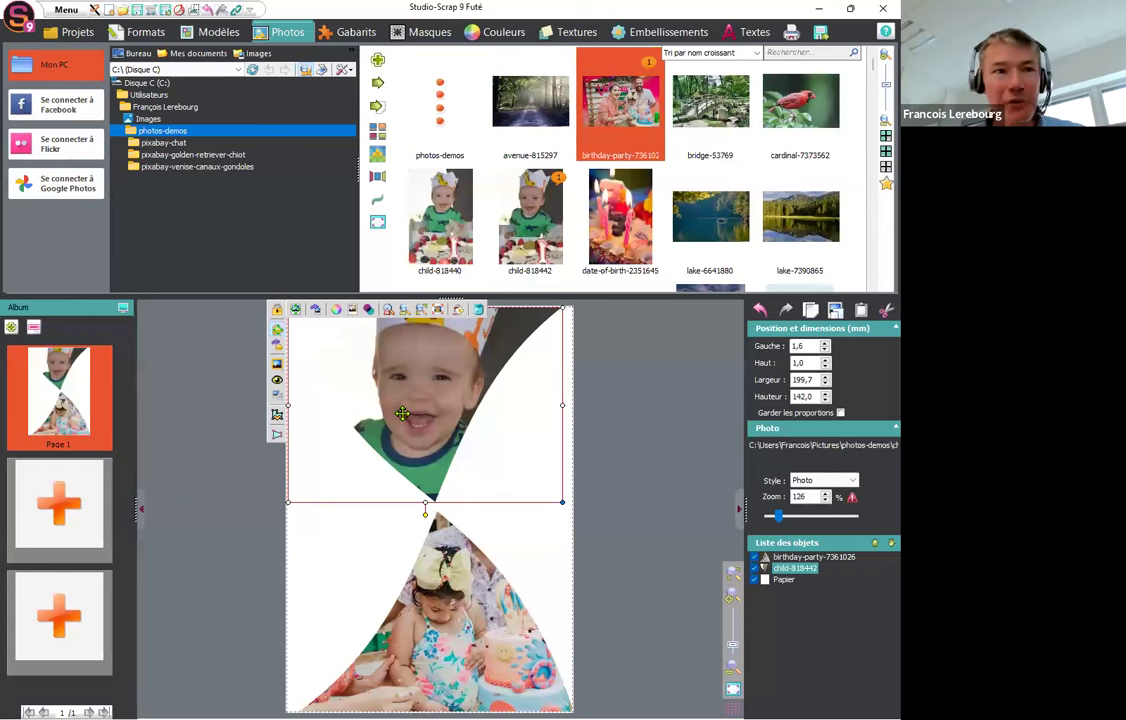
pyautogui.press('Delete')
pyautogui.click(441, 590)
pyautogui.press('Delete')
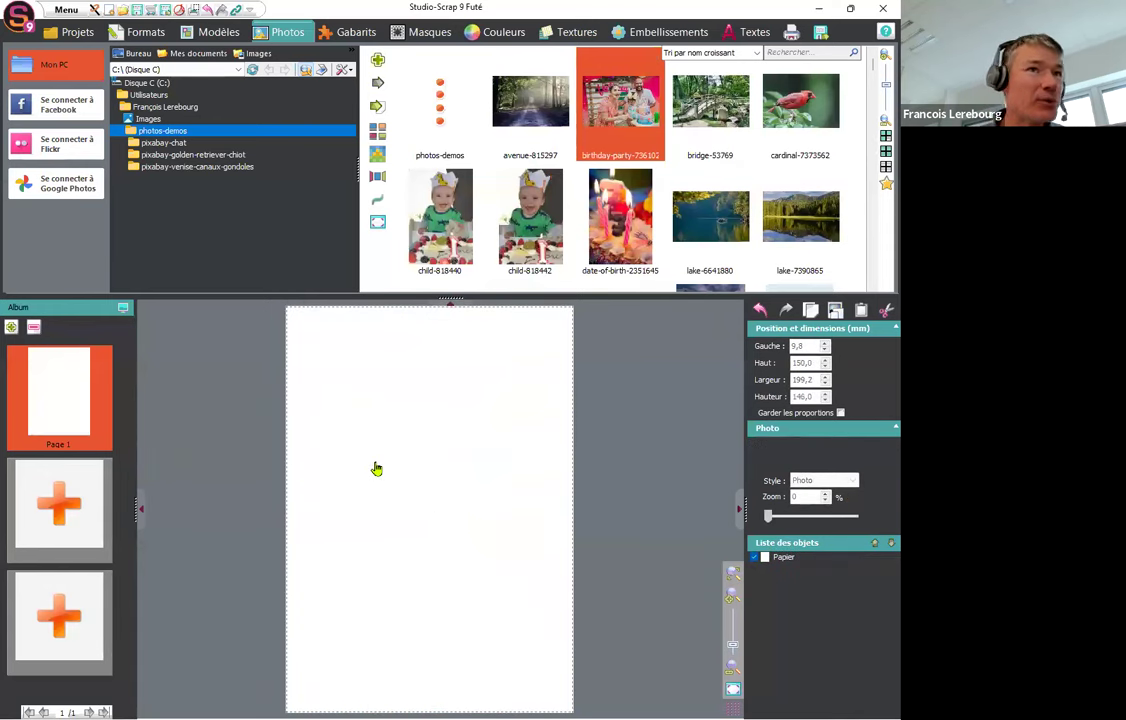
# Apply the Pêle-mêle Basique model simple-02 to the empty page, and replace it with the three-frame model simple-01.
pyautogui.click(215, 33)
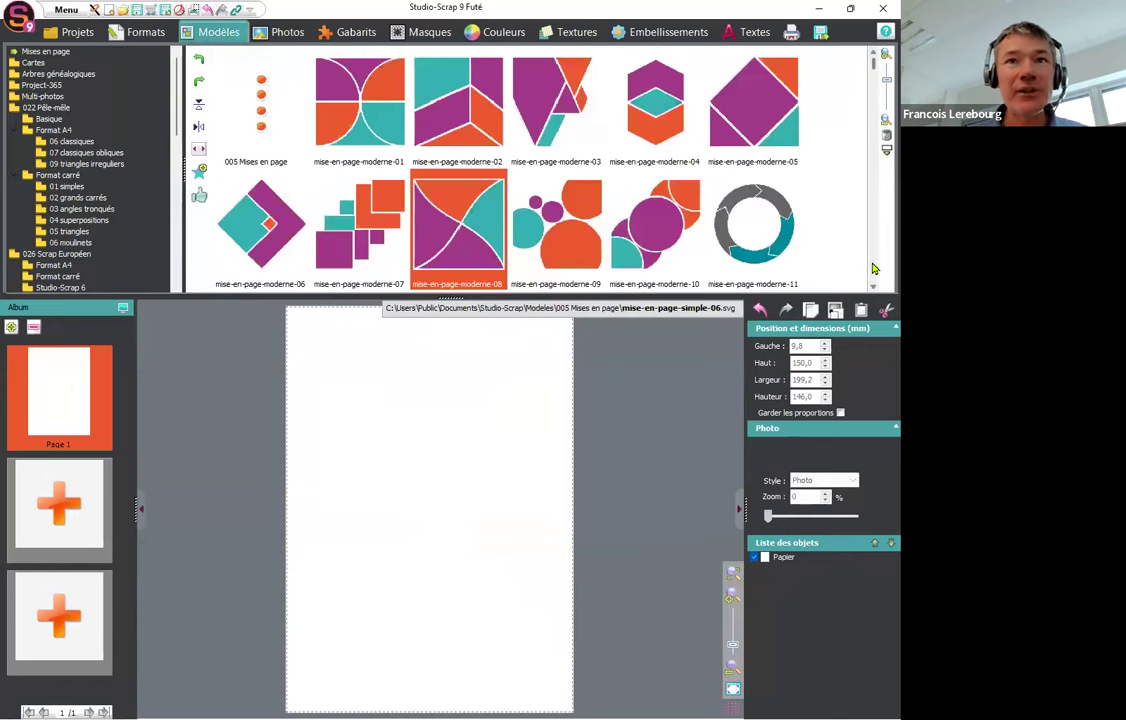
pyautogui.scroll(-2, 872, 268)
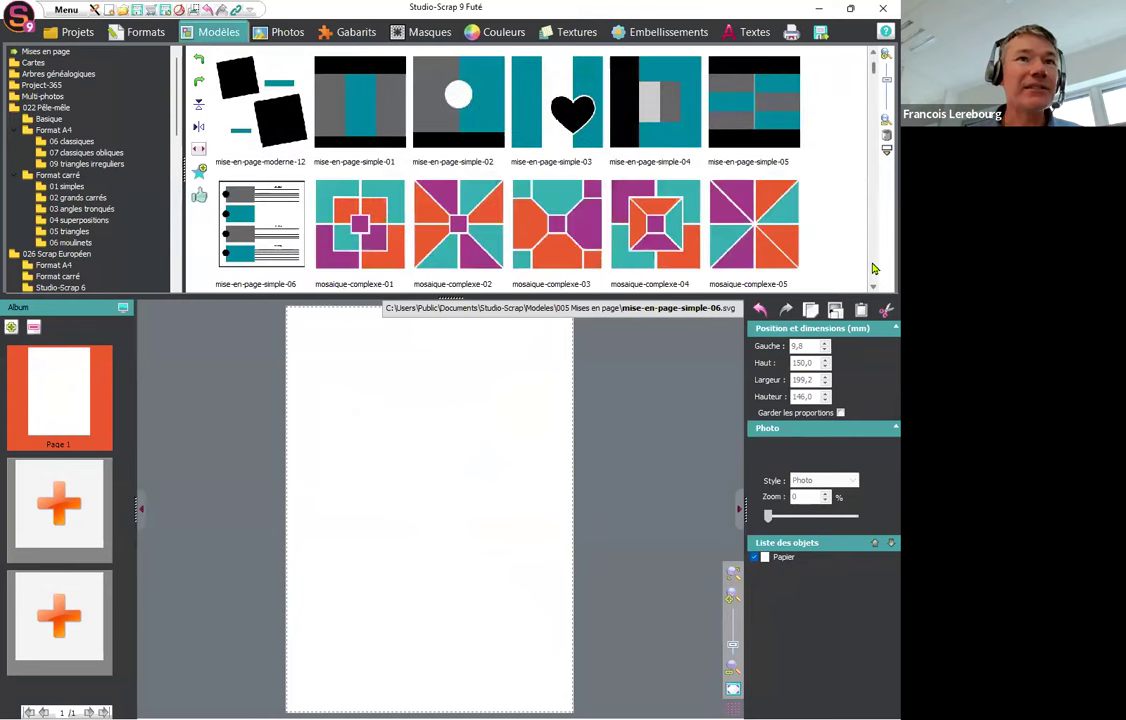
pyautogui.scroll(-3, 872, 268)
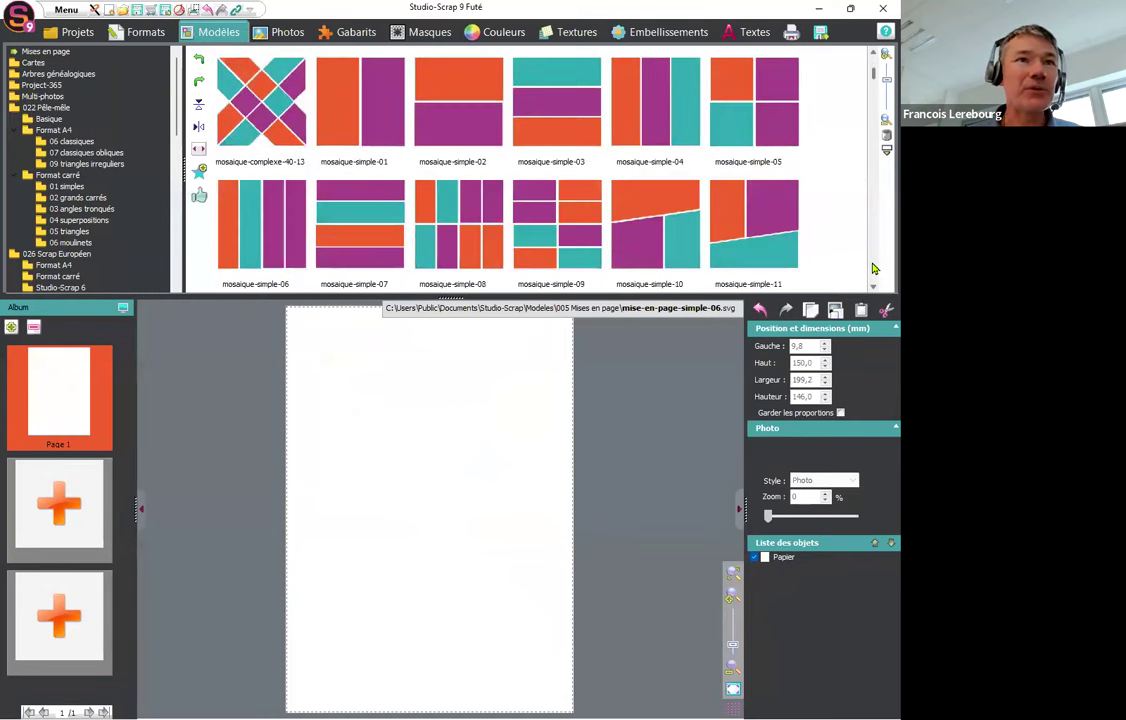
pyautogui.scroll(-4, 872, 268)
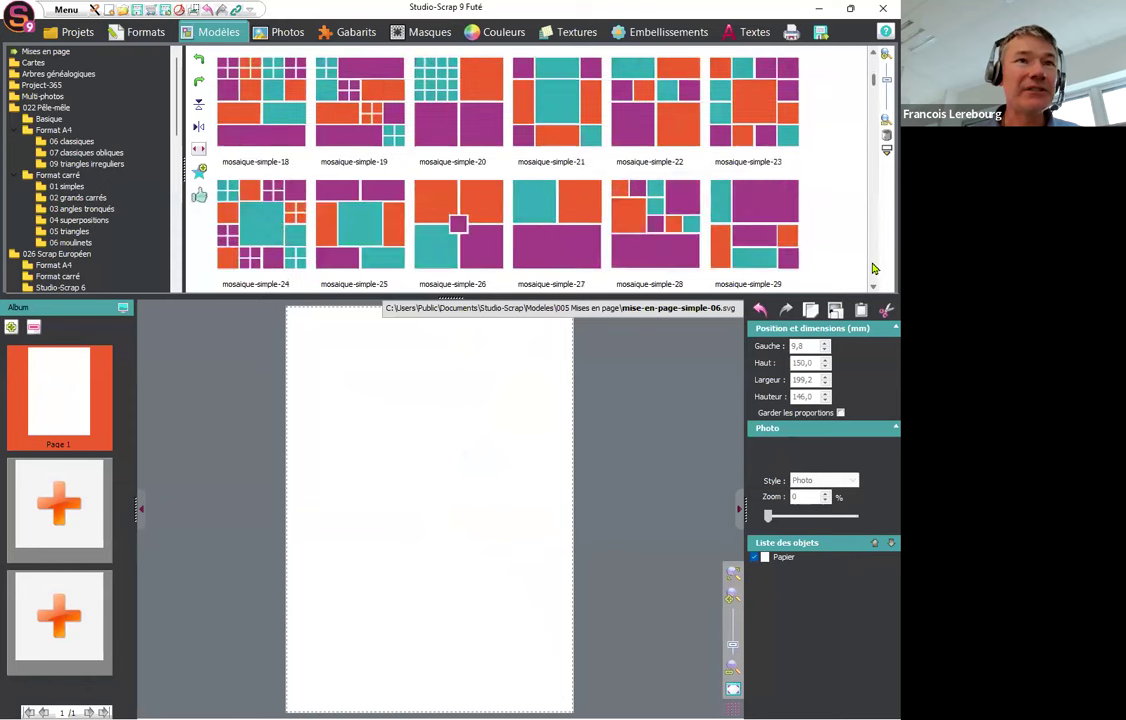
pyautogui.scroll(-2, 872, 268)
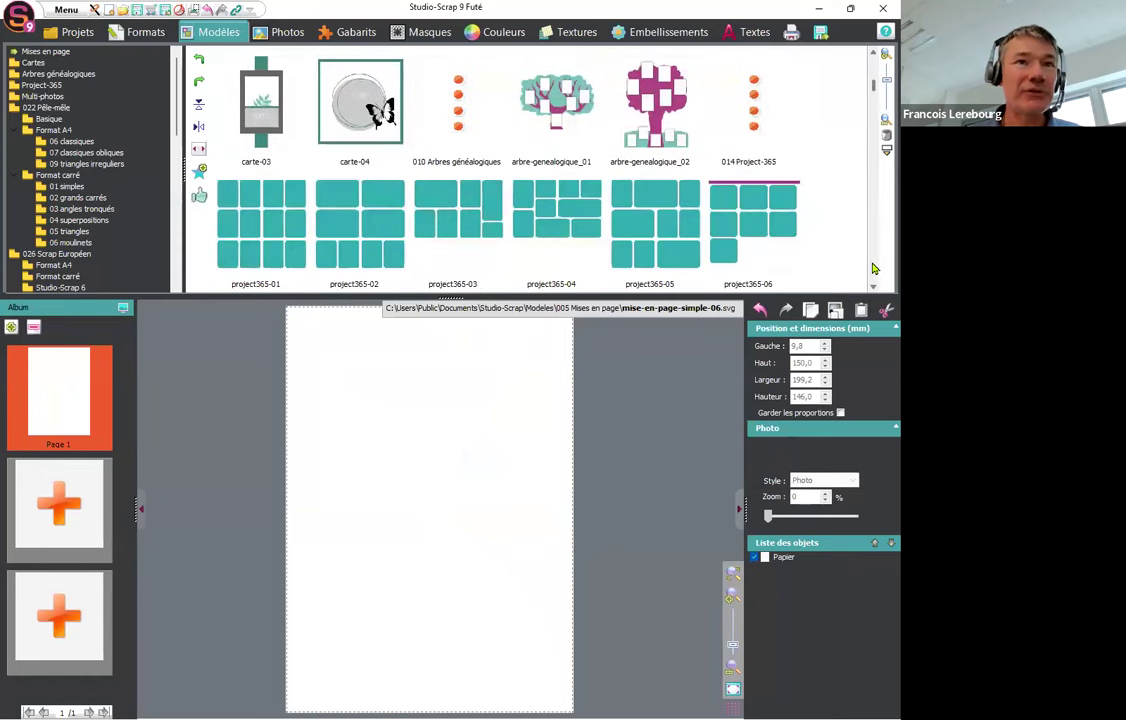
pyautogui.scroll(-2, 872, 268)
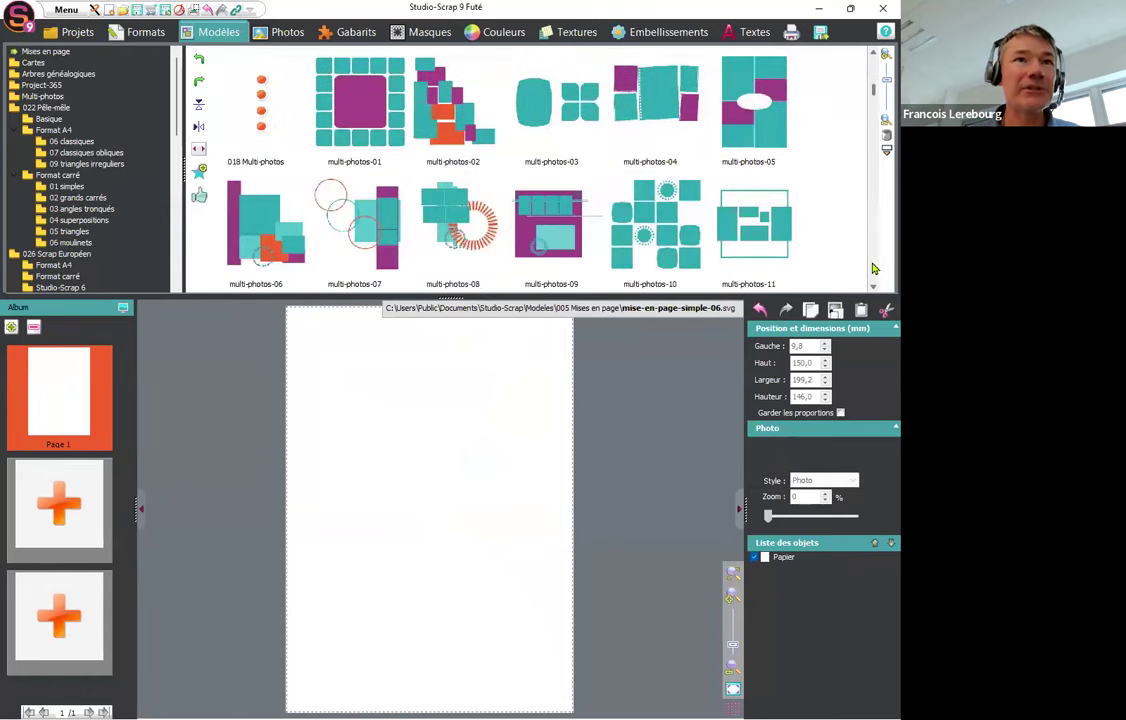
pyautogui.scroll(-1, 872, 268)
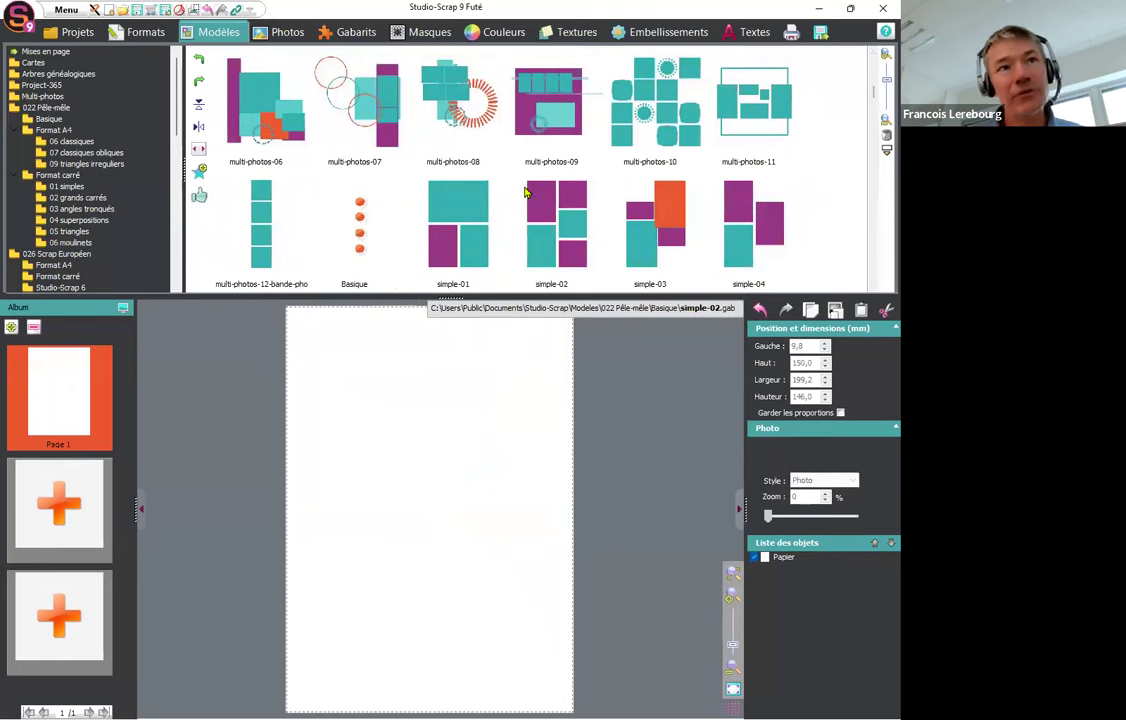
pyautogui.doubleClick(564, 228)
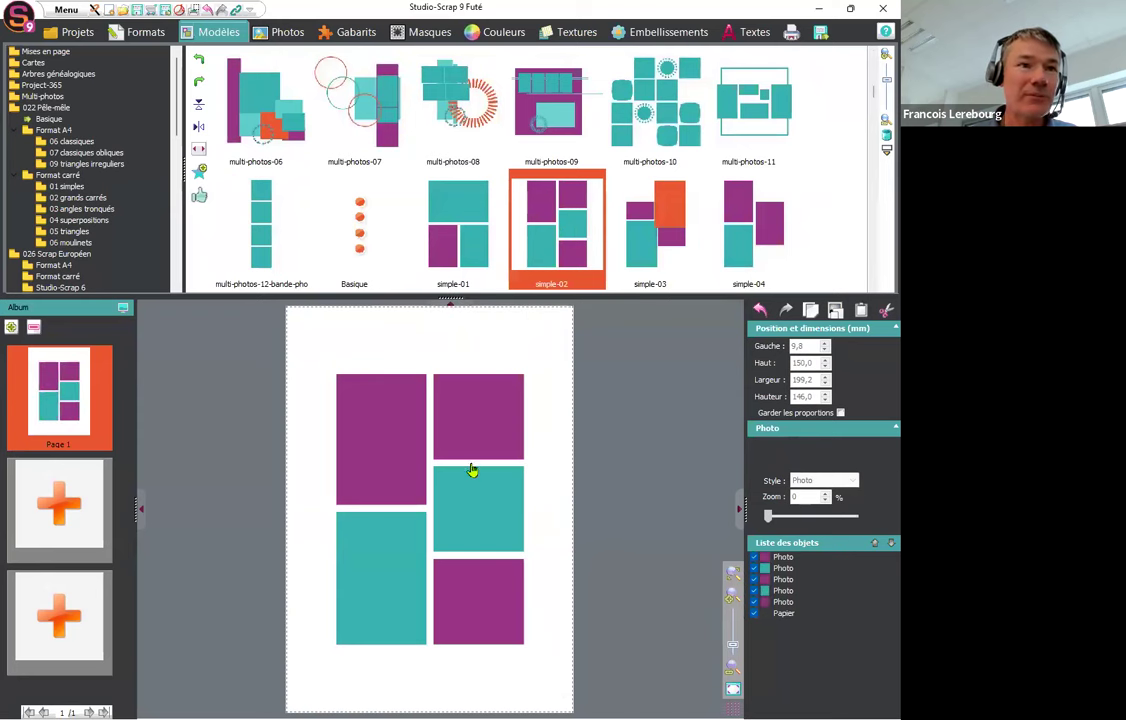
pyautogui.doubleClick(461, 236)
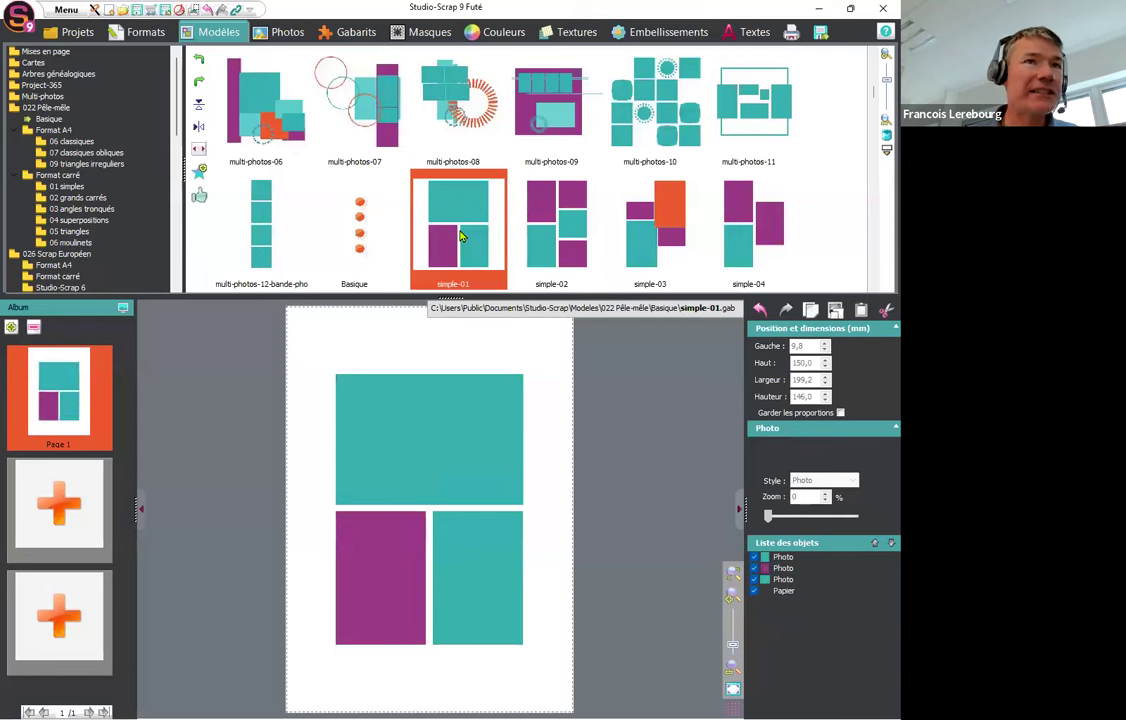
# Browse the remaining Pêle-mêle models, from the Basique ones through Format A4 to 07 classiques obliques, and the model folder list.
pyautogui.click(872, 280)
pyautogui.click(872, 280)
pyautogui.click(872, 280)
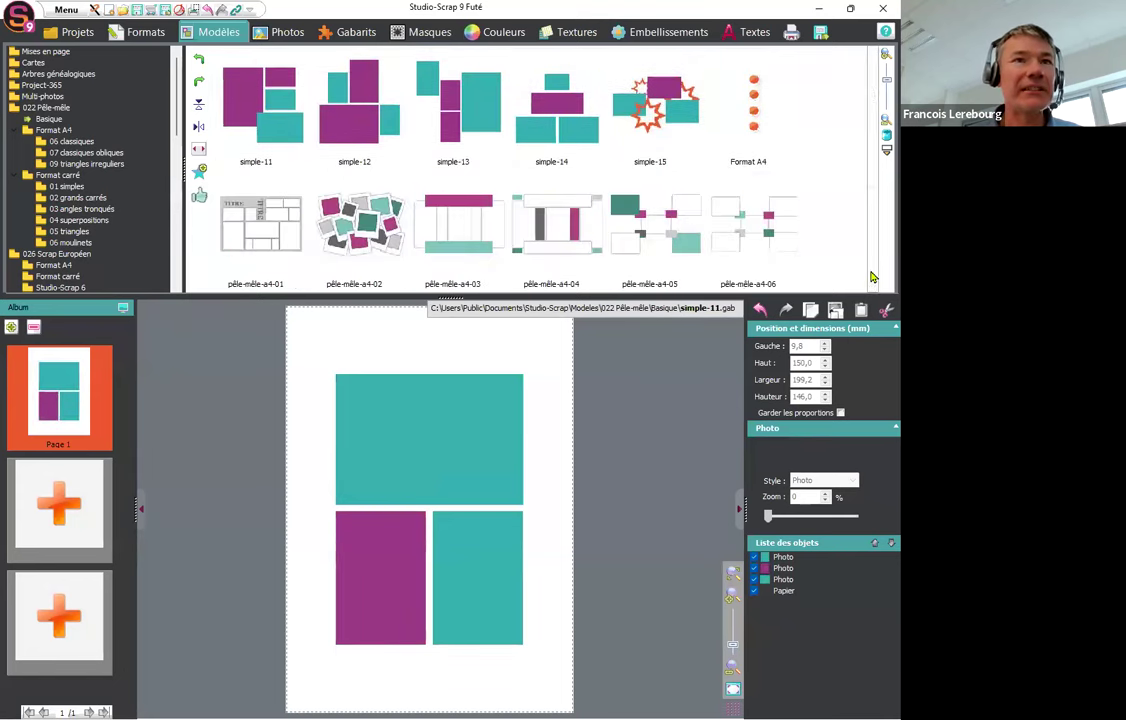
pyautogui.click(872, 280)
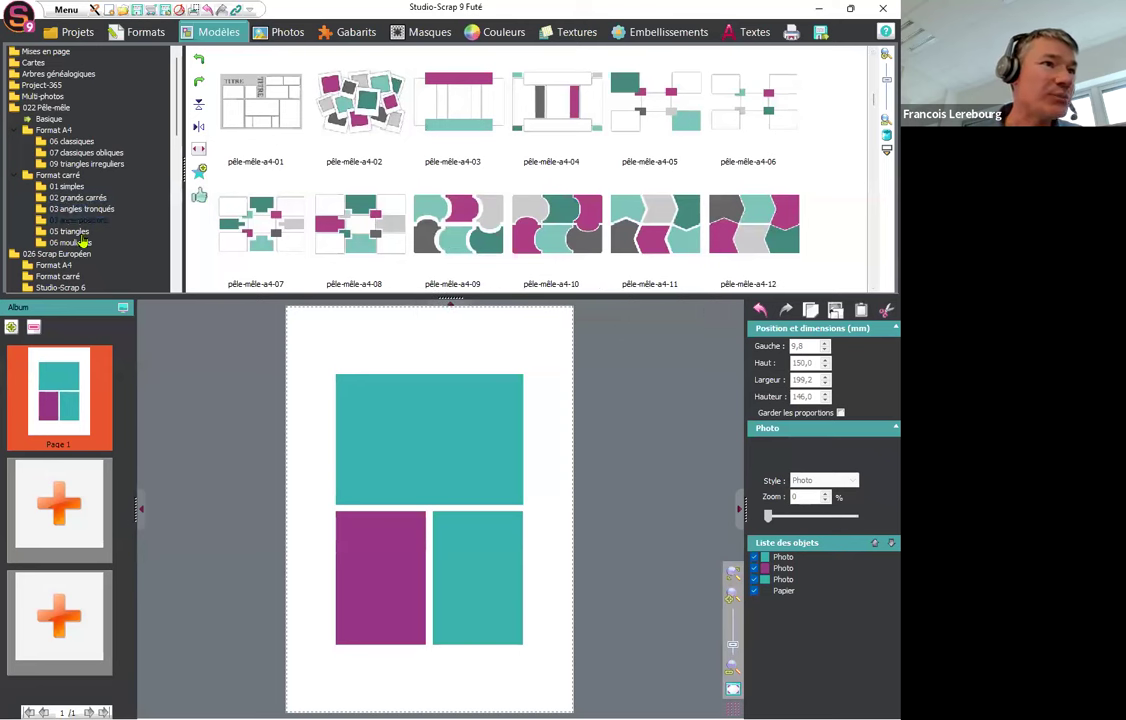
pyautogui.moveTo(174, 120); pyautogui.dragTo(176, 168)
pyautogui.scroll(-10, 870, 256)
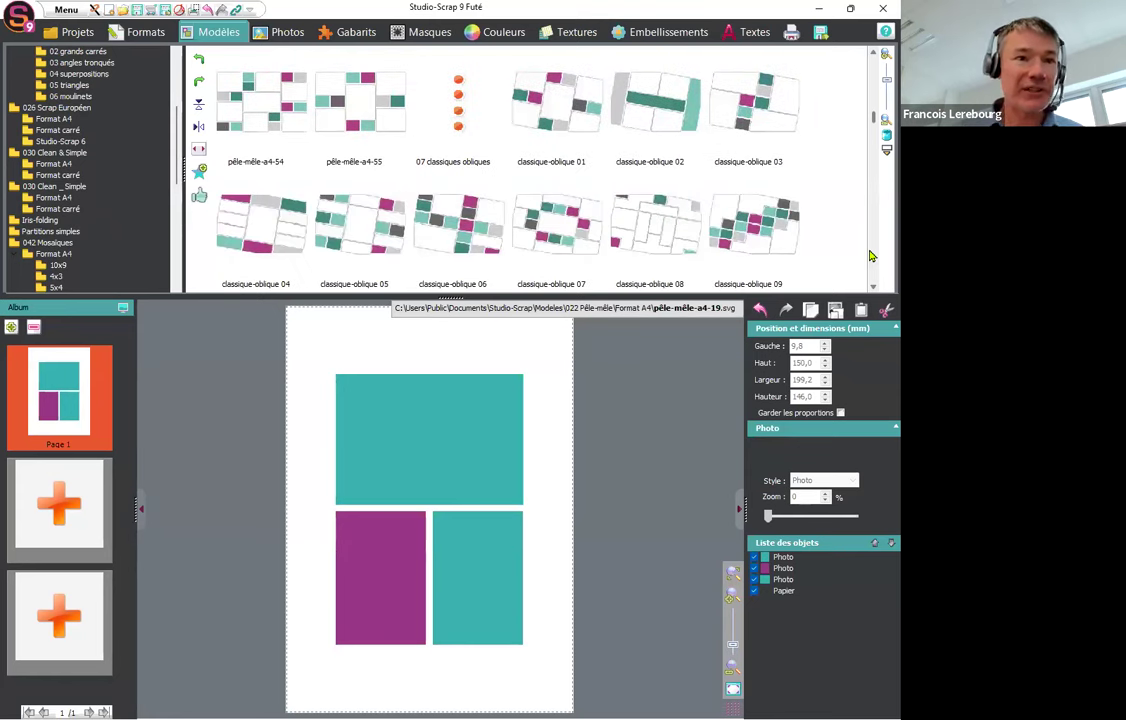
# Place the photo child-818440 in the lower-right frame of the layout.
pyautogui.click(287, 31)
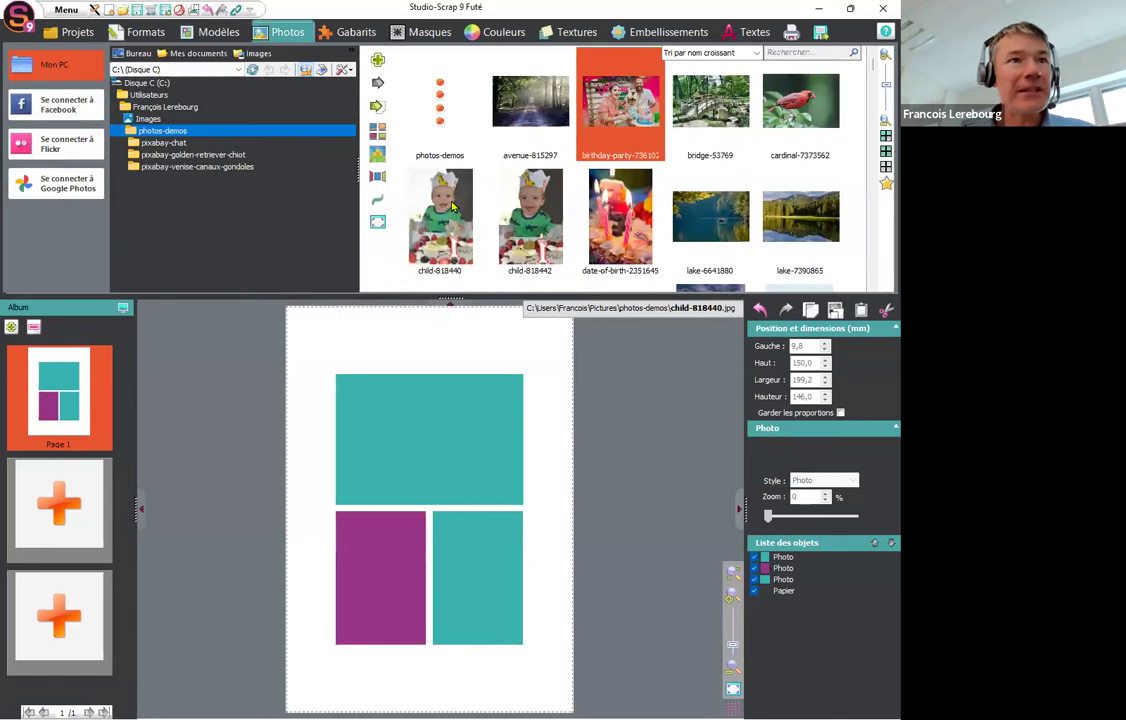
pyautogui.moveTo(453, 204); pyautogui.dragTo(478, 560)
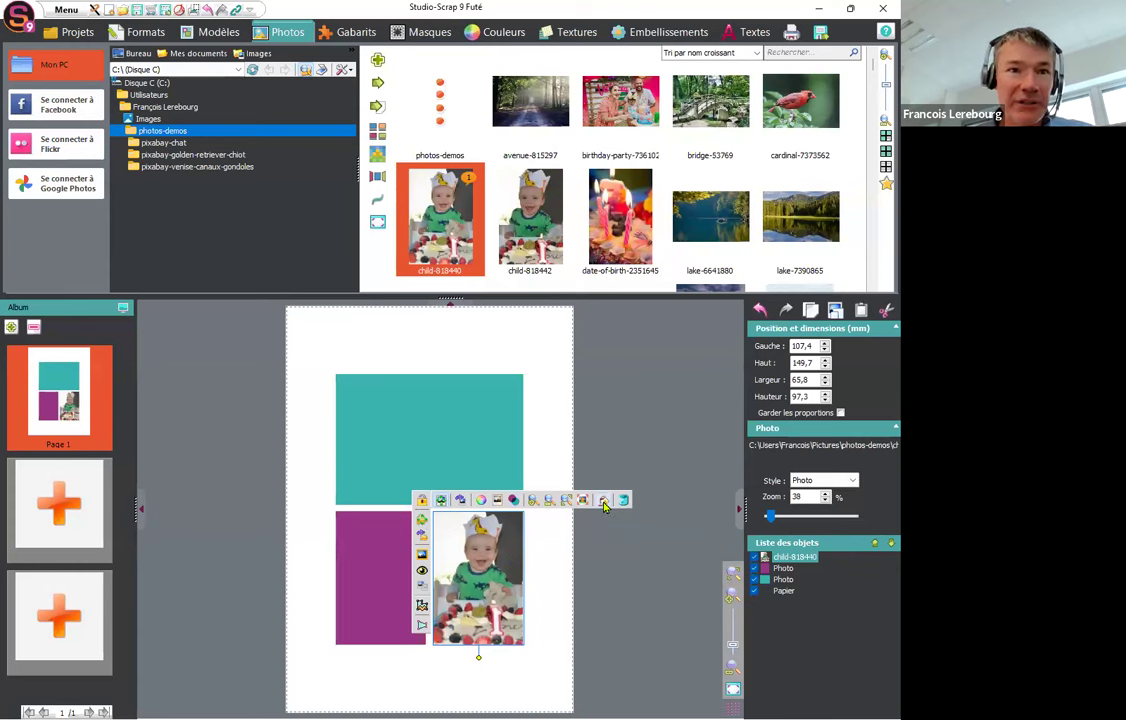
# Mirror the placed child photo horizontally in the maximized photo retouching window.
pyautogui.moveTo(554, 56); pyautogui.dragTo(515, 95)
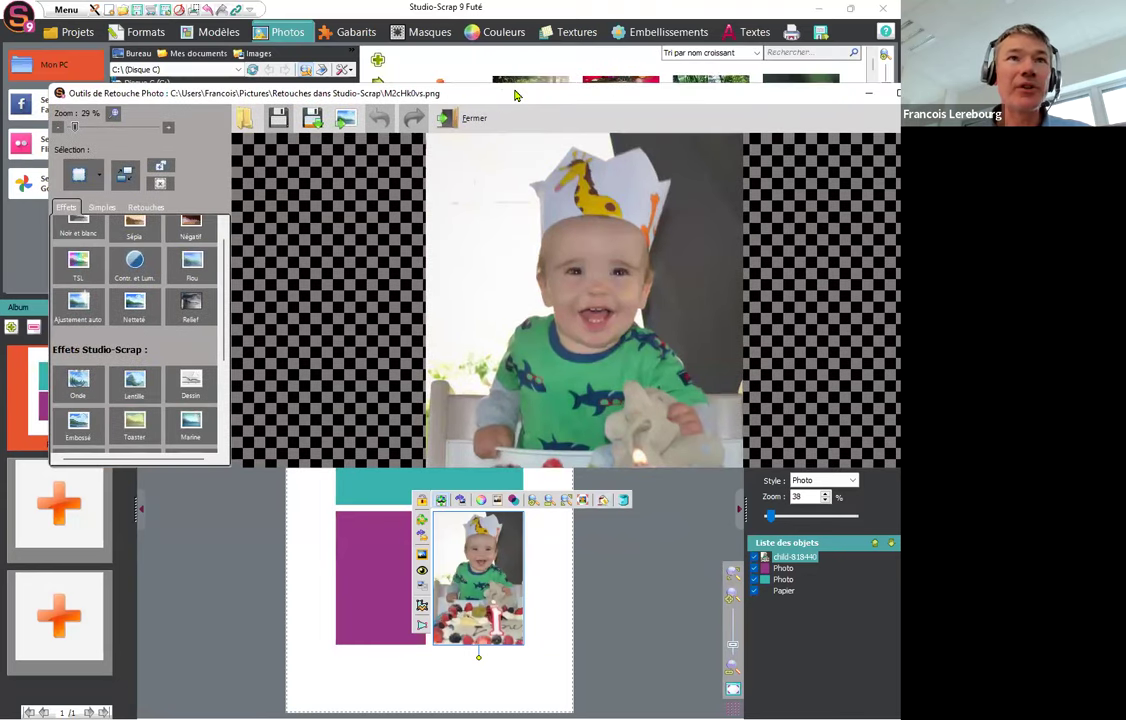
pyautogui.doubleClick(515, 94)
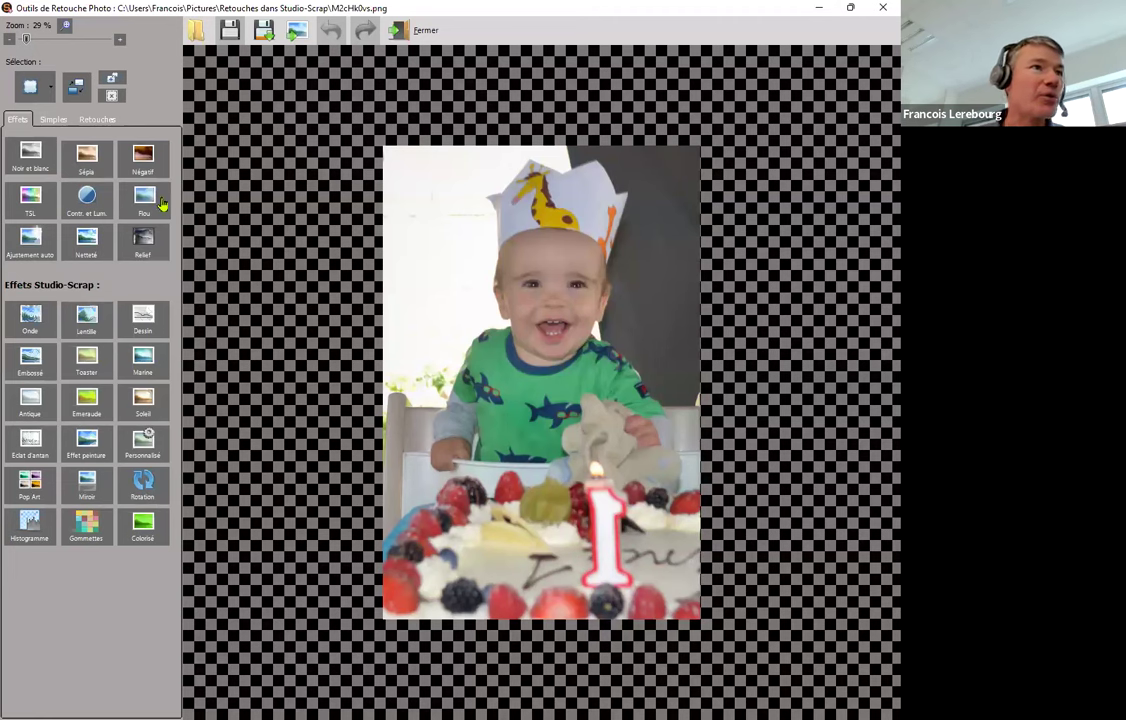
pyautogui.click(53, 120)
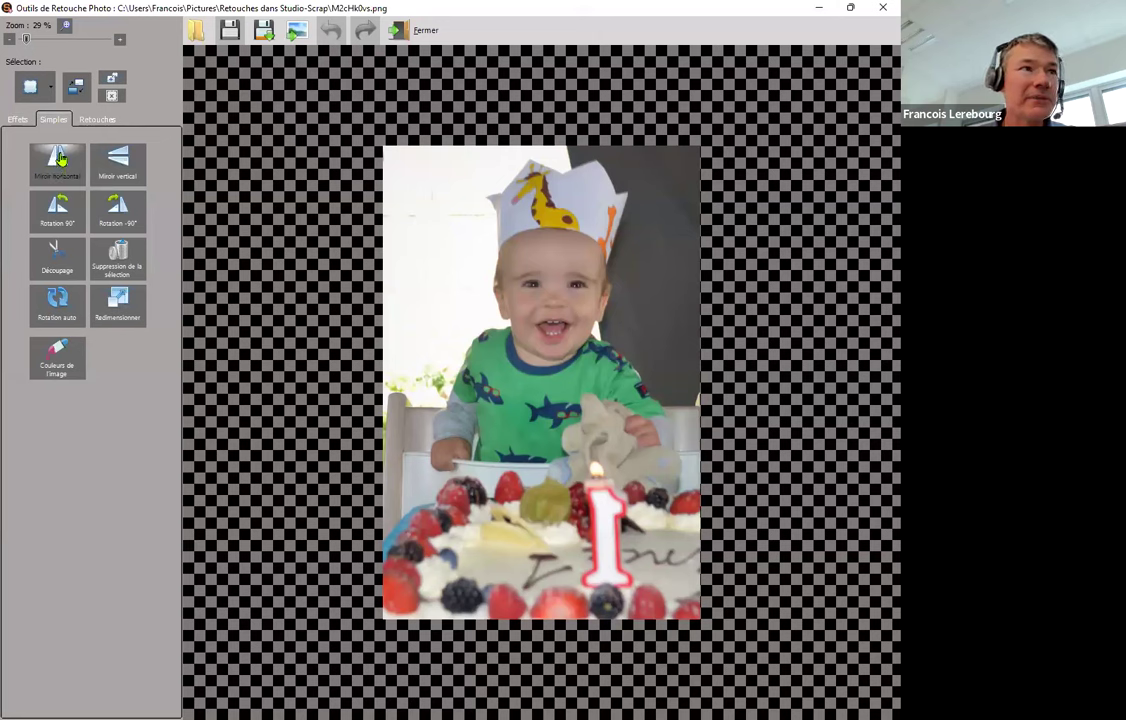
pyautogui.click(60, 158)
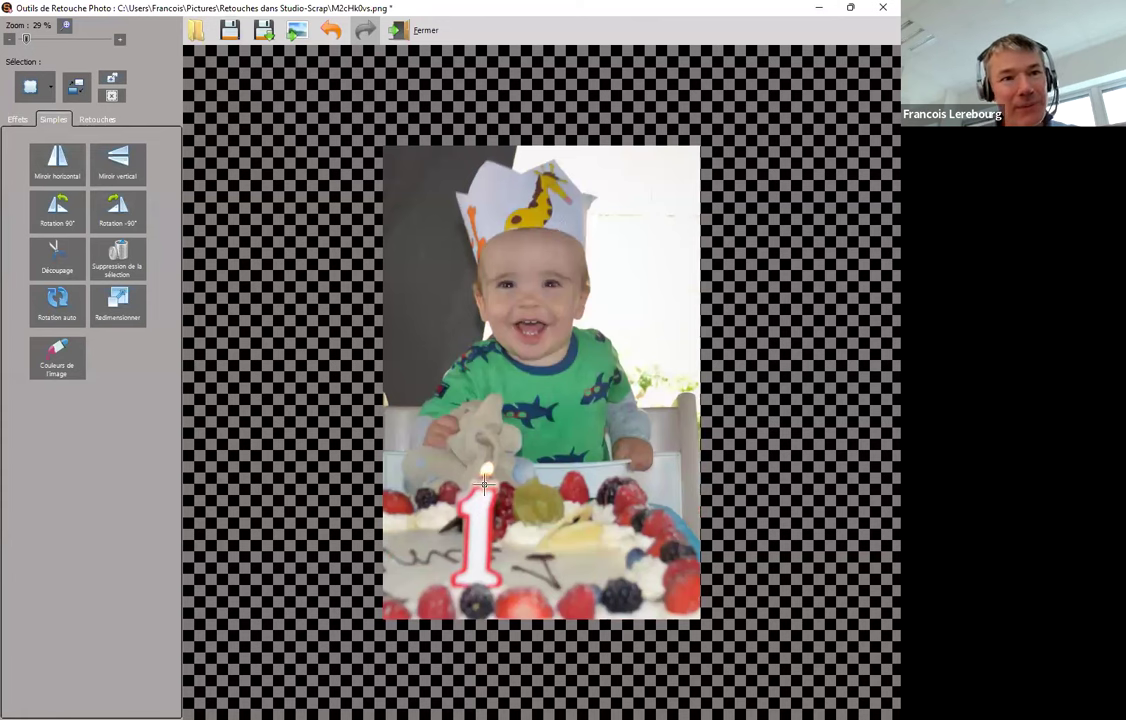
pyautogui.click(97, 120)
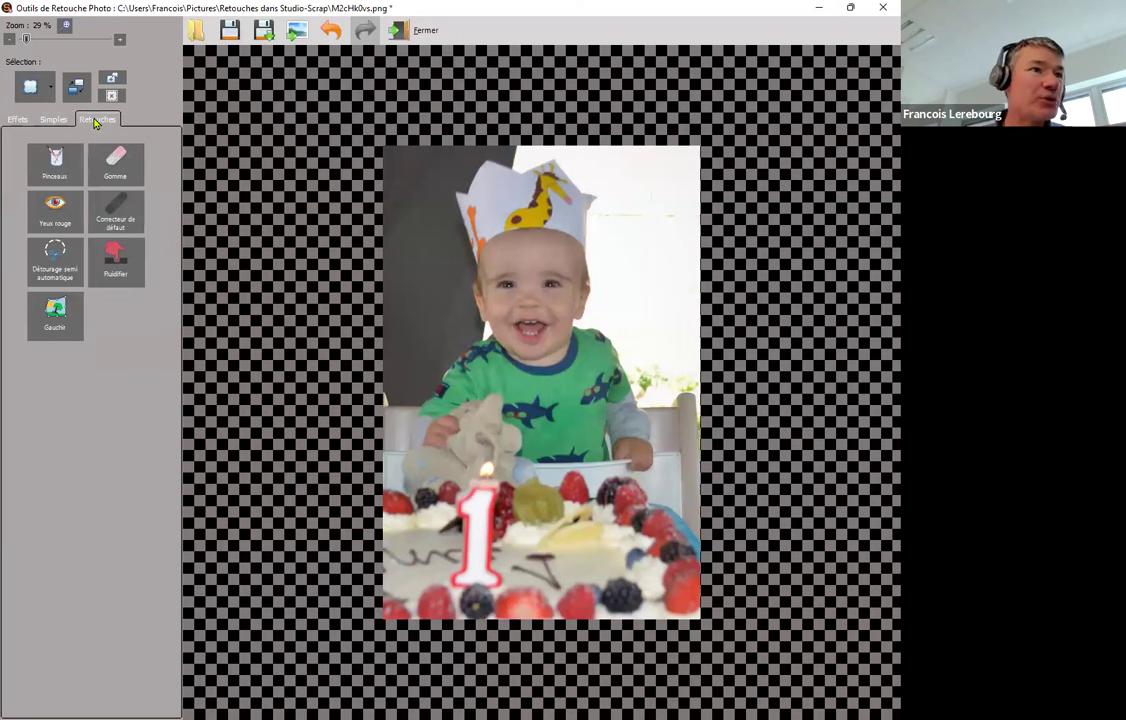
pyautogui.click(121, 264)
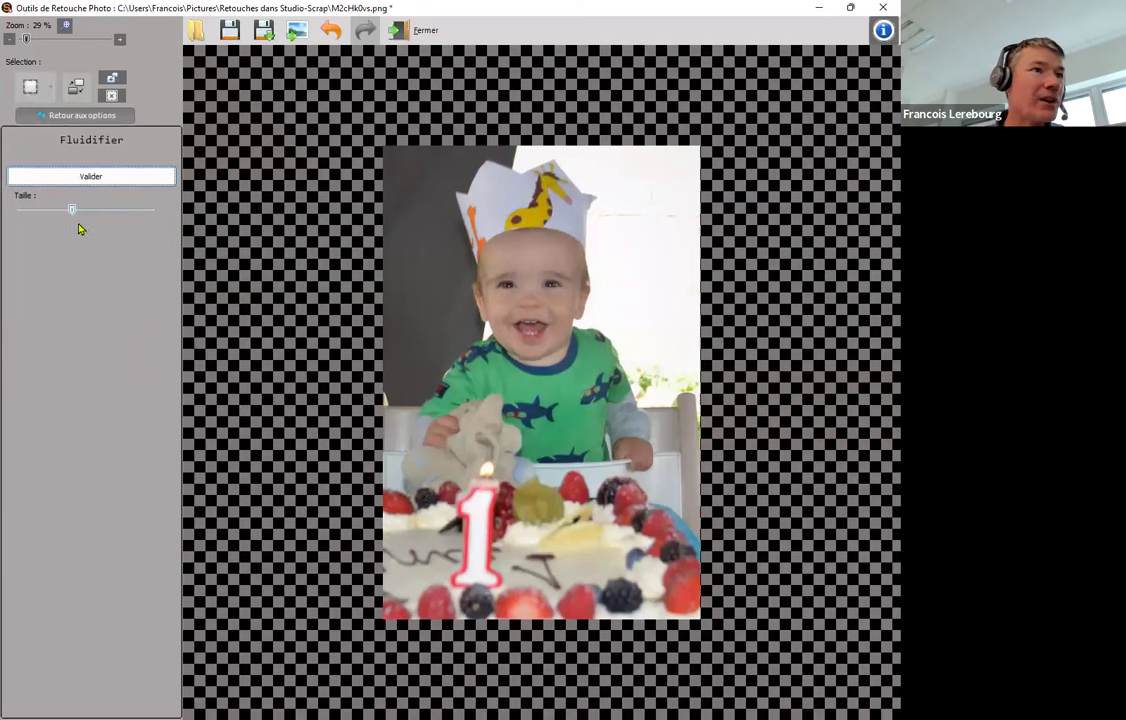
pyautogui.moveTo(71, 211); pyautogui.dragTo(33, 213)
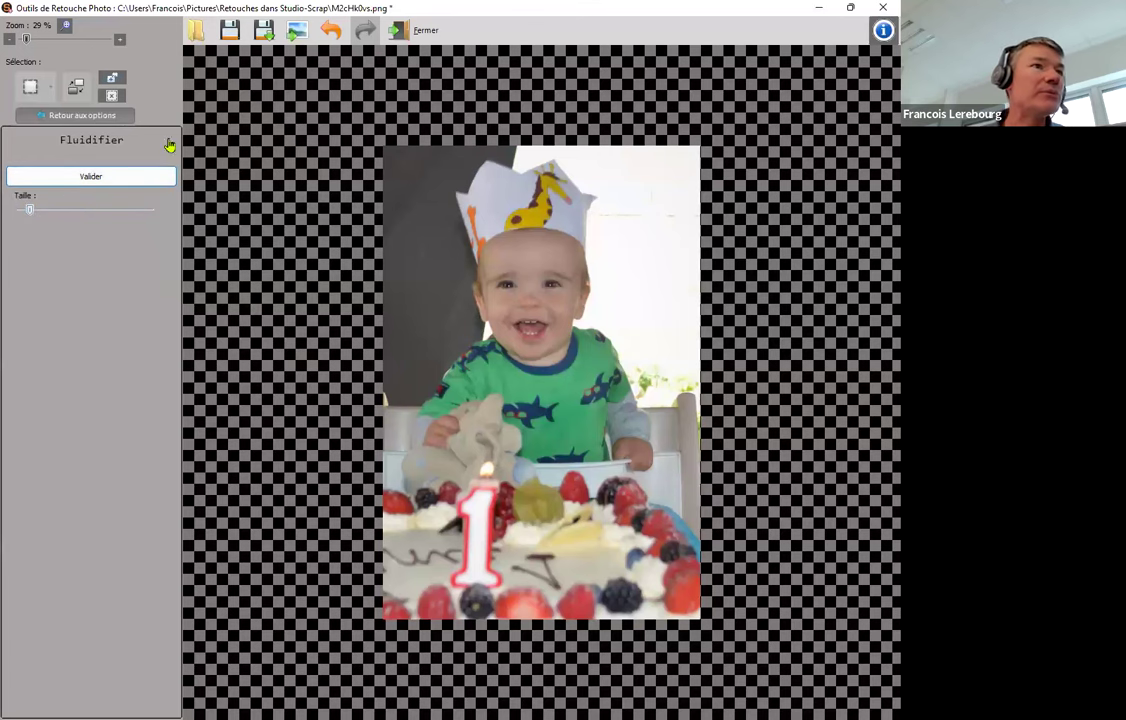
pyautogui.click(119, 42)
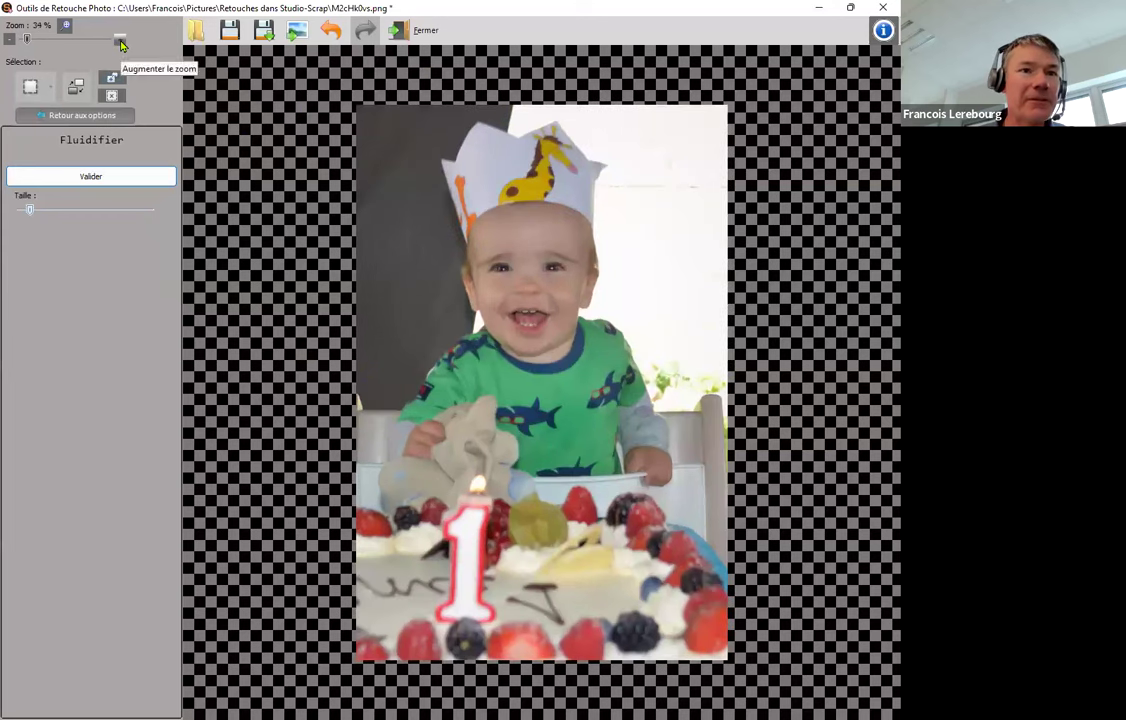
pyautogui.click(120, 43)
pyautogui.click(120, 43)
pyautogui.click(120, 43)
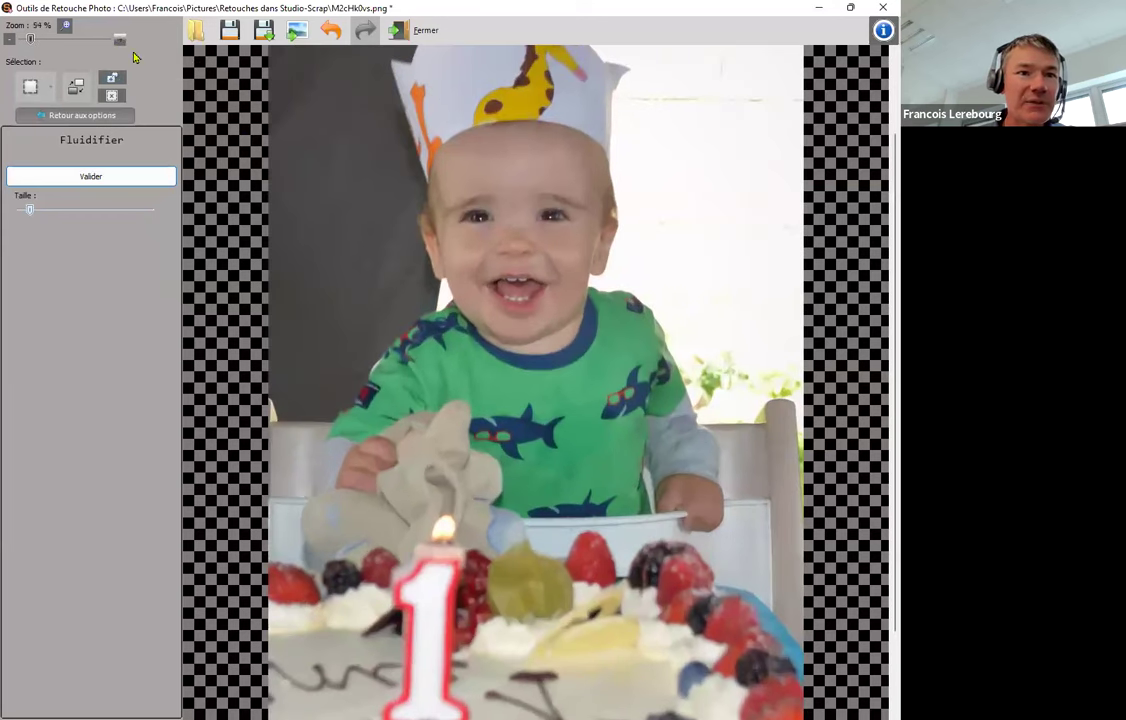
pyautogui.click(120, 43)
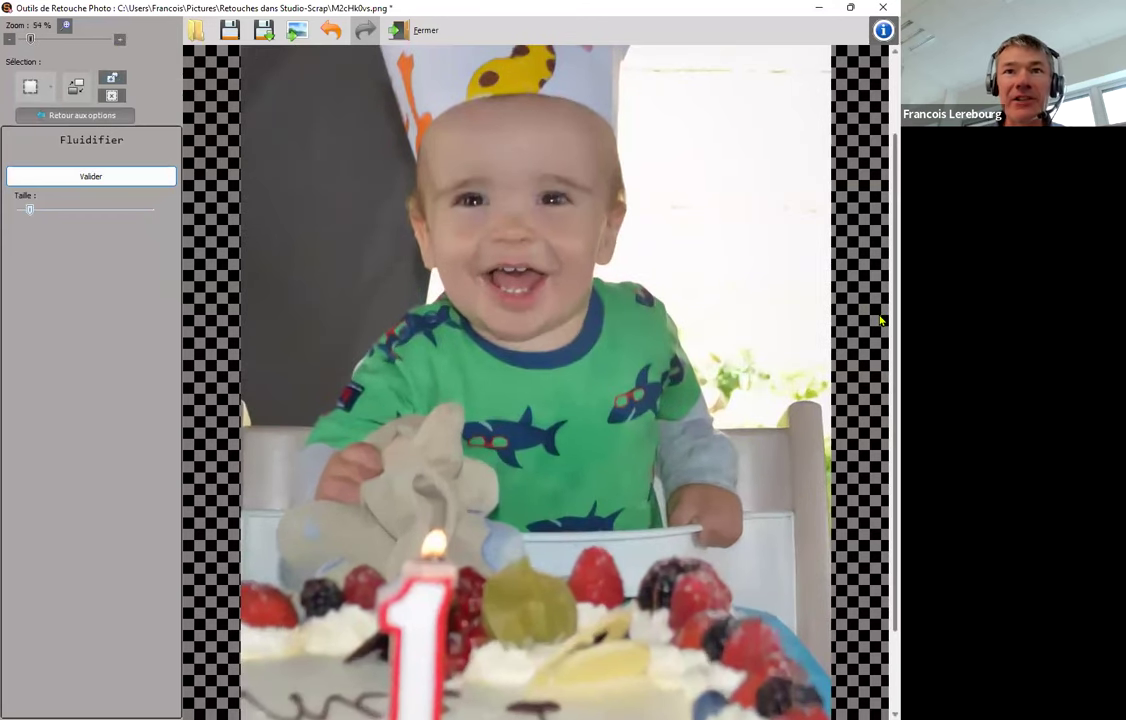
pyautogui.scroll(-3, 676, 455)
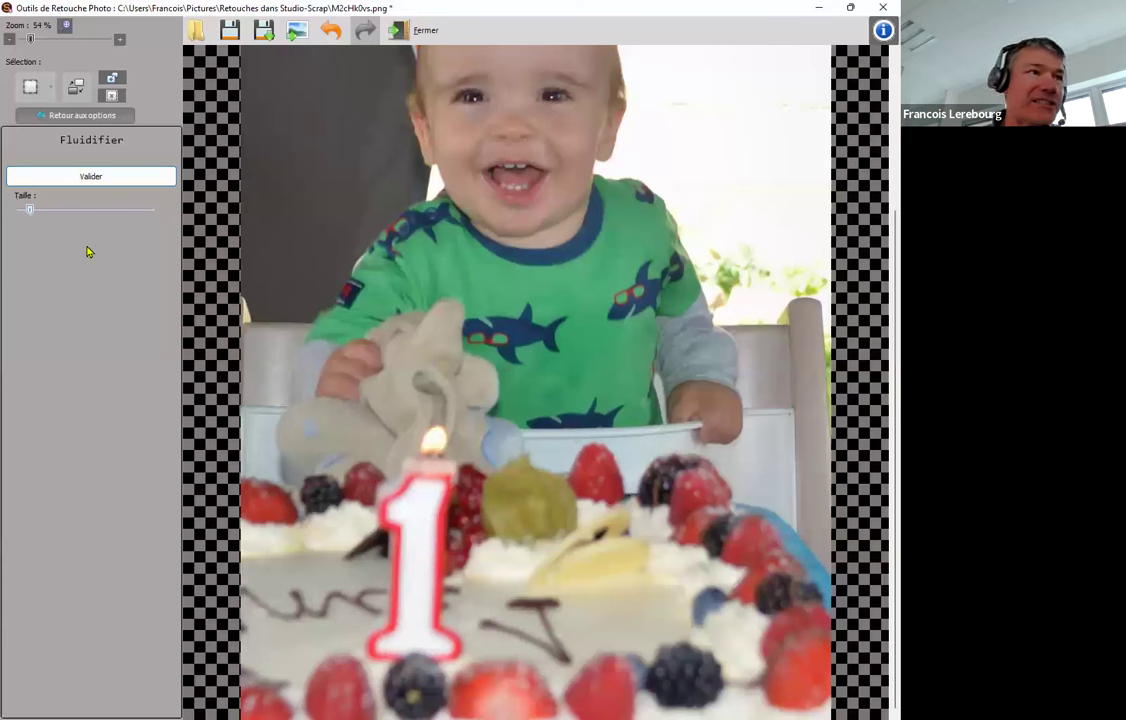
pyautogui.moveTo(27, 210); pyautogui.dragTo(29, 210)
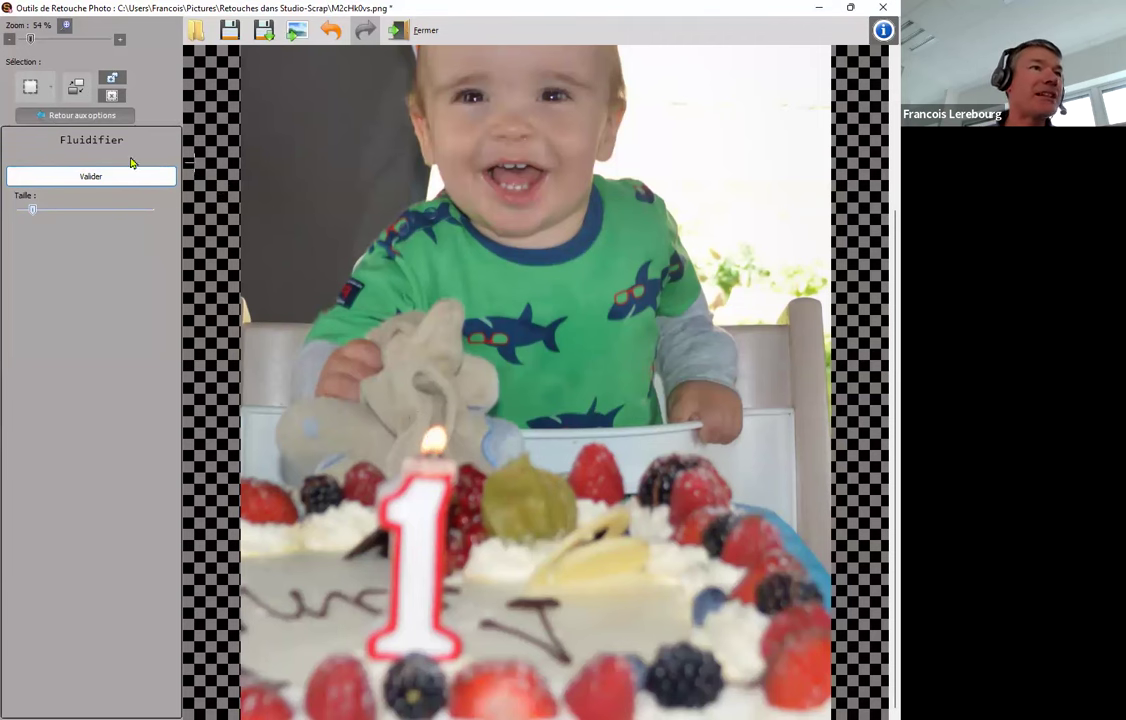
pyautogui.click(44, 116)
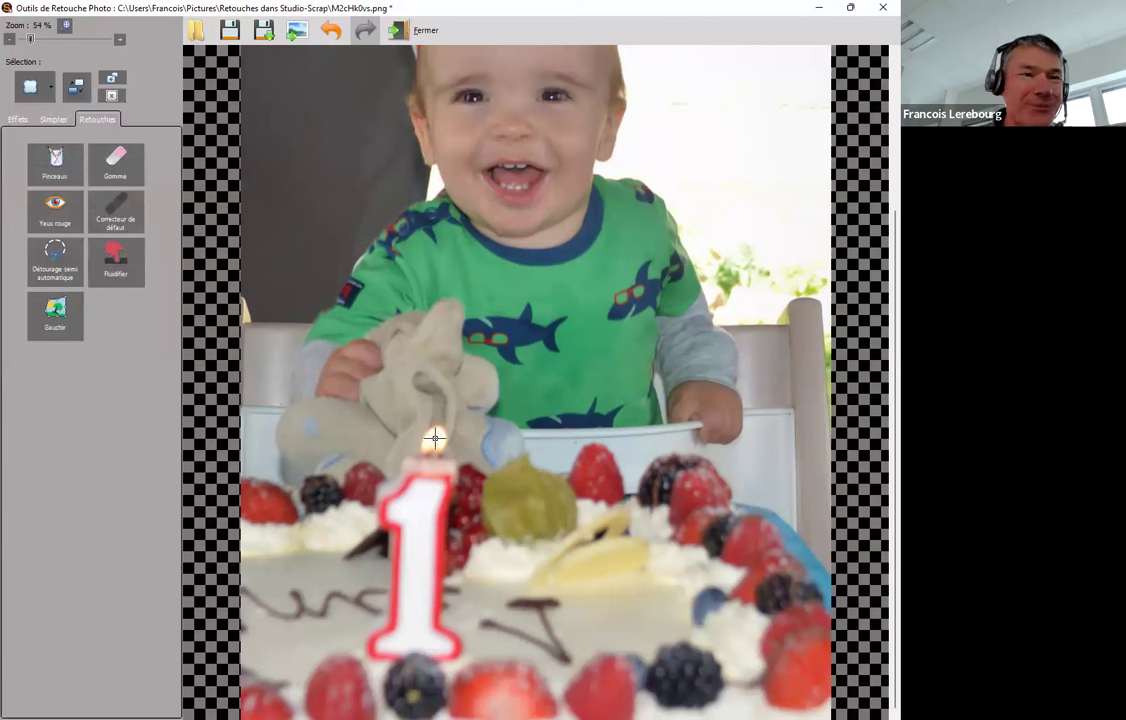
# Stretch the birthday candle's flame upward with the Fluidifier retouching tool, using a reduced brush size.
pyautogui.click(115, 260)
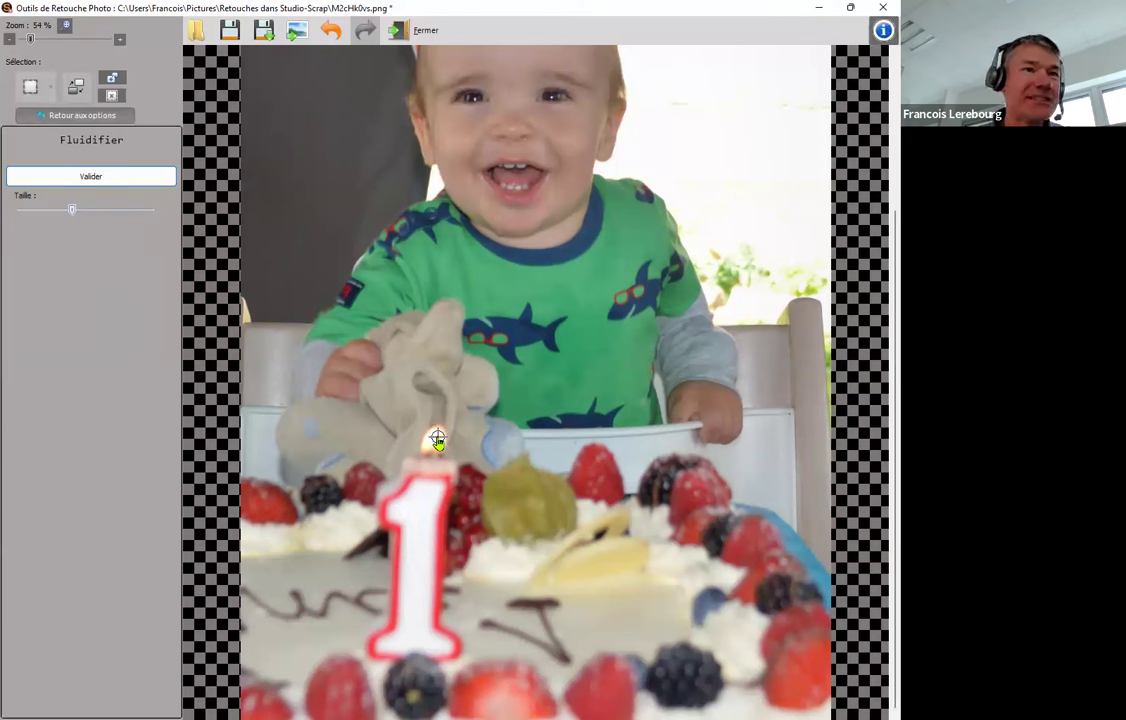
pyautogui.moveTo(72, 215); pyautogui.dragTo(35, 211)
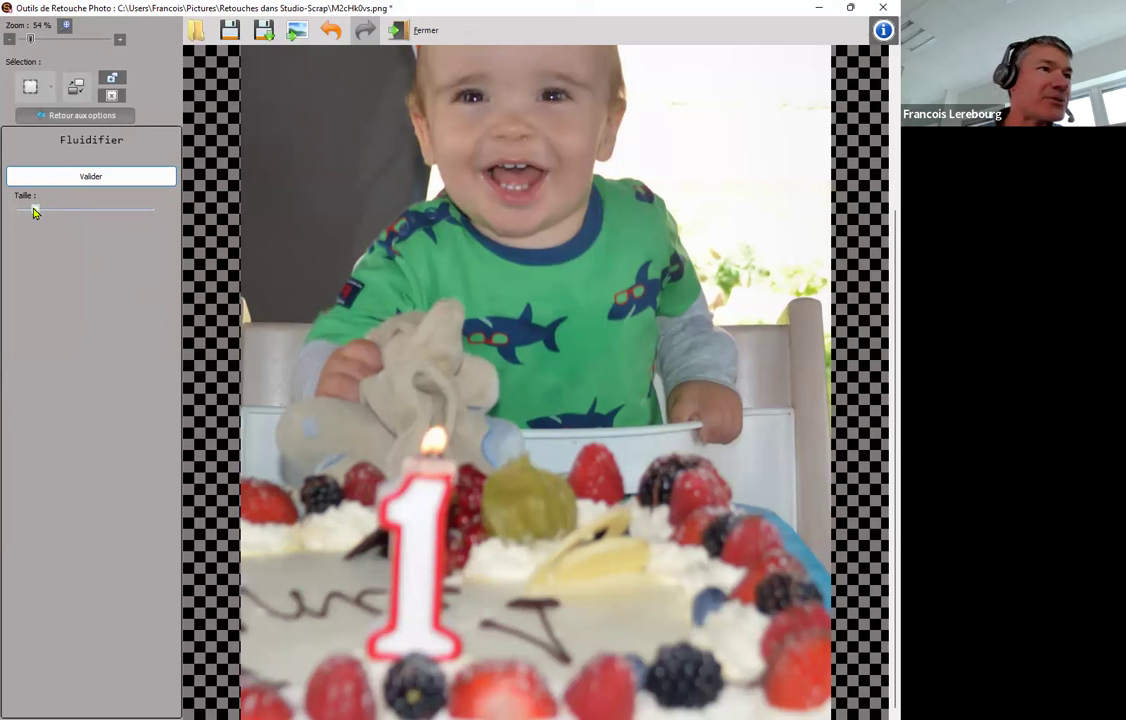
pyautogui.moveTo(33, 212); pyautogui.dragTo(38, 212)
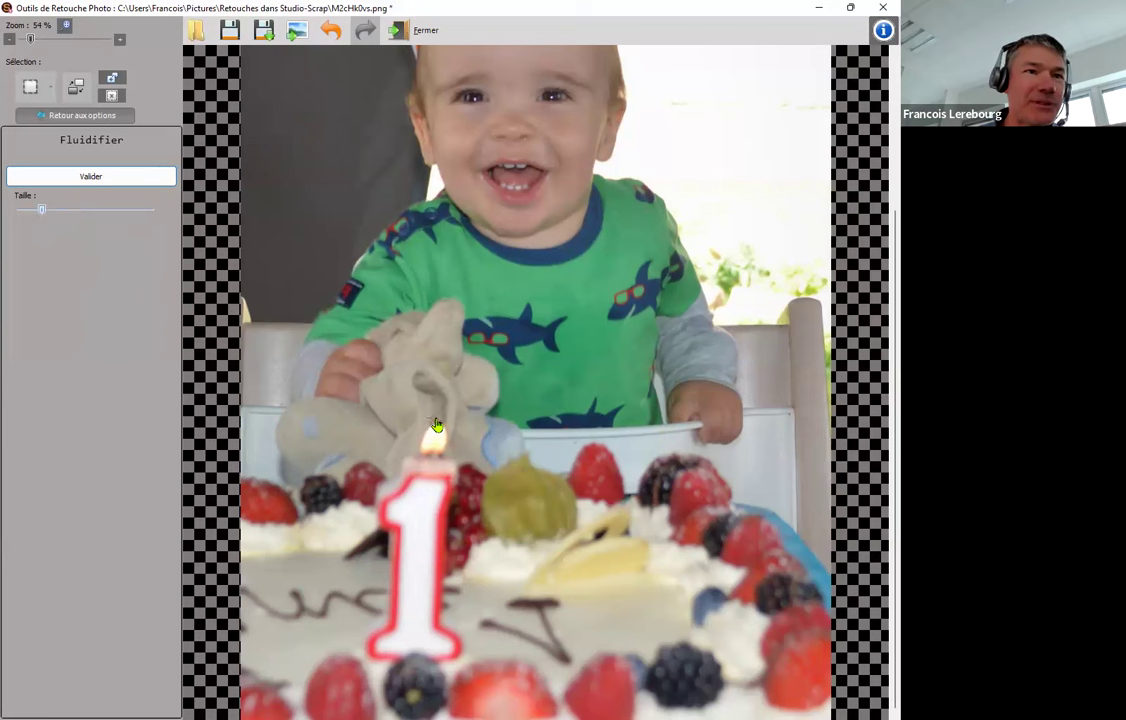
pyautogui.moveTo(437, 437)
pyautogui.mouseDown()
pyautogui.moveTo(441, 419)
pyautogui.moveTo(439, 433)
pyautogui.mouseUp()
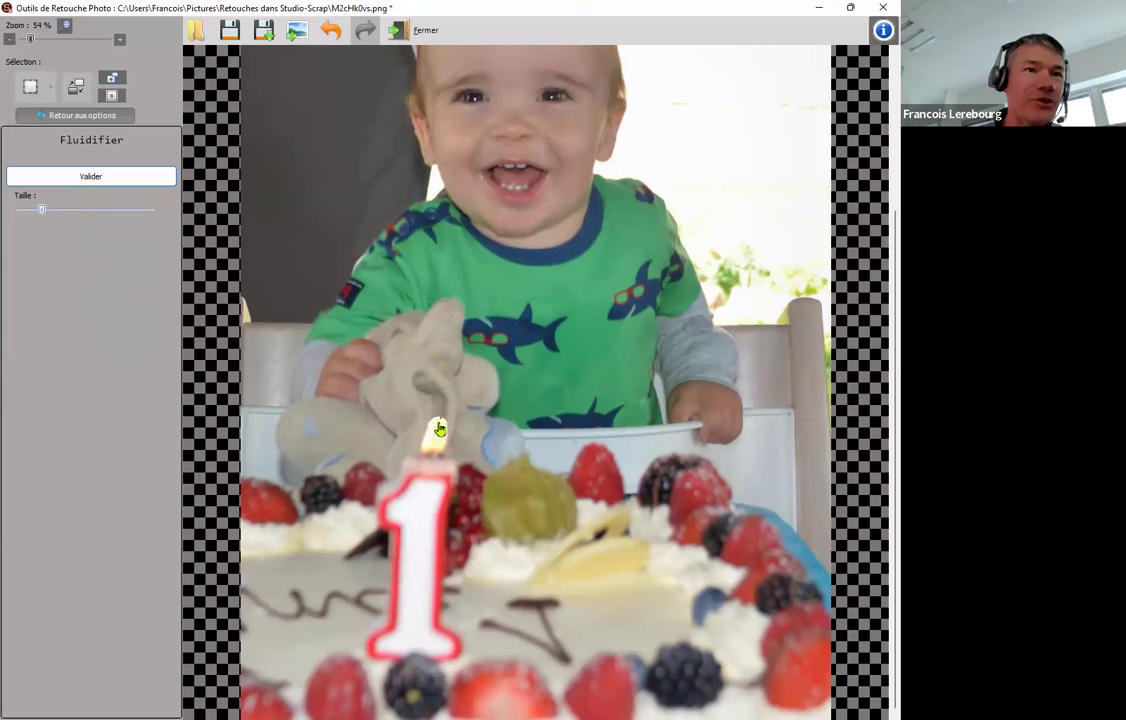
pyautogui.moveTo(437, 431); pyautogui.dragTo(445, 403)
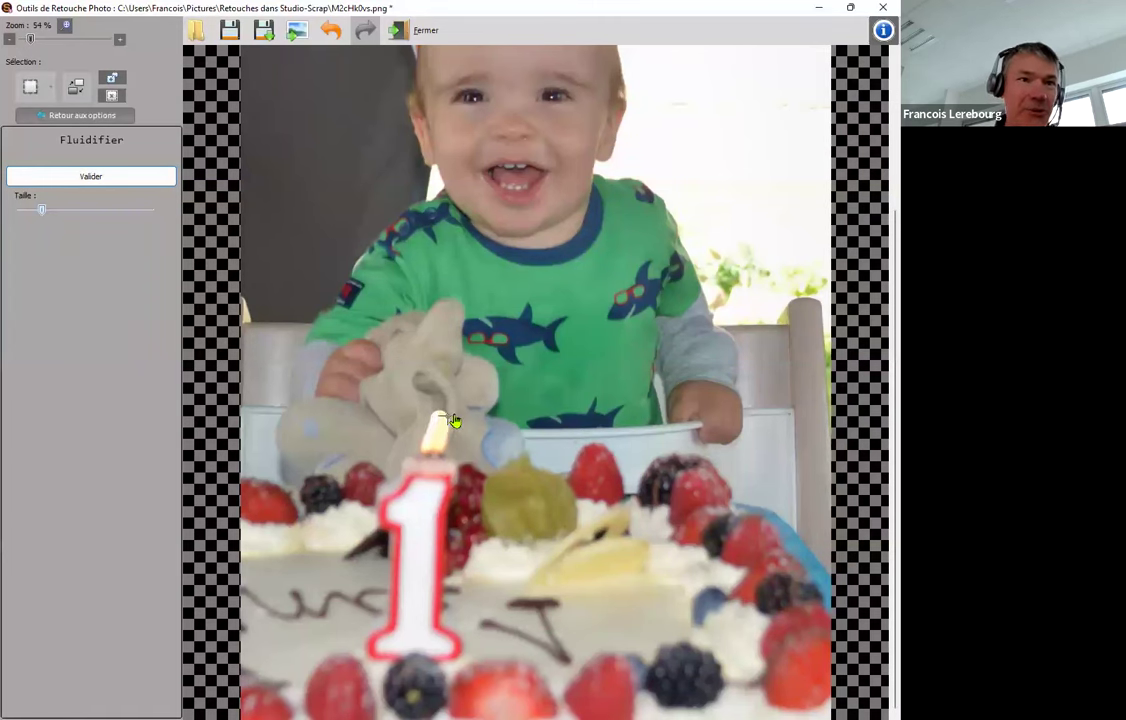
# Undo the Fluidifier strokes on the candle flame and redo them to compare the original with the stretched flame.
pyautogui.click(332, 34)
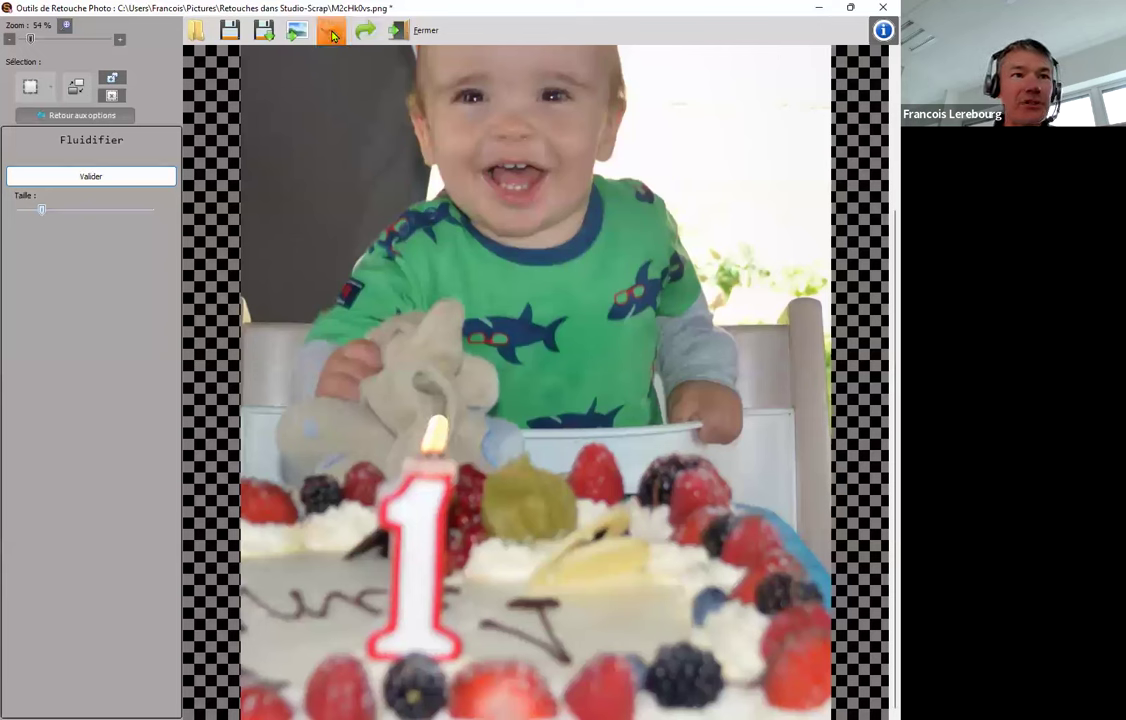
pyautogui.click(334, 36)
pyautogui.click(334, 36)
pyautogui.click(333, 35)
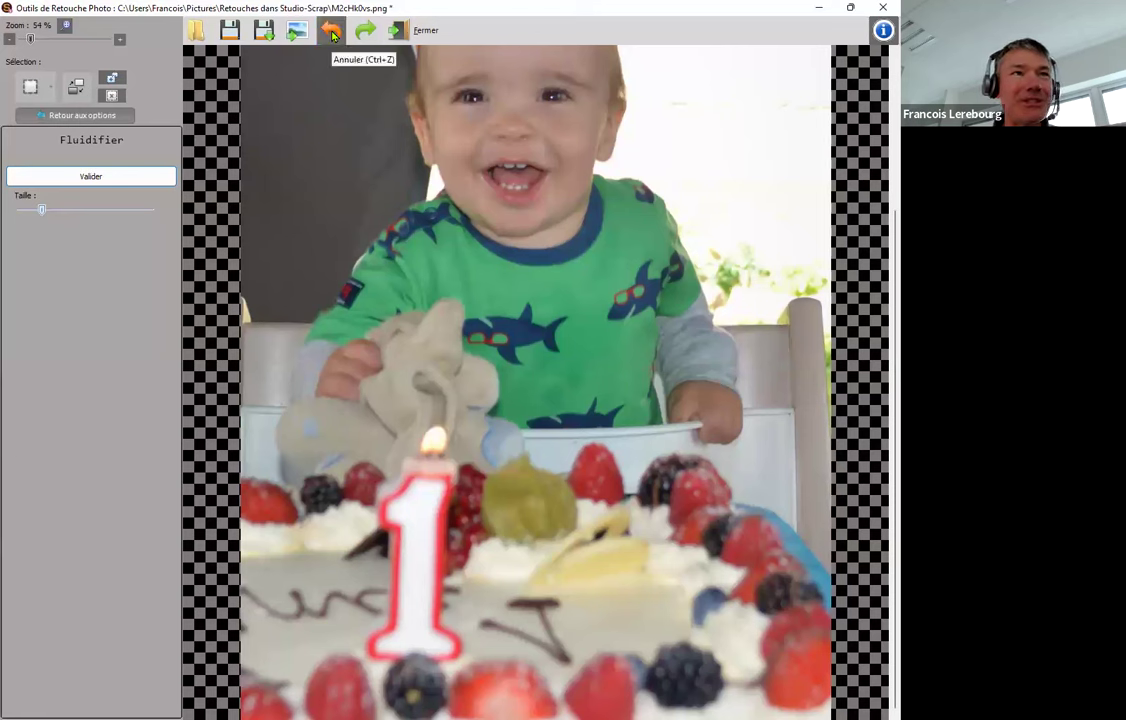
pyautogui.click(333, 35)
pyautogui.click(361, 34)
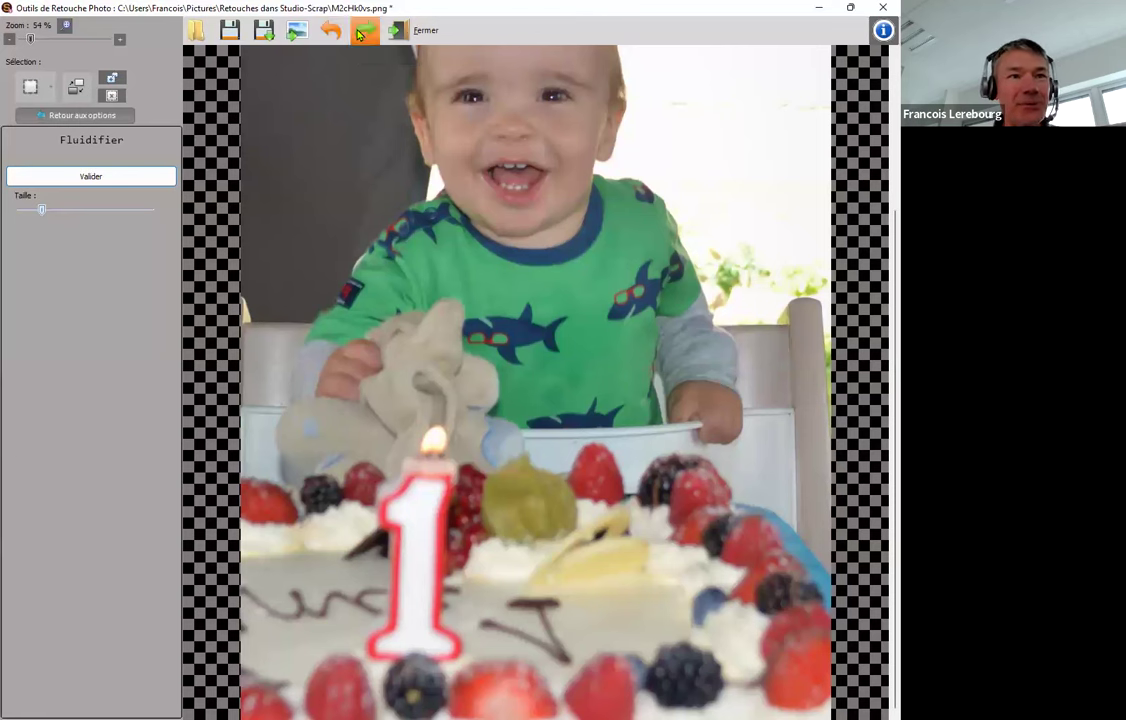
pyautogui.click(361, 34)
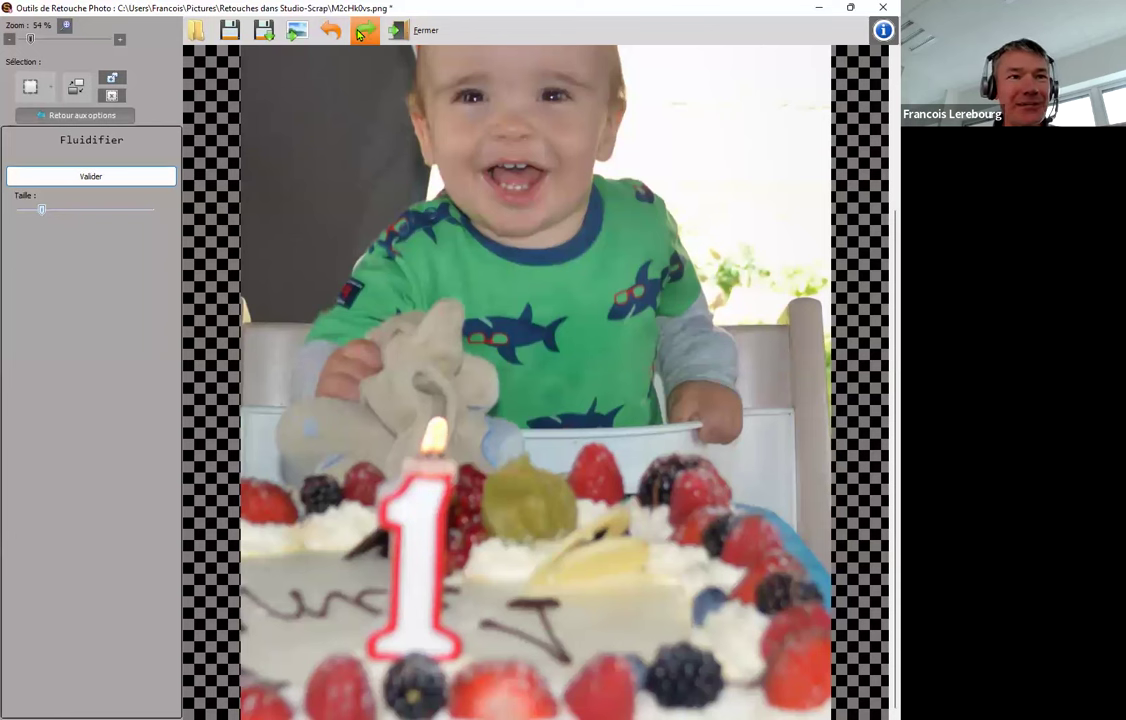
pyautogui.click(363, 35)
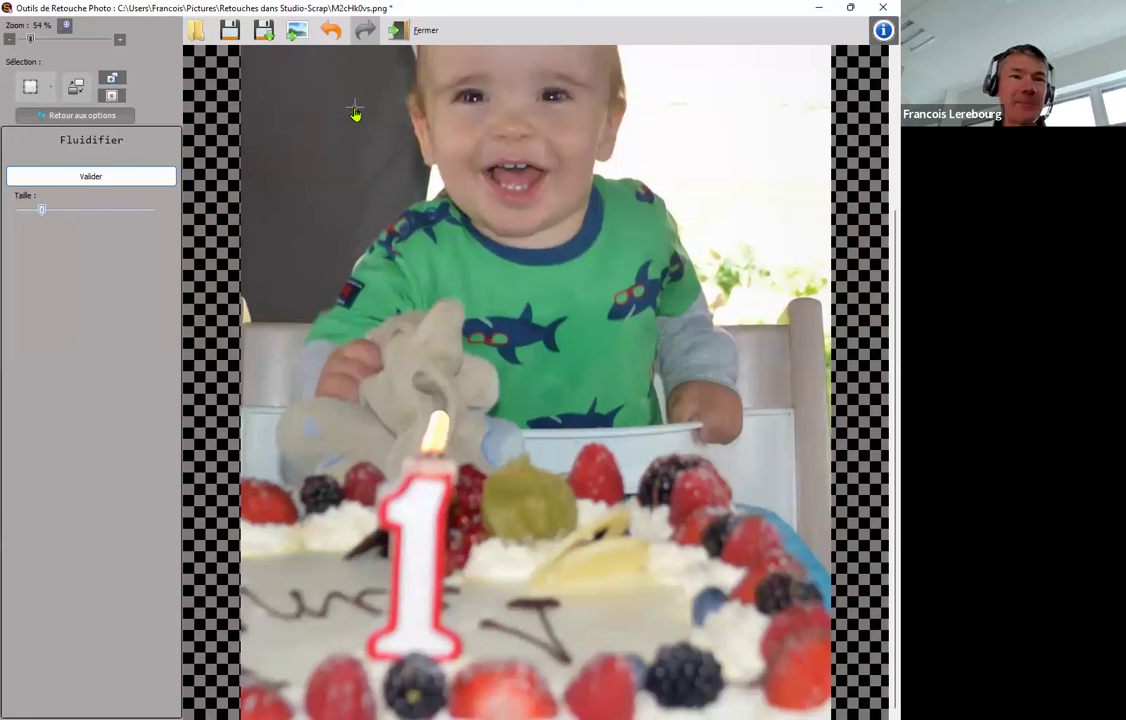
# Close the photo retouching window, saving the retouched child photo.
pyautogui.click(422, 33)
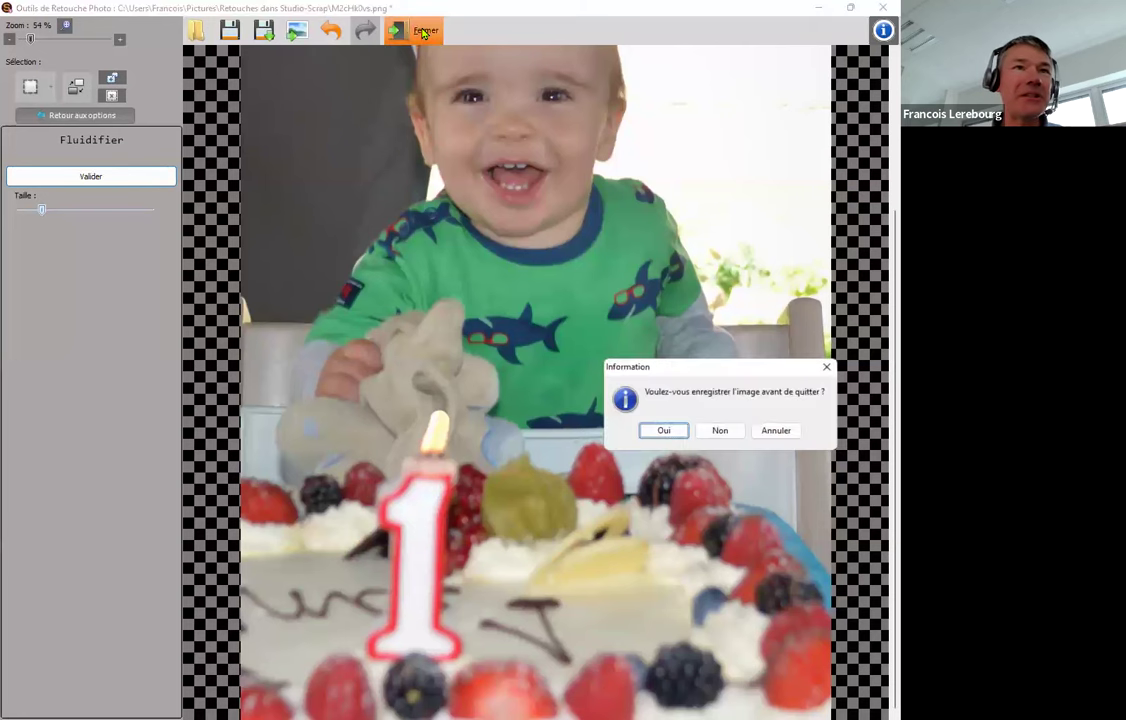
pyautogui.click(663, 432)
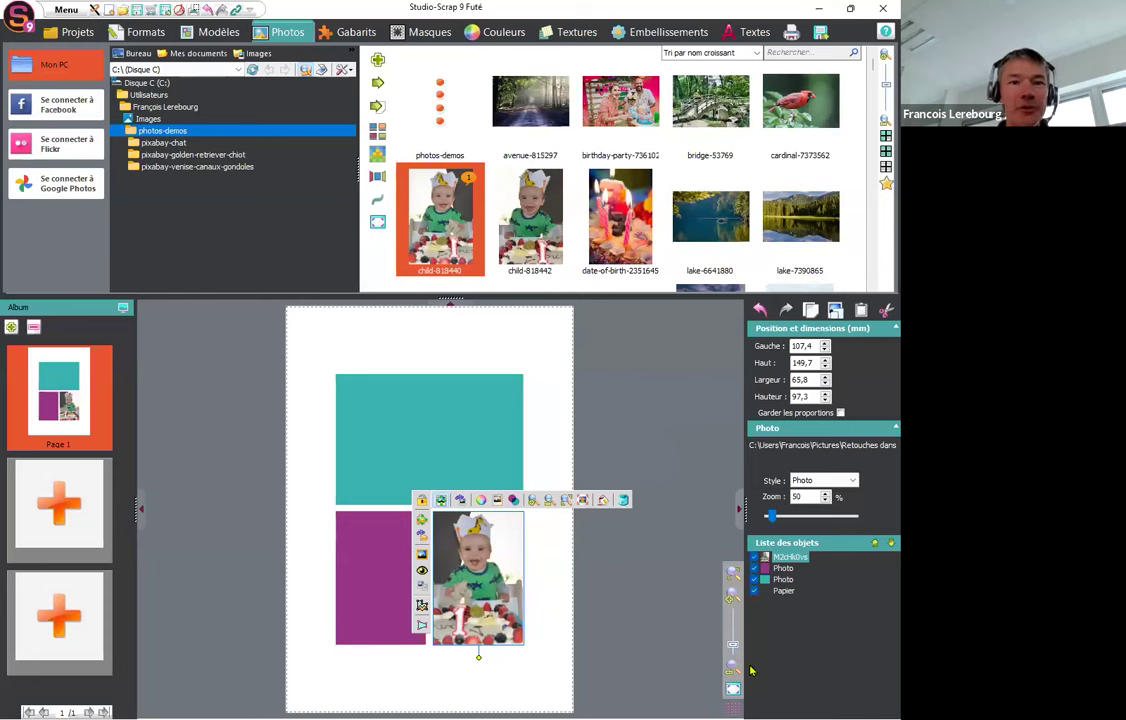
pyautogui.click(733, 598)
pyautogui.moveTo(716, 483); pyautogui.dragTo(716, 558)
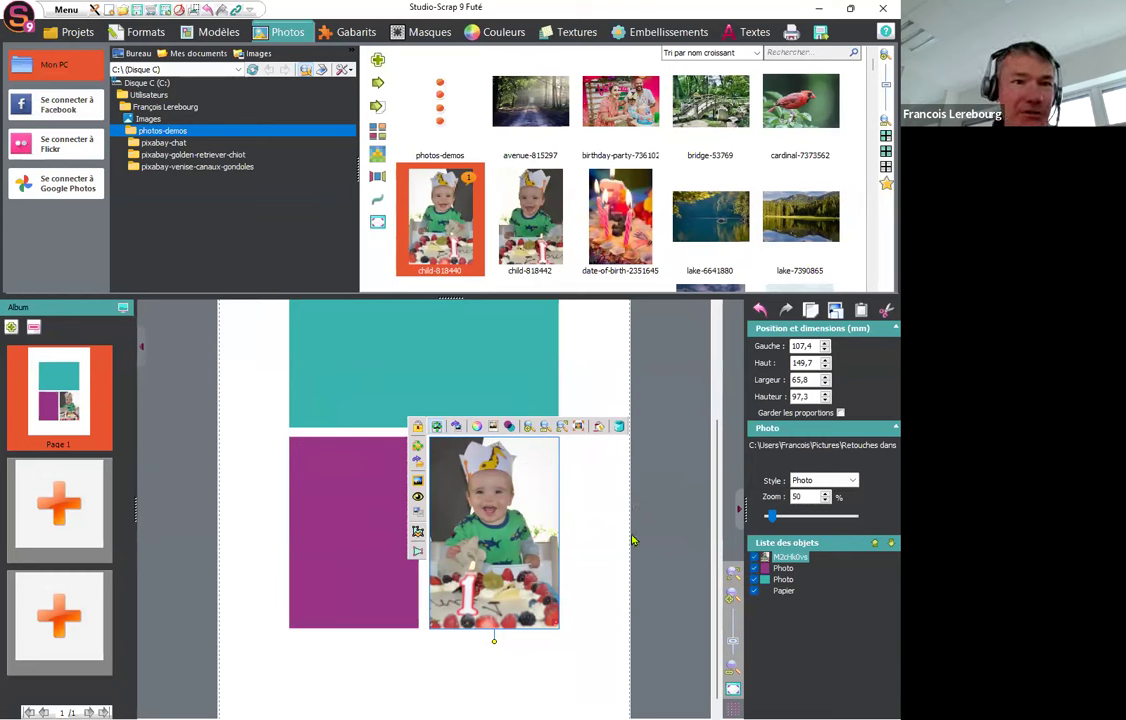
# Place the photo golden-retriever-4390884 from the pixabay-golden-retriever-chiot folder in the purple frame.
pyautogui.click(359, 503)
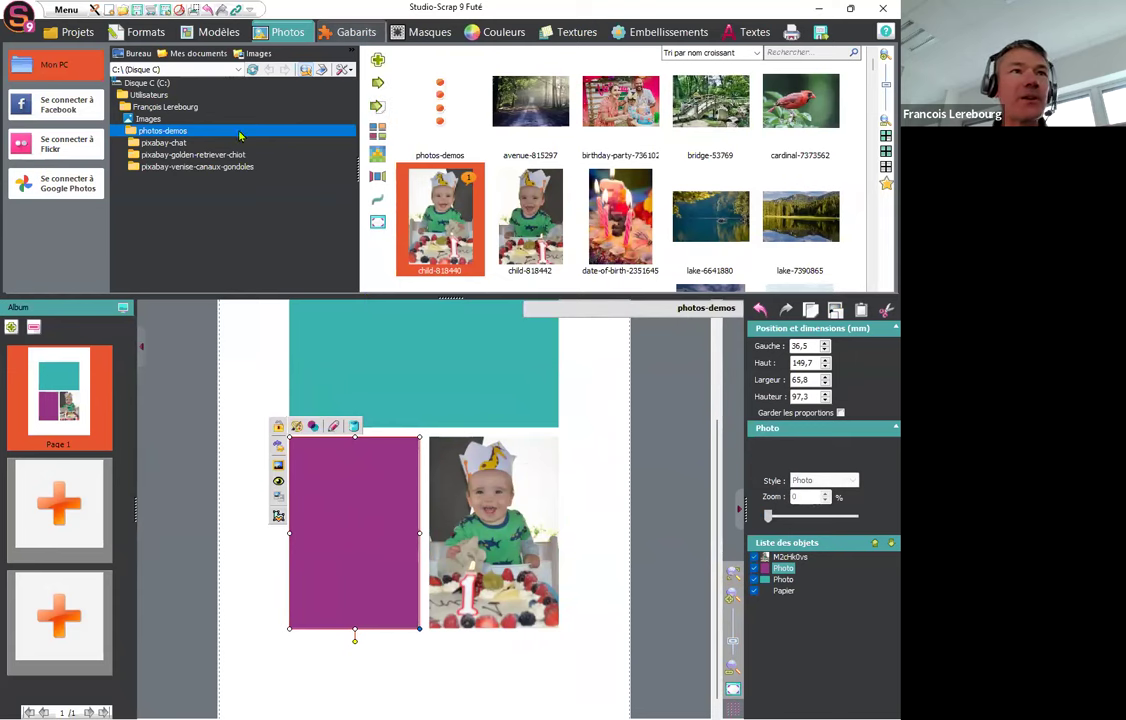
pyautogui.click(196, 156)
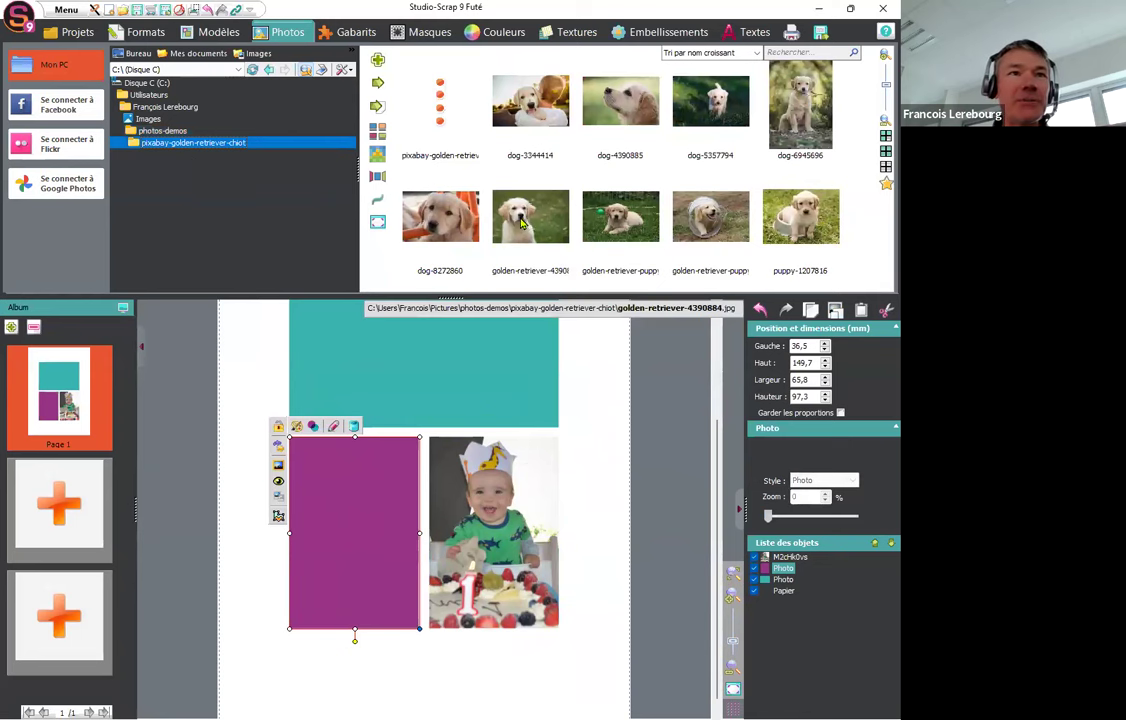
pyautogui.moveTo(522, 218); pyautogui.dragTo(364, 545)
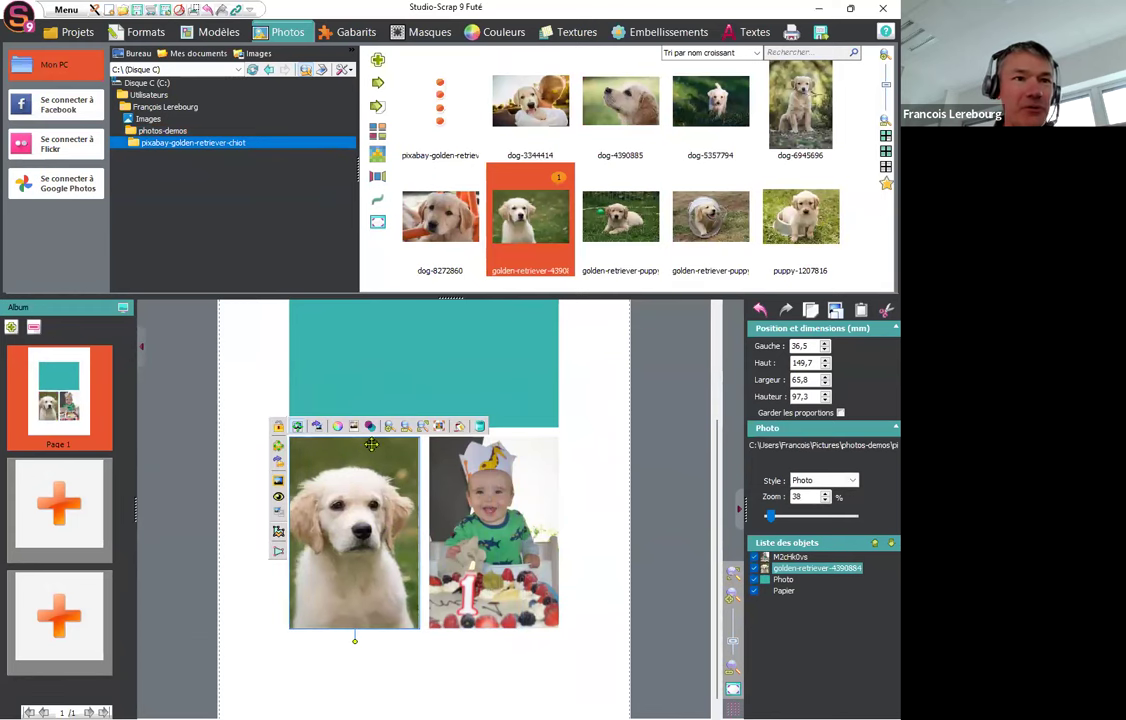
# Open the puppy photo for retouching and mark the puppy in green with Détourage semi automatique, enlarging the cursor size to 35.
pyautogui.click(458, 429)
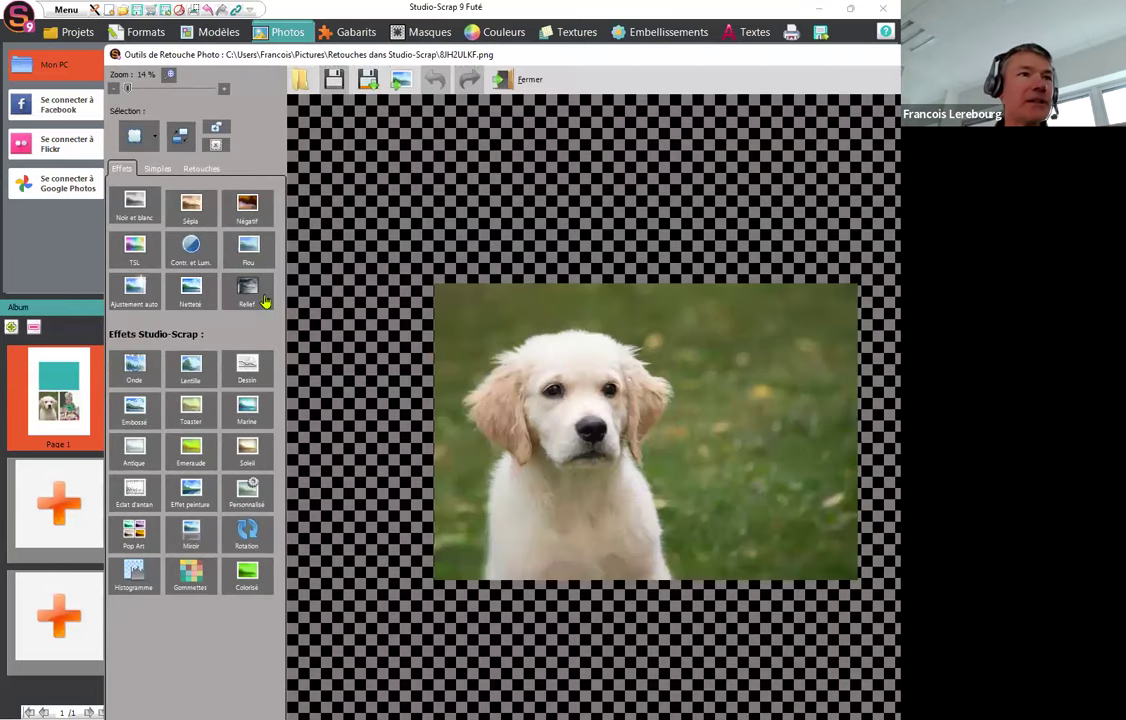
pyautogui.click(203, 169)
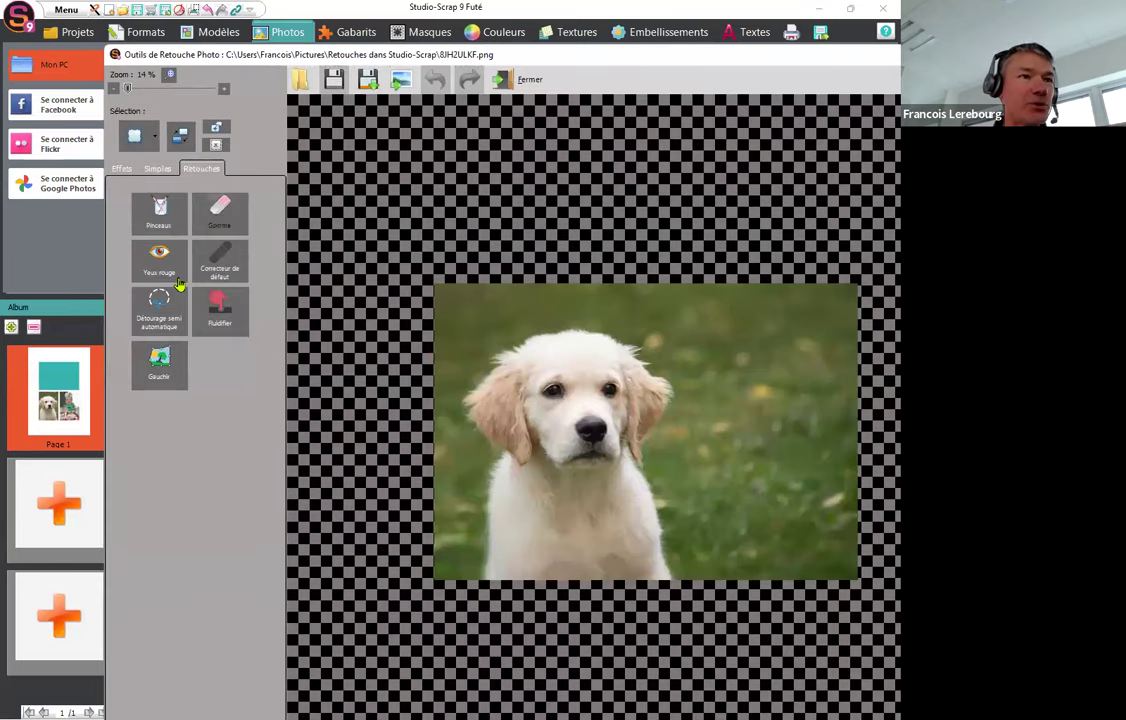
pyautogui.click(161, 313)
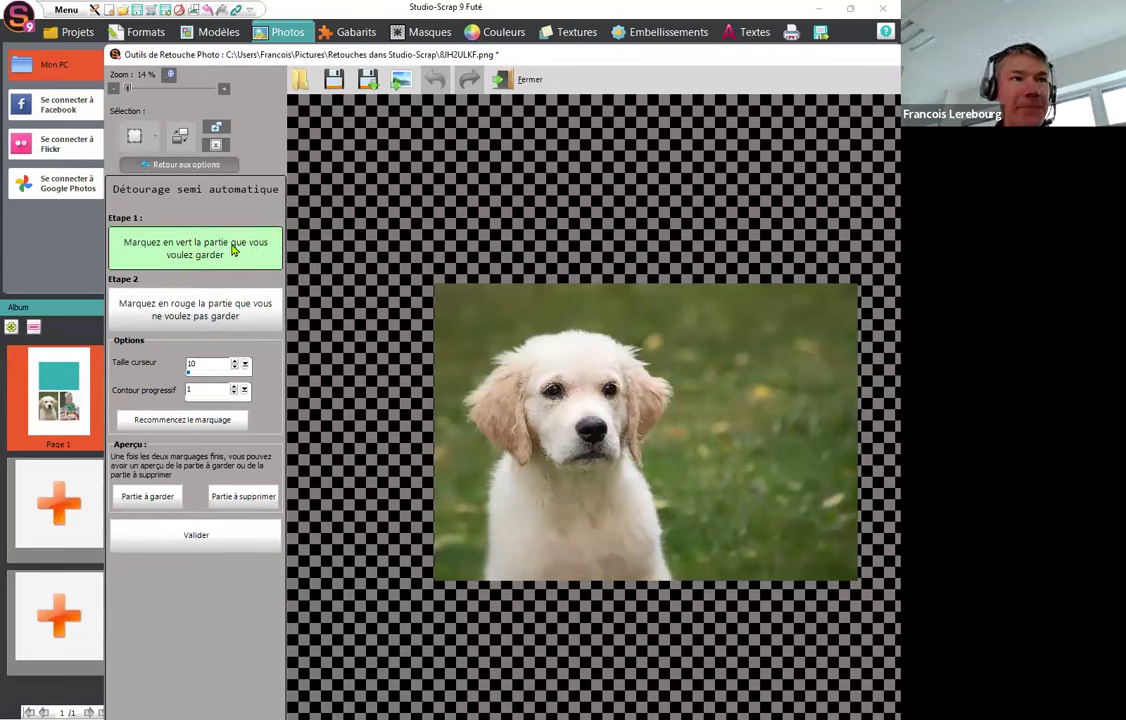
pyautogui.click(229, 246)
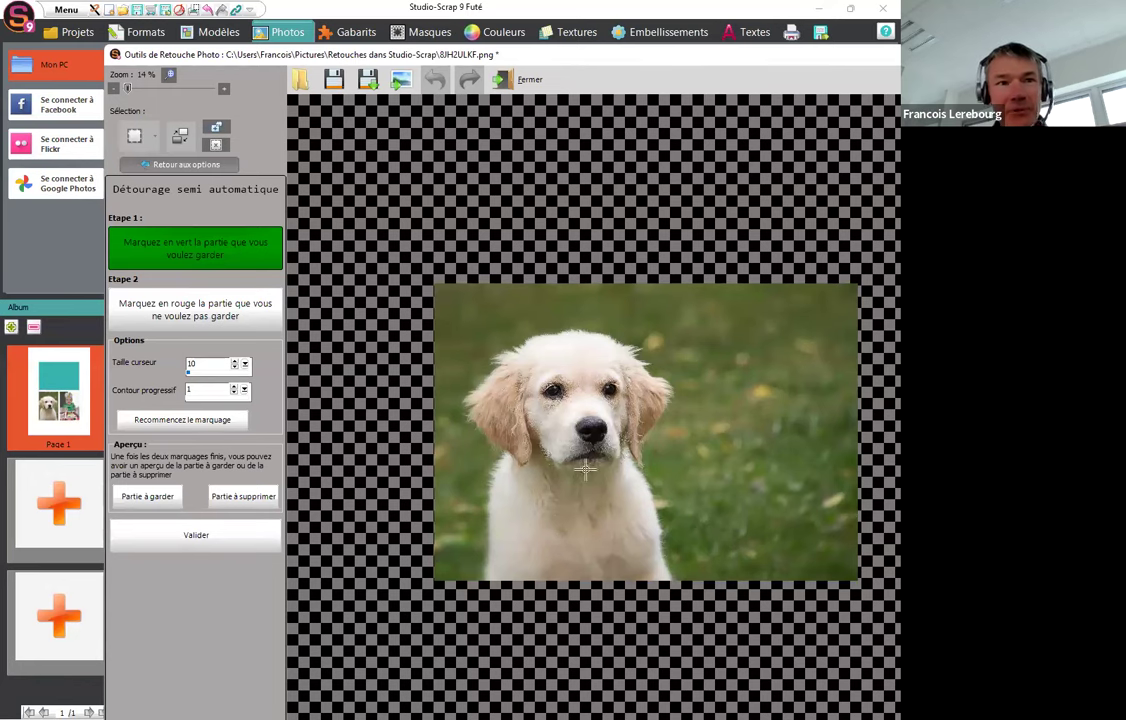
pyautogui.moveTo(506, 574)
pyautogui.mouseDown()
pyautogui.moveTo(533, 453)
pyautogui.moveTo(511, 417)
pyautogui.moveTo(511, 386)
pyautogui.moveTo(550, 362)
pyautogui.moveTo(612, 367)
pyautogui.moveTo(646, 405)
pyautogui.moveTo(619, 409)
pyautogui.moveTo(613, 441)
pyautogui.moveTo(646, 538)
pyautogui.moveTo(640, 566)
pyautogui.moveTo(520, 569)
pyautogui.mouseUp()
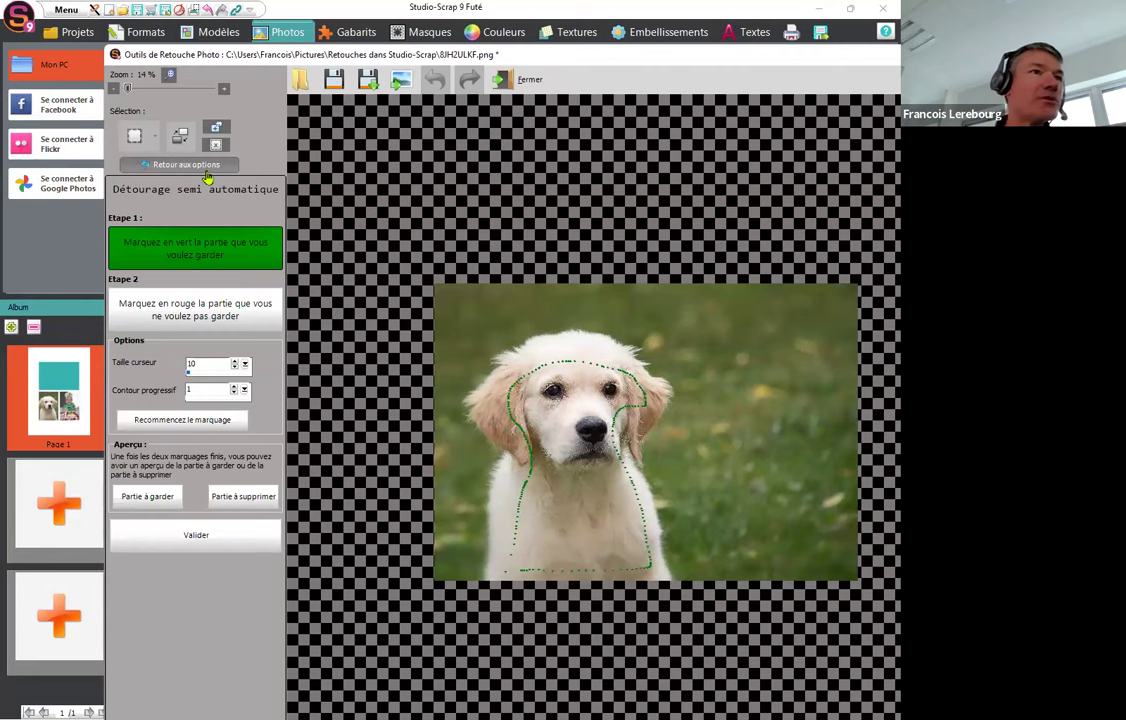
pyautogui.moveTo(188, 372); pyautogui.dragTo(197, 372)
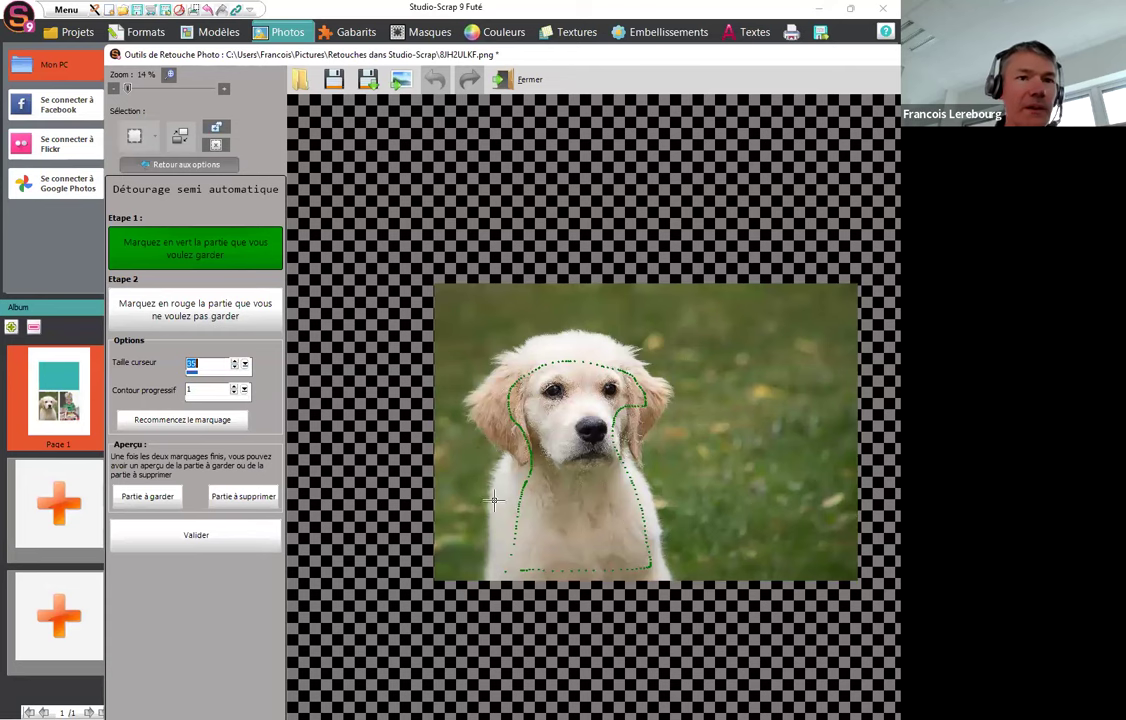
pyautogui.moveTo(515, 554)
pyautogui.mouseDown()
pyautogui.moveTo(510, 506)
pyautogui.moveTo(527, 460)
pyautogui.moveTo(478, 403)
pyautogui.moveTo(517, 364)
pyautogui.moveTo(552, 351)
pyautogui.moveTo(608, 359)
pyautogui.moveTo(630, 380)
pyautogui.moveTo(643, 412)
pyautogui.moveTo(624, 470)
pyautogui.moveTo(647, 562)
pyautogui.moveTo(598, 574)
pyautogui.moveTo(524, 561)
pyautogui.moveTo(550, 528)
pyautogui.moveTo(585, 410)
pyautogui.mouseUp()
# Mark the grass background around the puppy in red as the part not to keep, and switch back to green marking.
pyautogui.click(280, 310)
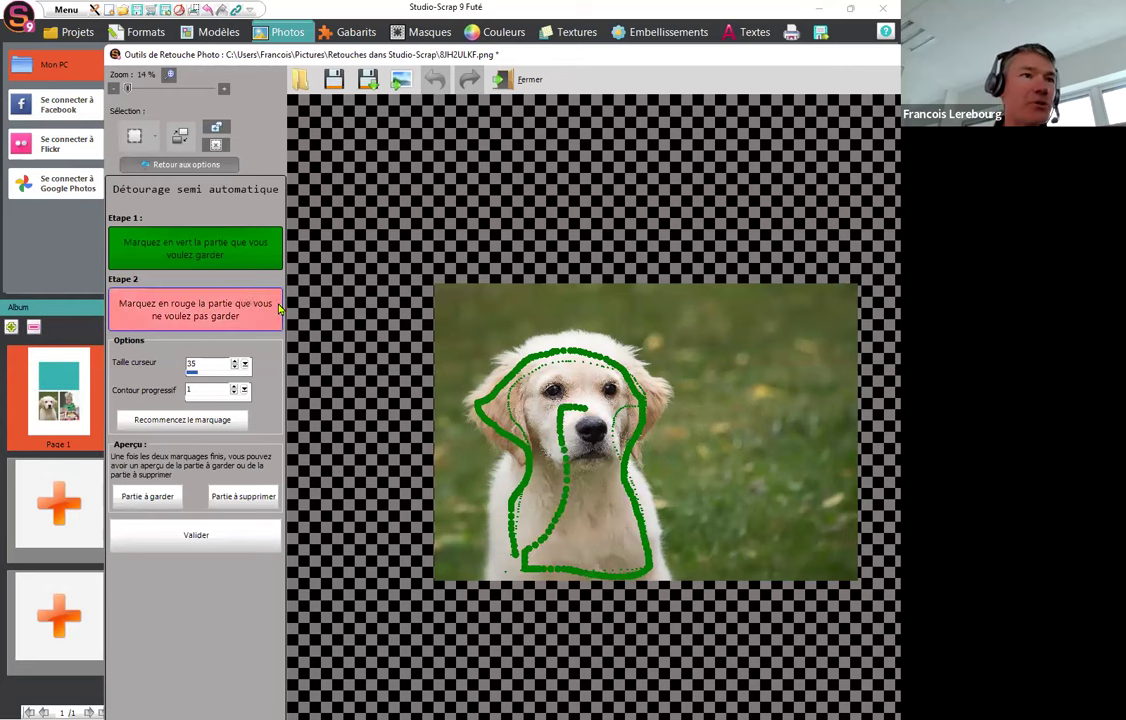
pyautogui.click(190, 310)
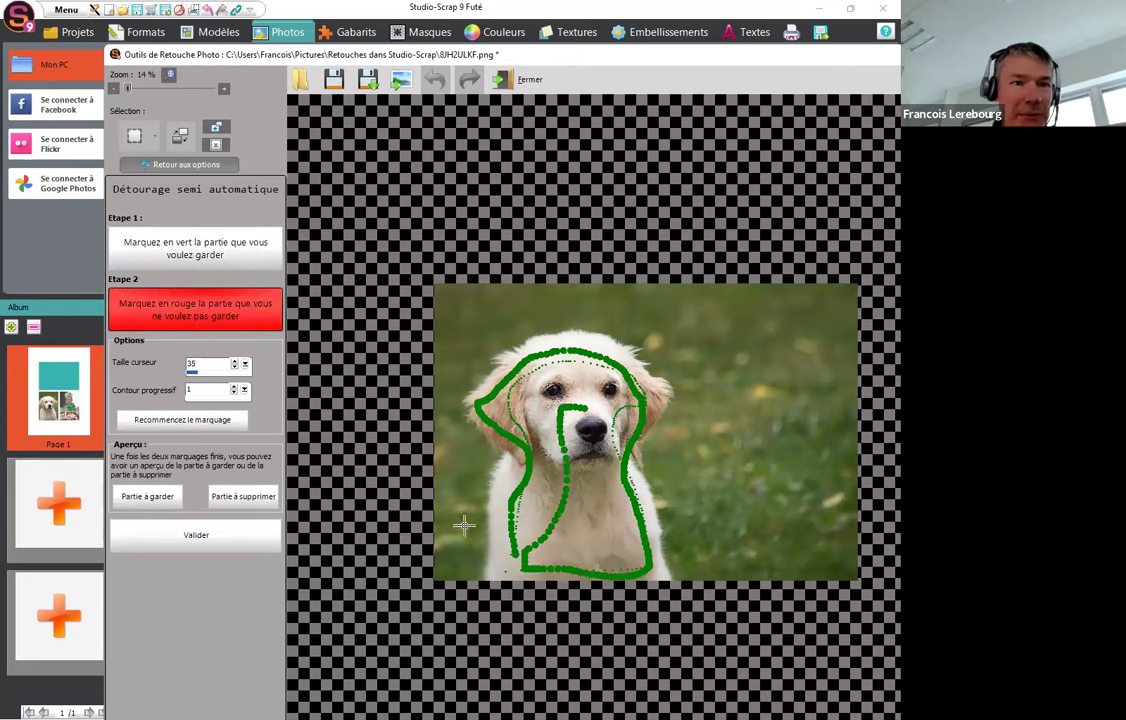
pyautogui.moveTo(451, 564)
pyautogui.mouseDown()
pyautogui.moveTo(455, 312)
pyautogui.moveTo(643, 302)
pyautogui.moveTo(802, 304)
pyautogui.moveTo(715, 340)
pyautogui.moveTo(729, 472)
pyautogui.moveTo(685, 515)
pyautogui.moveTo(691, 533)
pyautogui.moveTo(840, 550)
pyautogui.mouseUp()
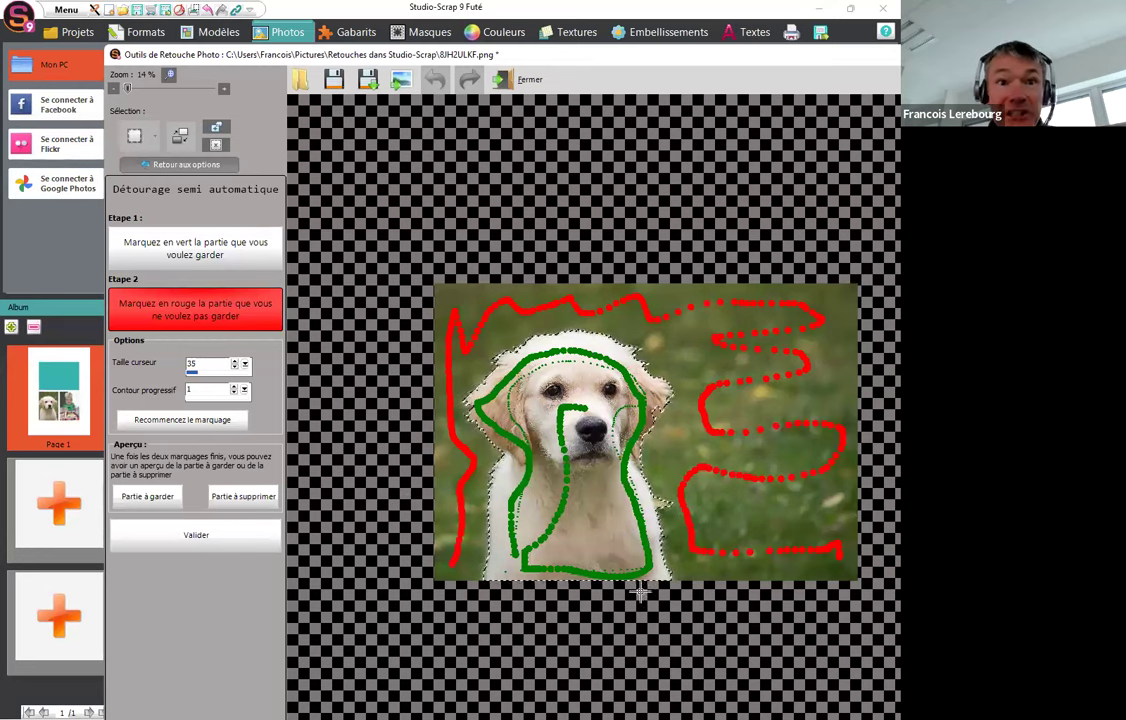
pyautogui.click(189, 258)
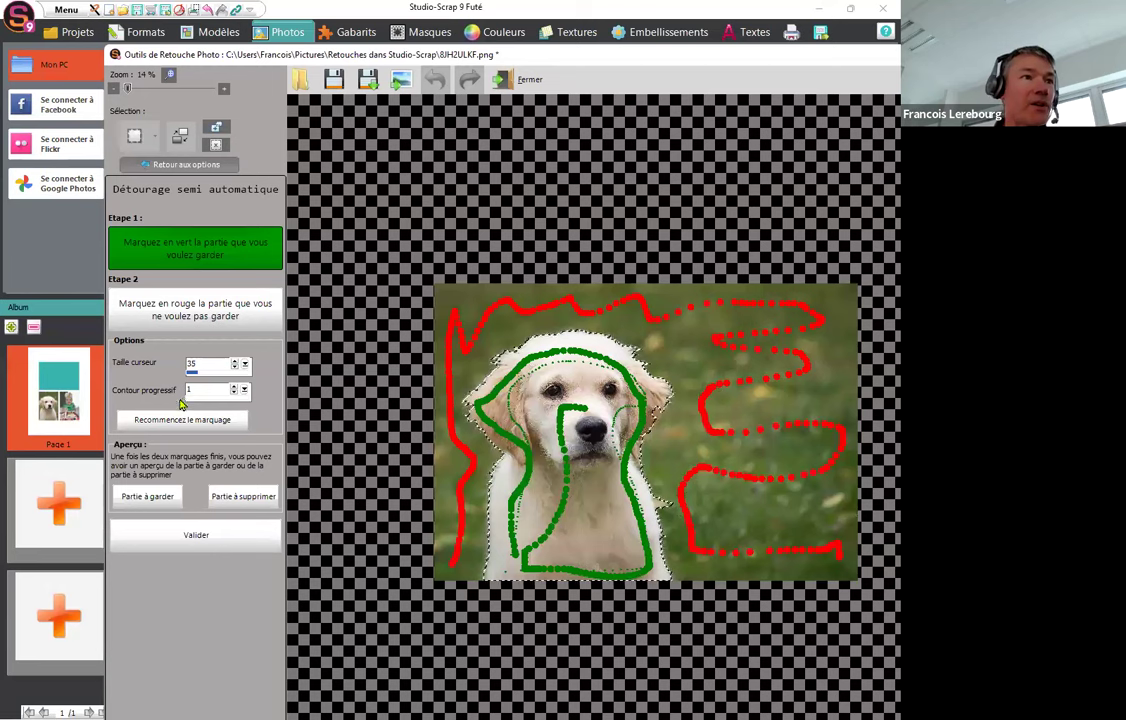
# Validate the puppy cut-out, saving the image on leaving retouching, and move the cut-out puppy clear of the child photo.
pyautogui.click(194, 542)
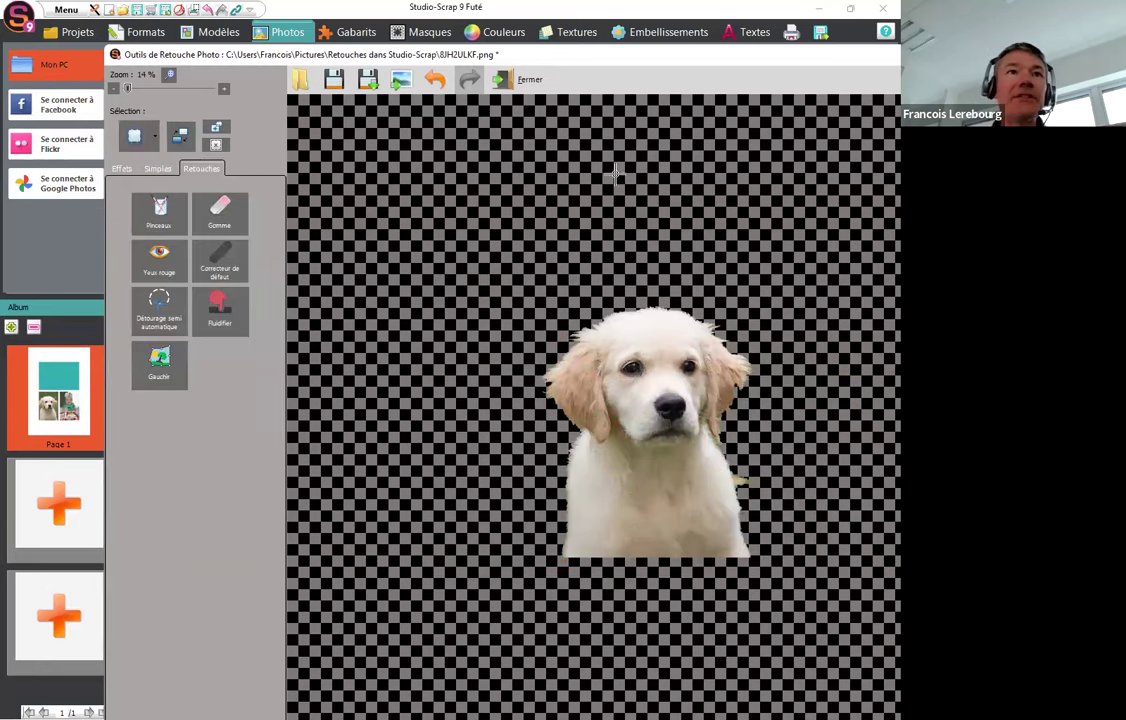
pyautogui.click(530, 85)
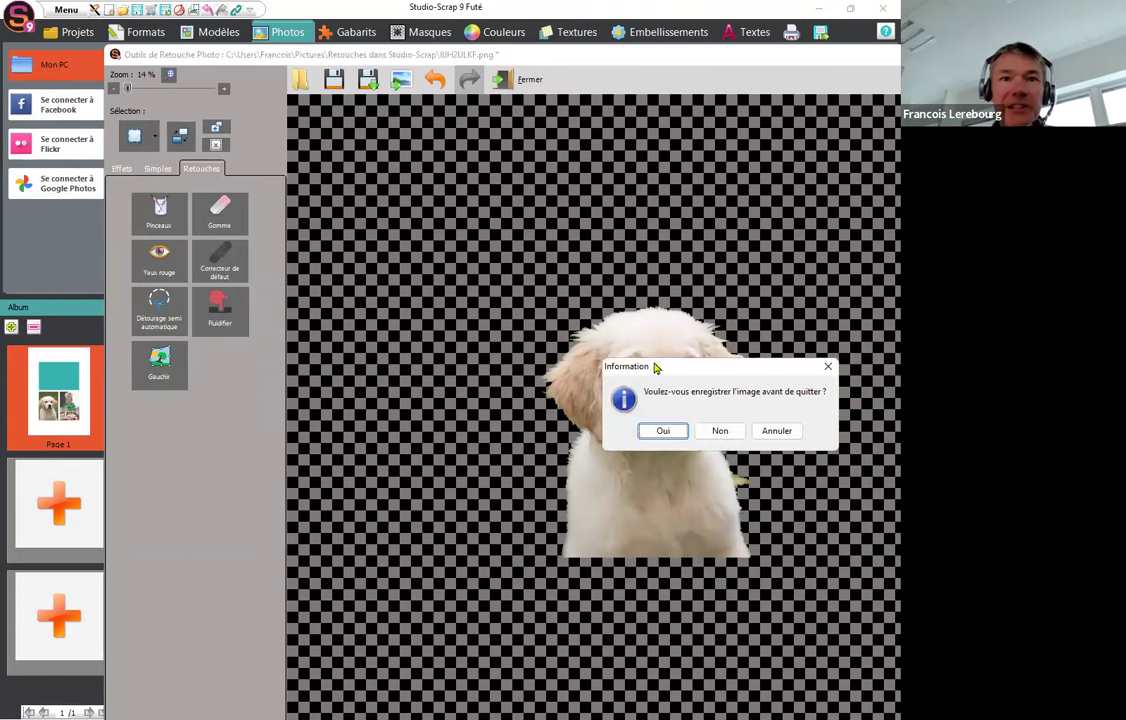
pyautogui.click(664, 431)
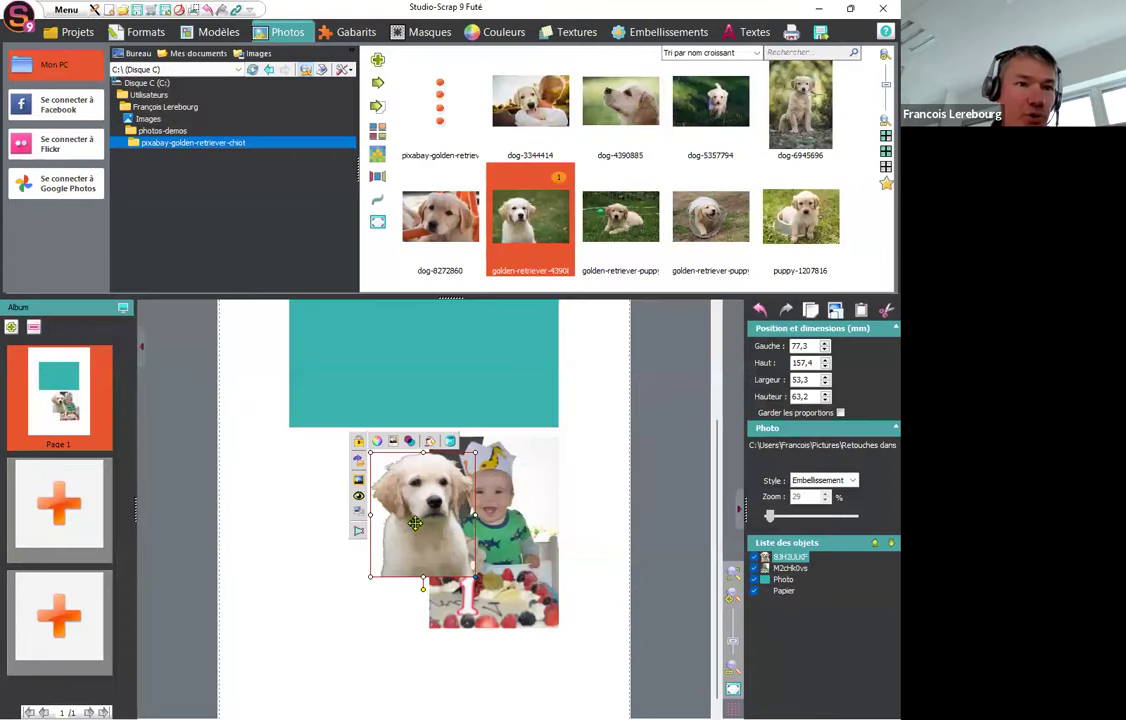
pyautogui.moveTo(407, 517)
pyautogui.mouseDown()
pyautogui.moveTo(387, 548)
pyautogui.moveTo(334, 573)
pyautogui.moveTo(331, 524)
pyautogui.moveTo(334, 533)
pyautogui.mouseUp()
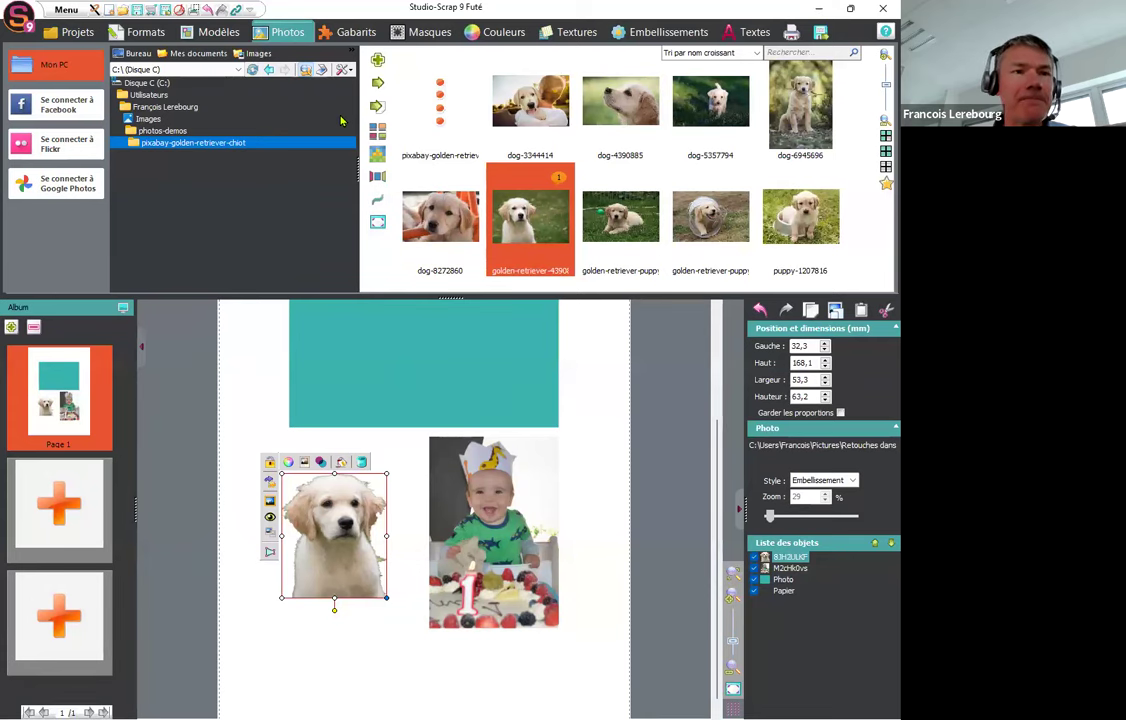
# Add a second page and place the decoration-01 template on it, enlarged to about 129 by 132 mm.
pyautogui.click(60, 488)
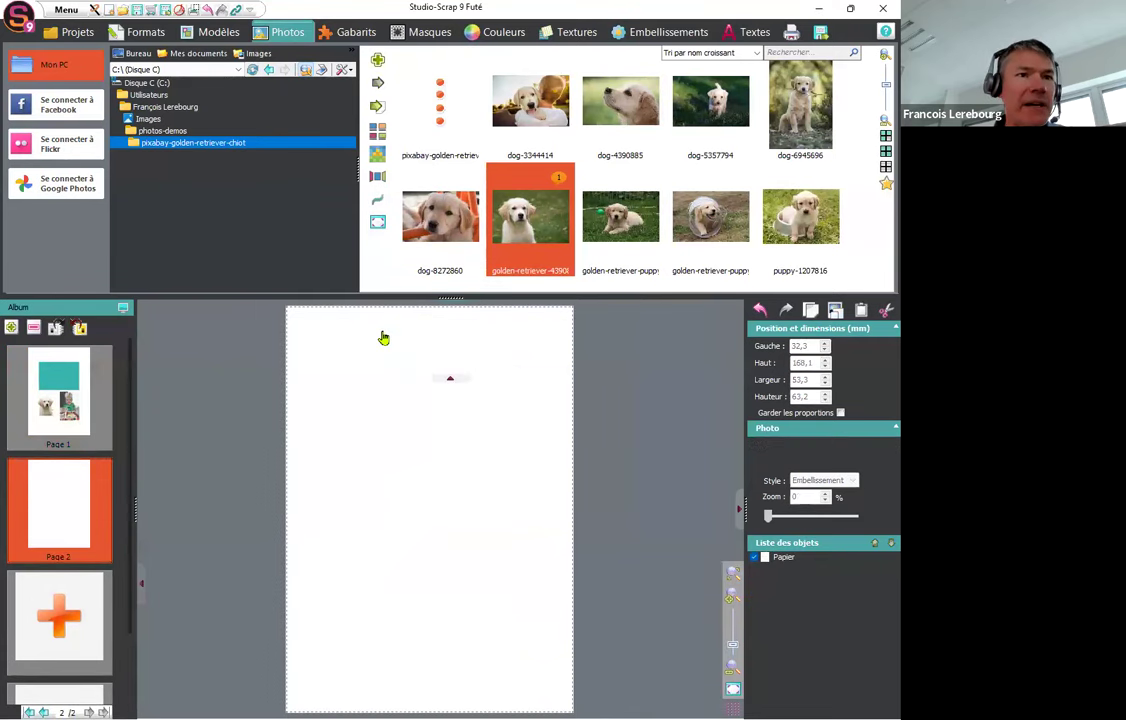
pyautogui.click(352, 33)
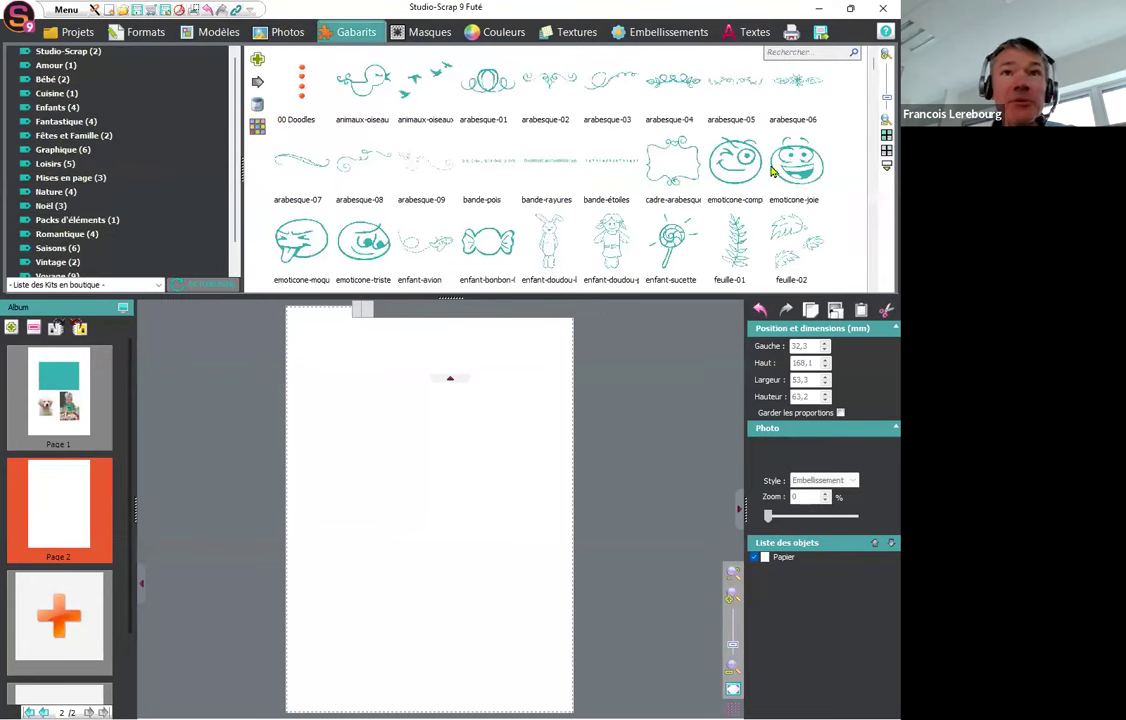
pyautogui.scroll(-5, 761, 171)
pyautogui.moveTo(873, 69); pyautogui.dragTo(872, 90)
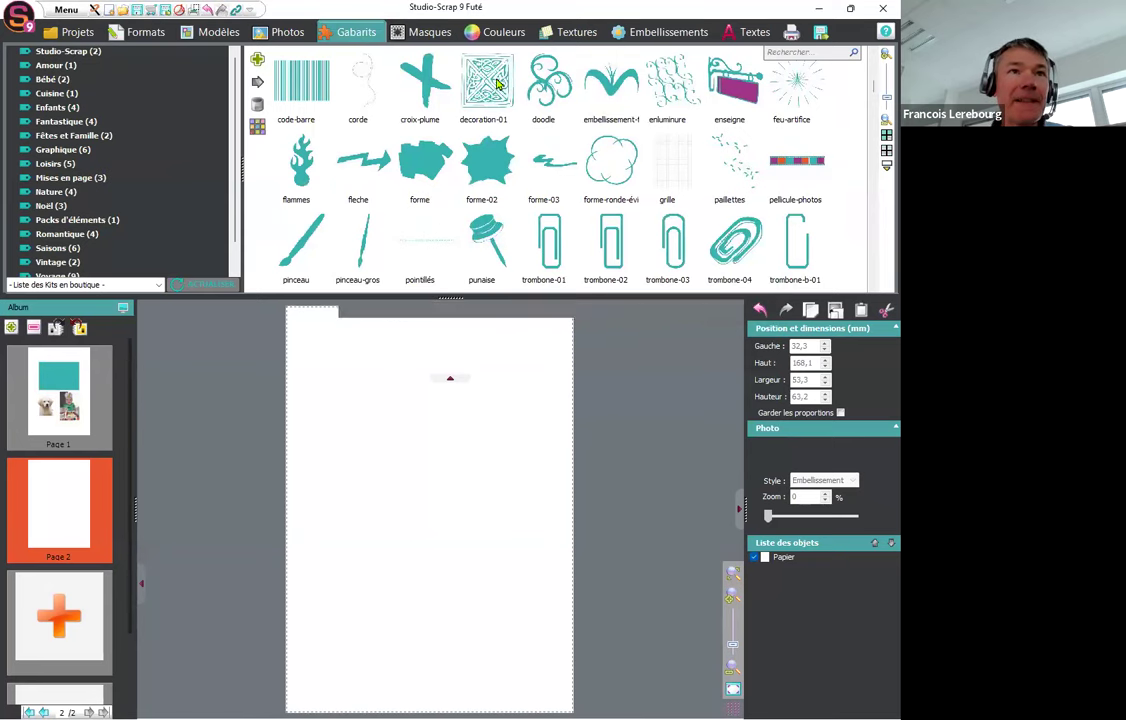
pyautogui.moveTo(487, 85); pyautogui.dragTo(395, 468)
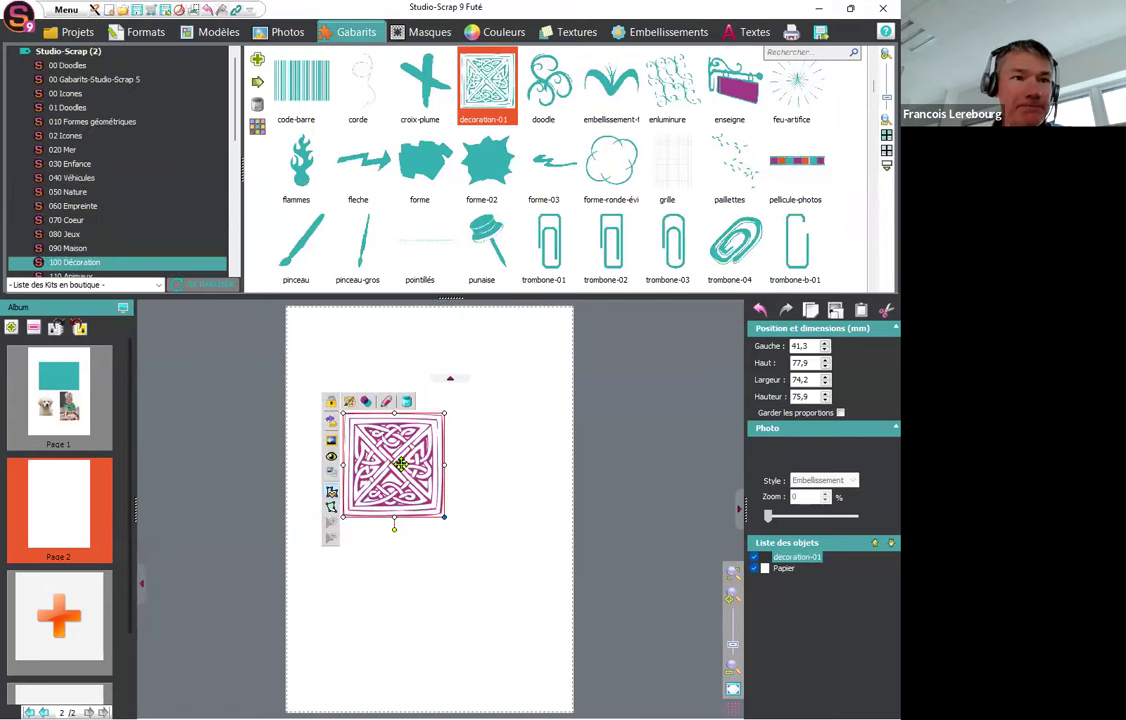
pyautogui.moveTo(444, 516); pyautogui.dragTo(519, 594)
pyautogui.moveTo(437, 518); pyautogui.dragTo(422, 544)
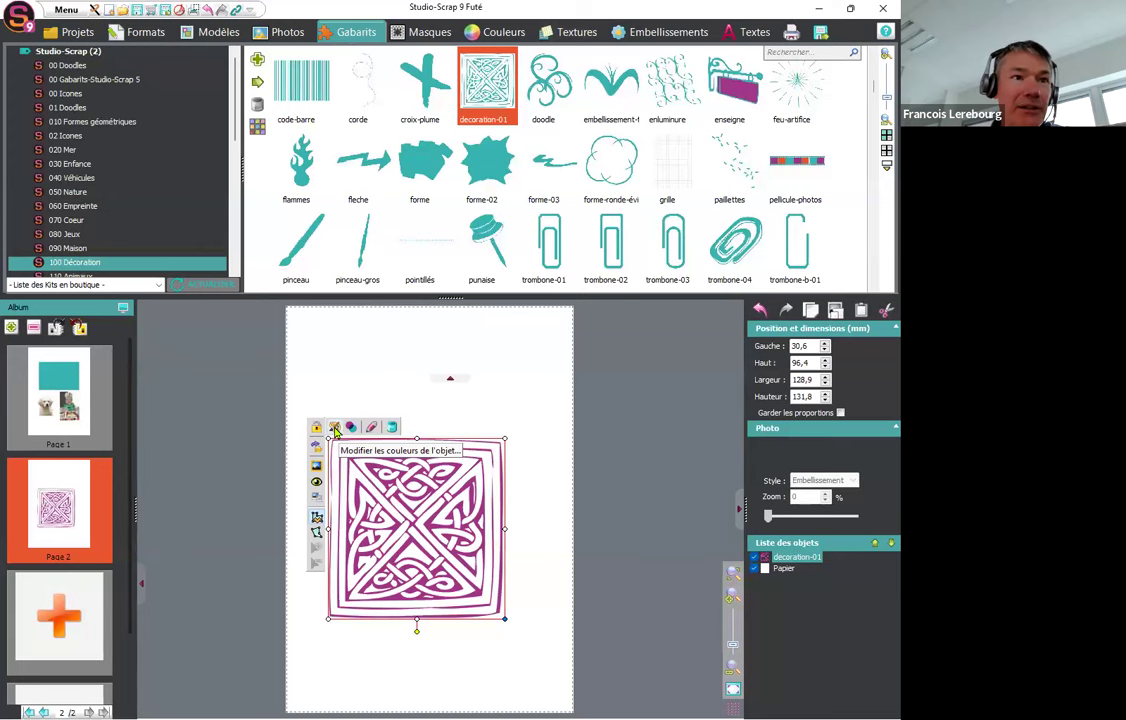
# Change the object colour of the decoration-01 template to blue.
pyautogui.click(335, 428)
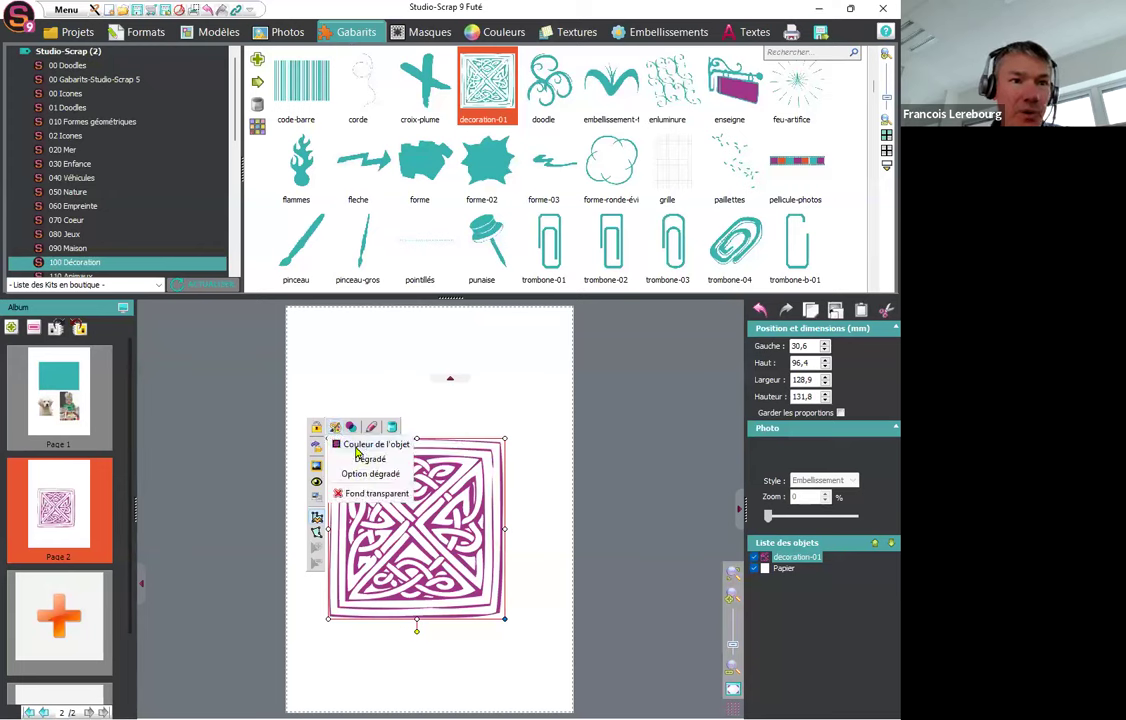
pyautogui.click(362, 445)
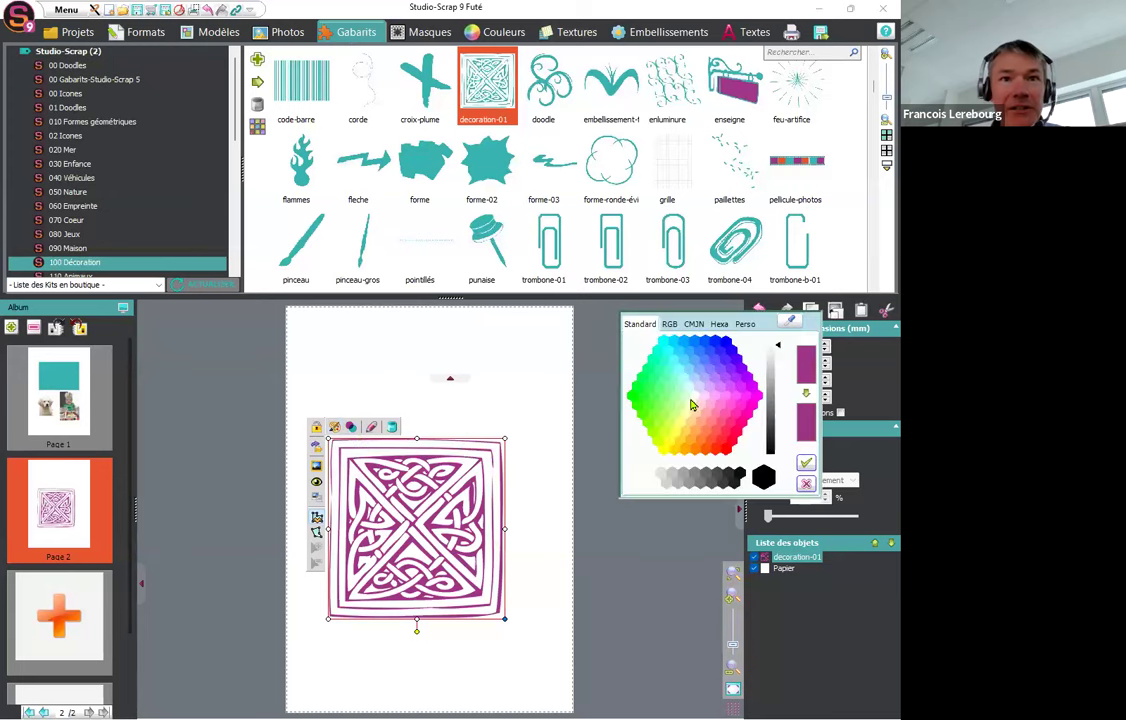
pyautogui.click(698, 349)
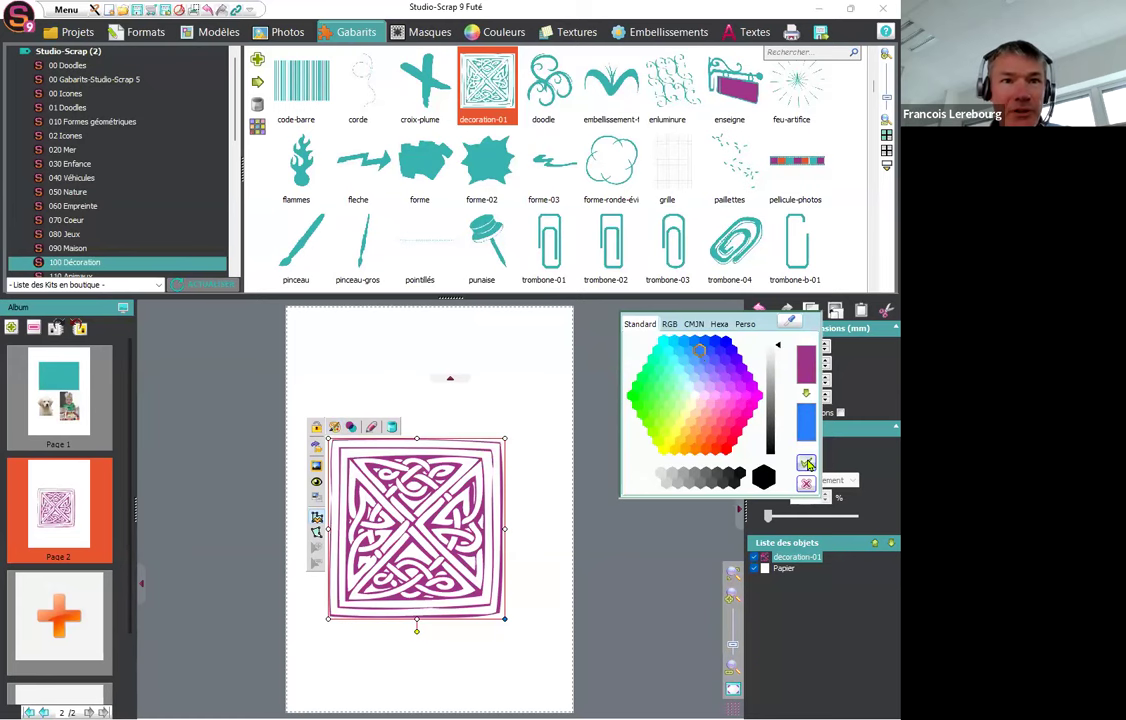
pyautogui.click(806, 463)
pyautogui.click(545, 450)
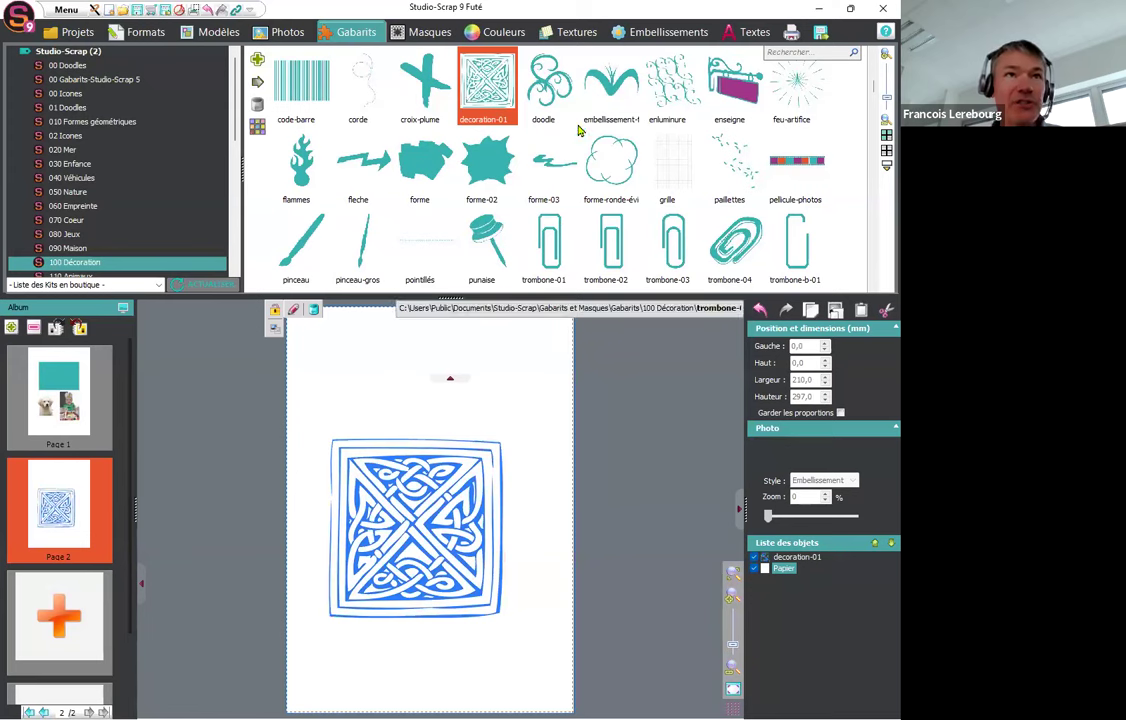
# Search the textures for "bleu" and fill the decoration with fibre-bleu, replacing it with papier-canson-tacheté-bleu.
pyautogui.click(572, 35)
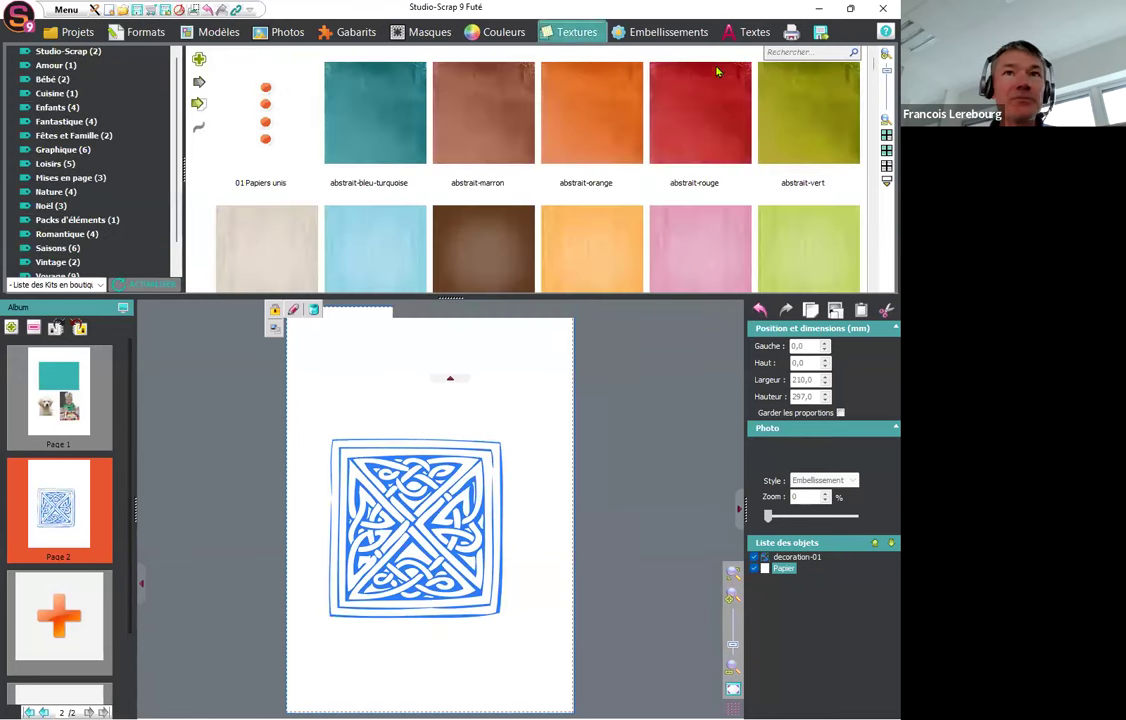
pyautogui.click(780, 52)
pyautogui.write('bleu')
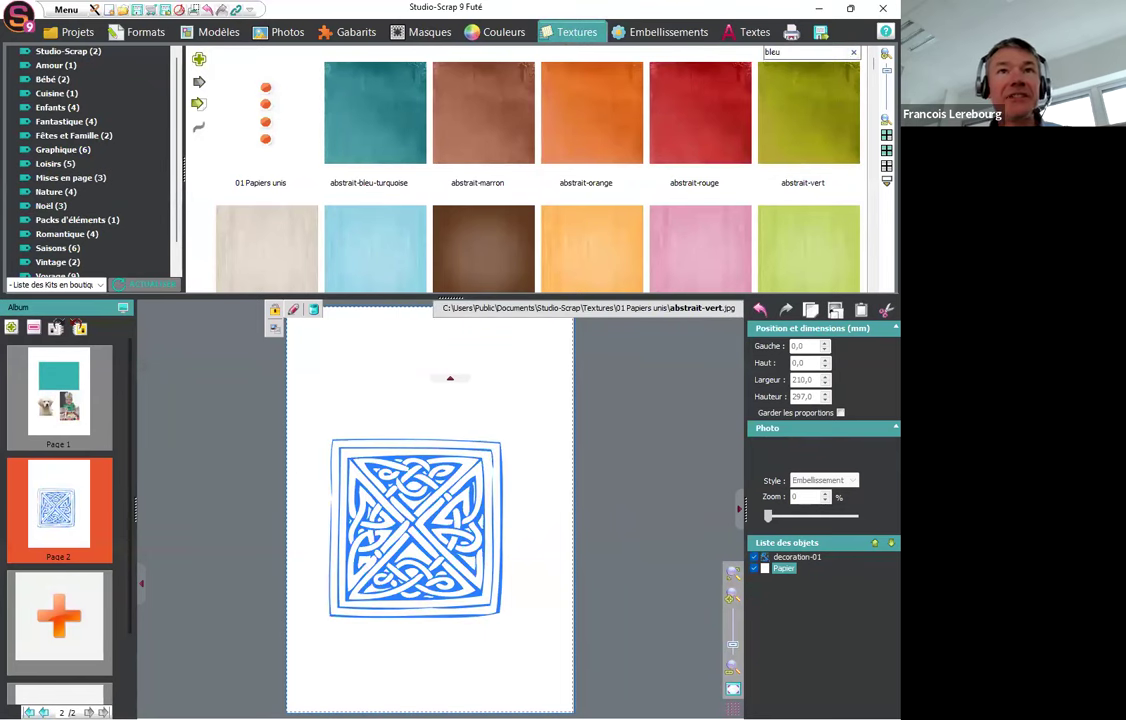
pyautogui.press('Return')
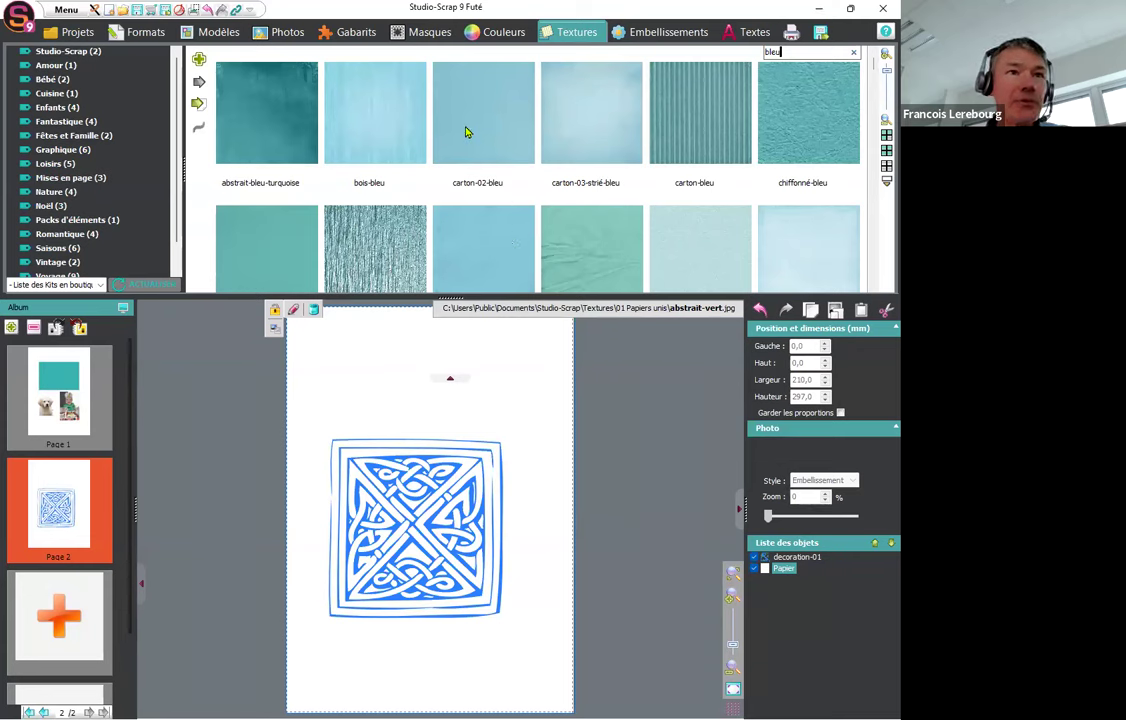
pyautogui.click(383, 237)
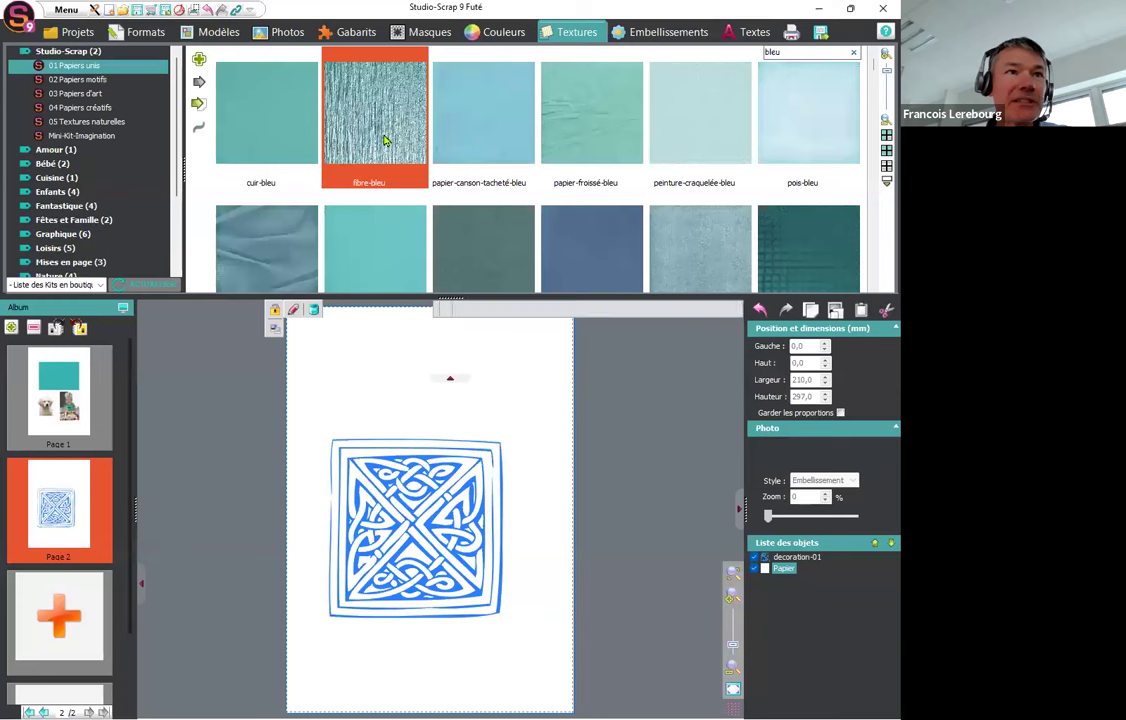
pyautogui.moveTo(383, 138); pyautogui.dragTo(406, 472)
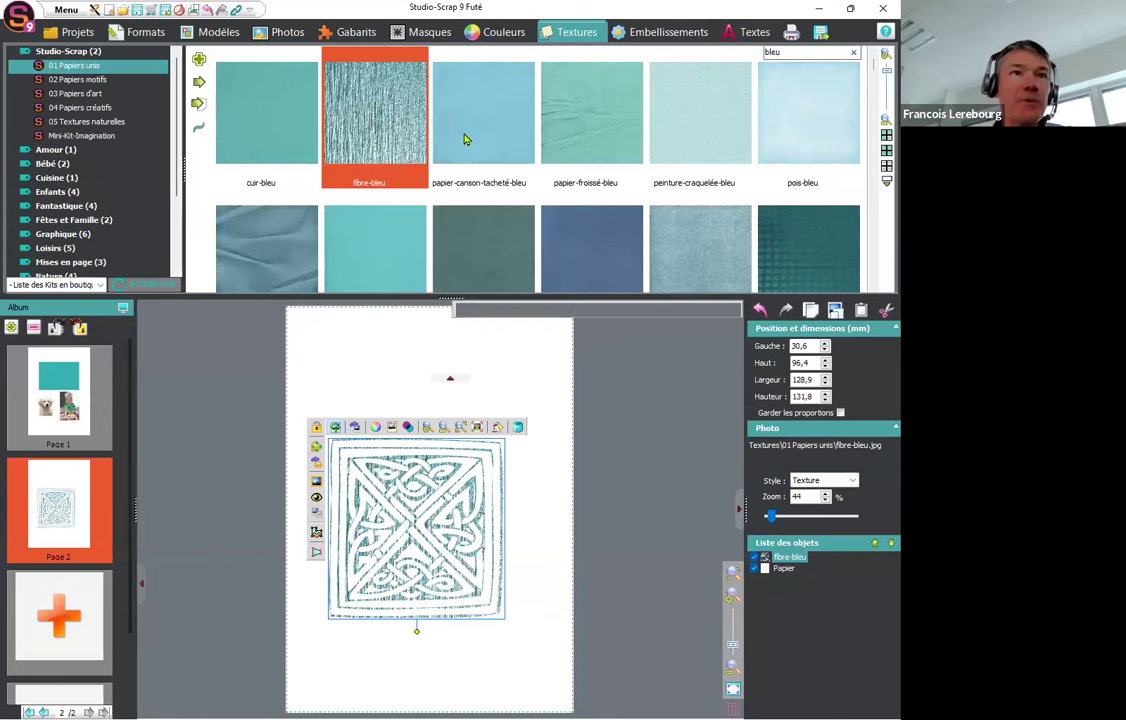
pyautogui.moveTo(493, 124); pyautogui.dragTo(435, 475)
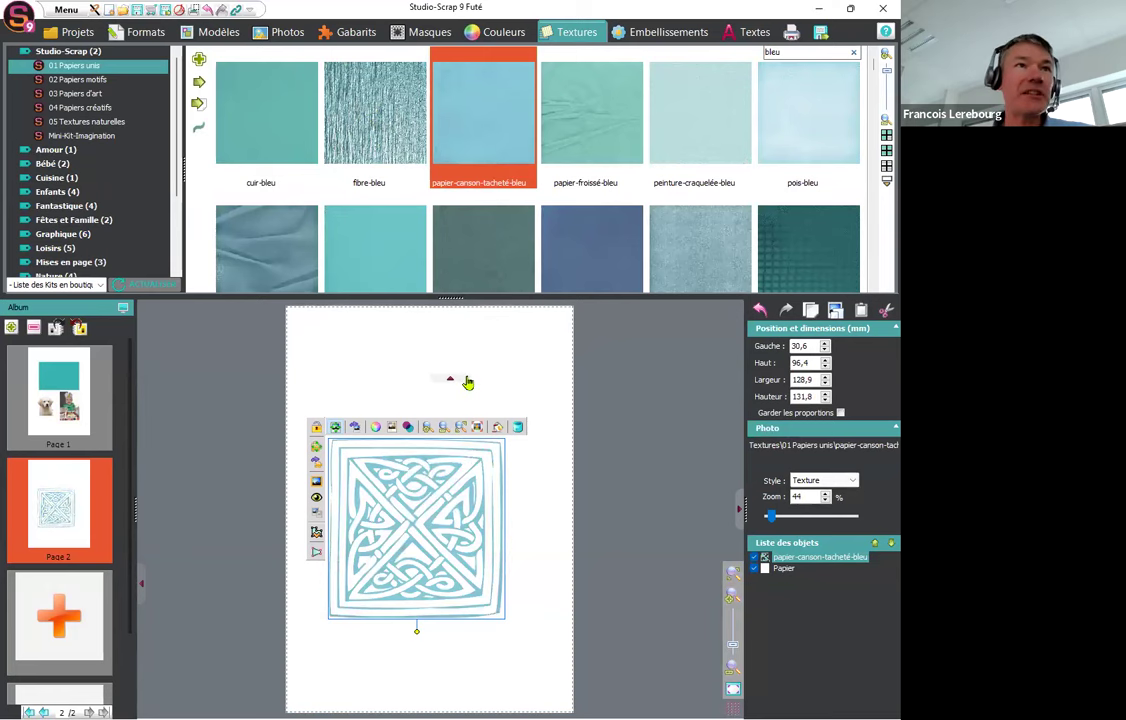
# Change the shape of the textured decoration to the forme-02 template.
pyautogui.click(356, 34)
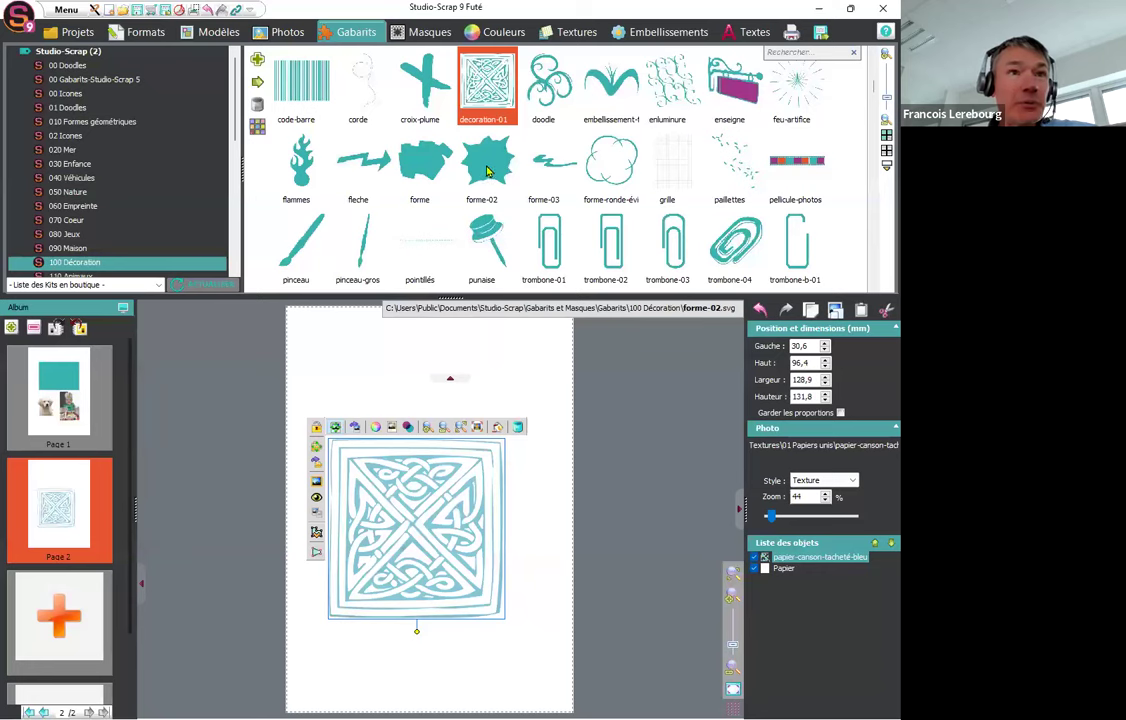
pyautogui.moveTo(491, 167)
pyautogui.moveTo(491, 167); pyautogui.dragTo(398, 500)
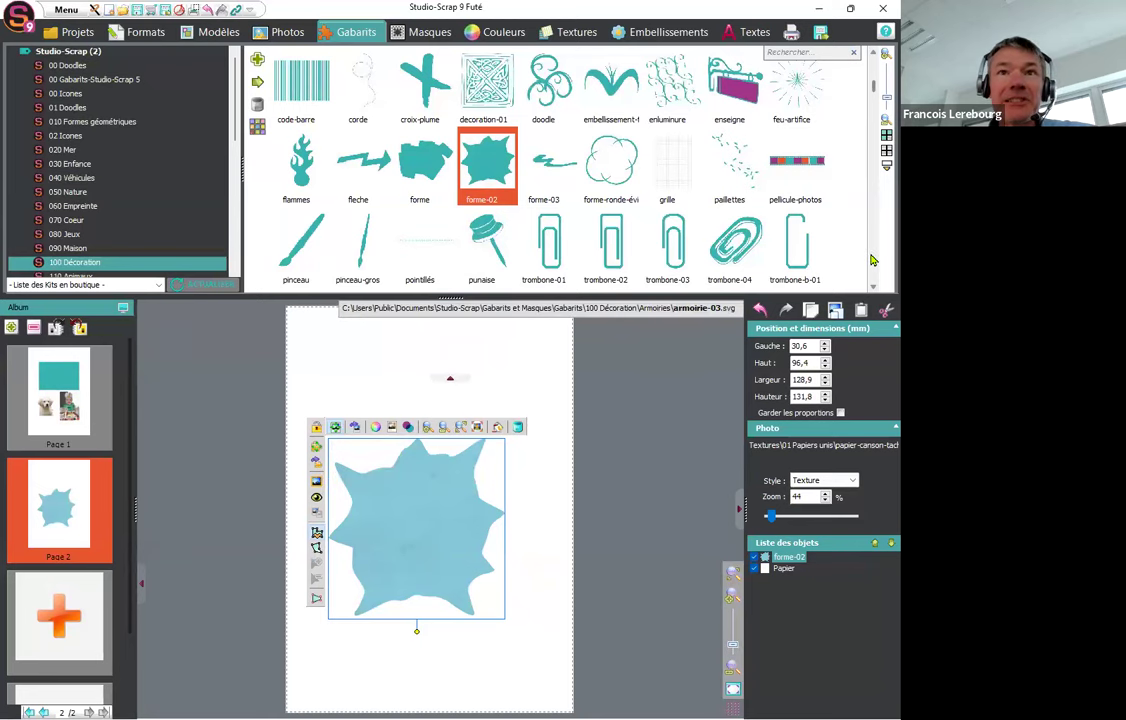
# Replace the textured object's shape with the bouton-04 template and finally with bouton-05.
pyautogui.scroll(-1, 872, 260)
pyautogui.scroll(-1, 872, 260)
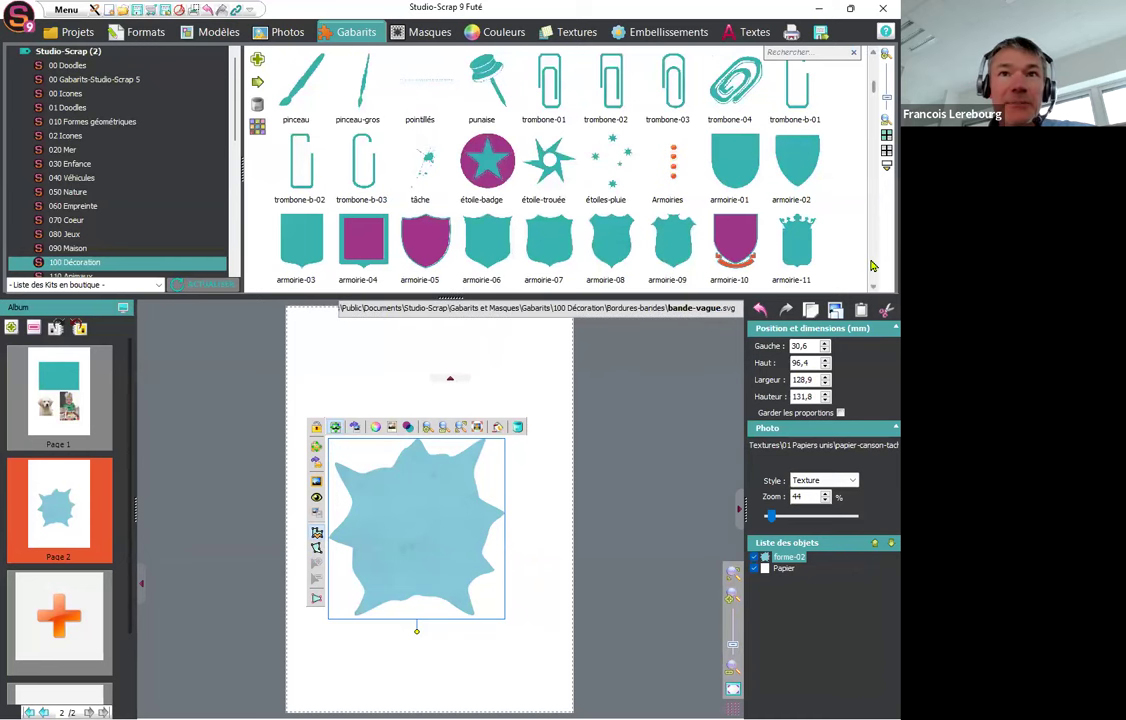
pyautogui.scroll(-1, 872, 265)
pyautogui.scroll(-1, 872, 265)
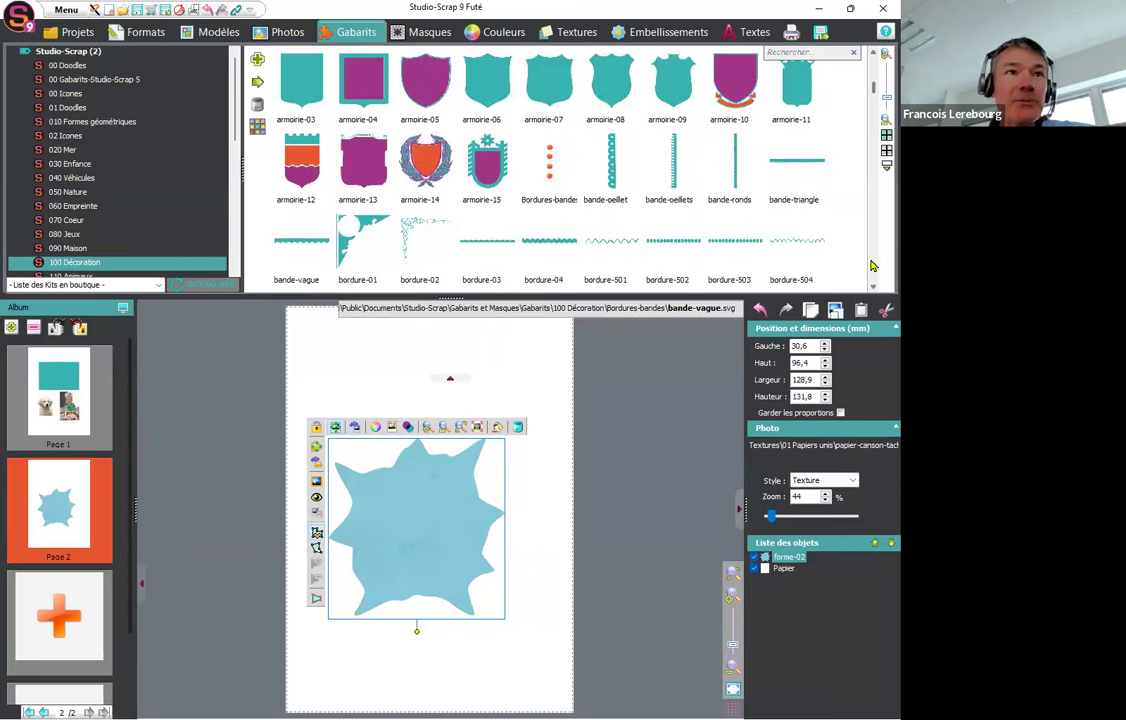
pyautogui.scroll(-1, 872, 265)
pyautogui.scroll(-1, 872, 265)
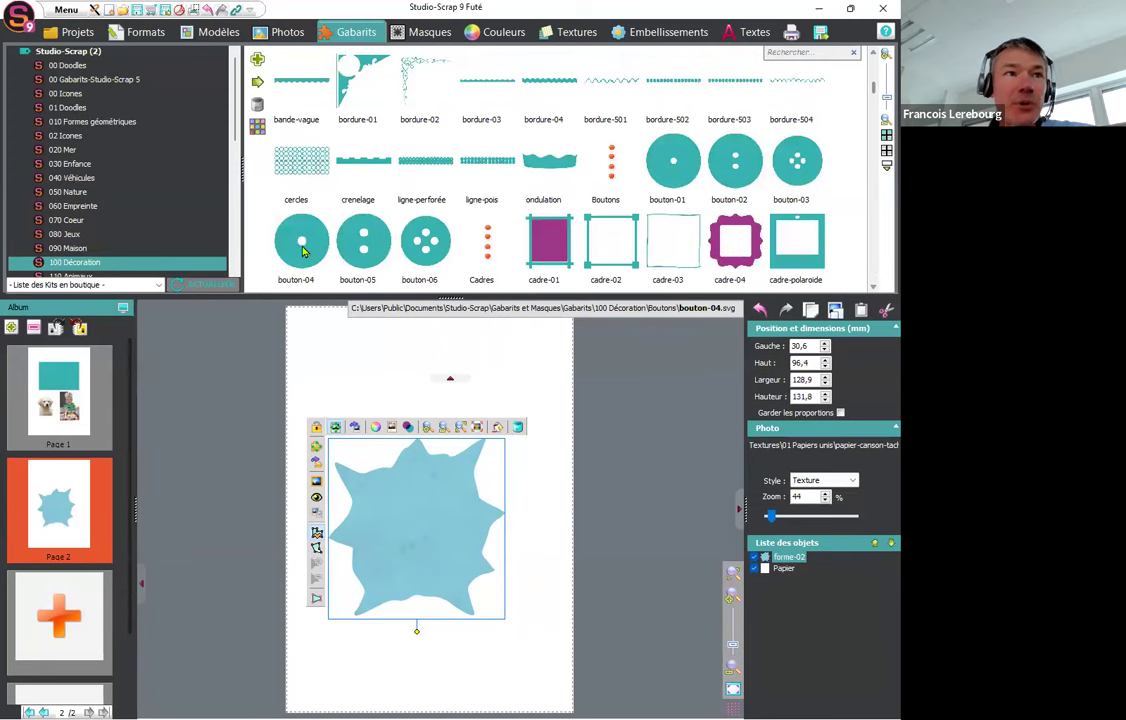
pyautogui.moveTo(322, 324); pyautogui.dragTo(422, 528)
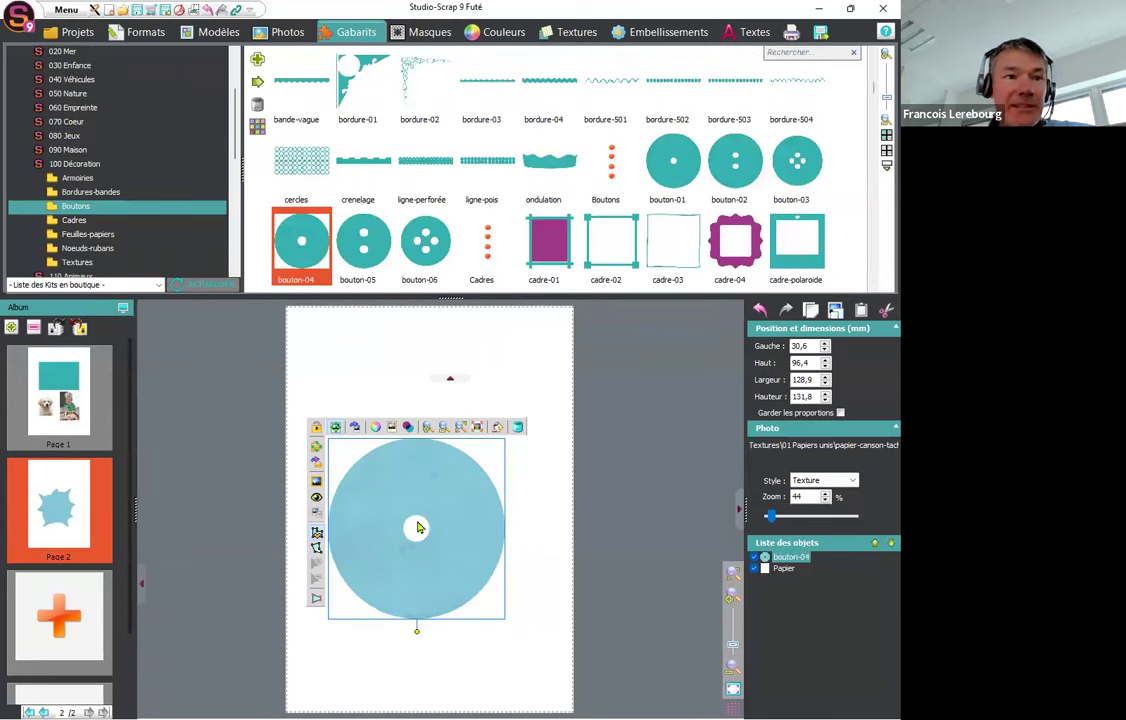
pyautogui.moveTo(338, 240); pyautogui.dragTo(425, 505)
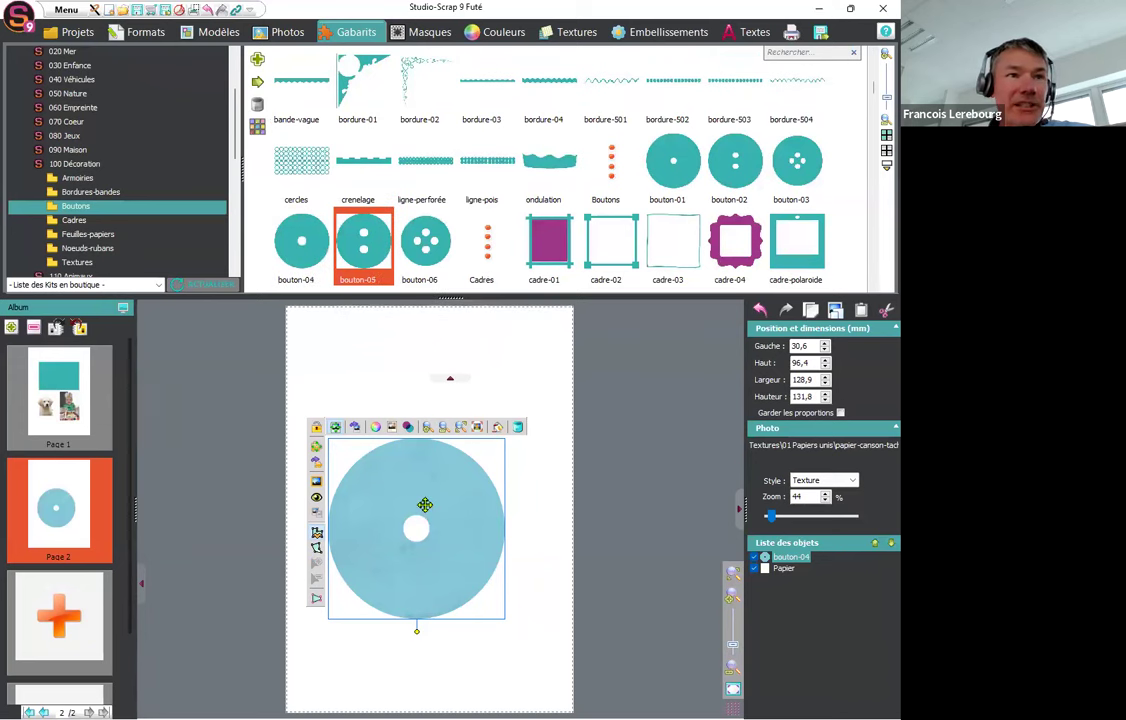
pyautogui.moveTo(362, 302); pyautogui.dragTo(417, 491)
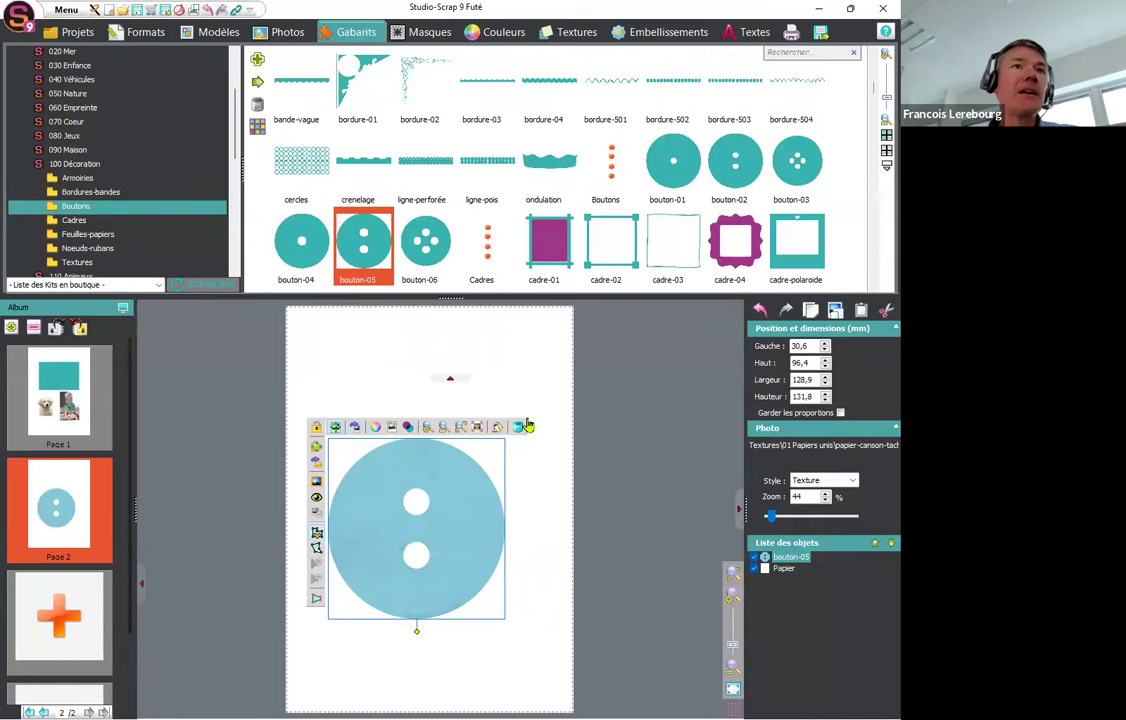
# Add a third page and place the cercle-flou-02 mask on it, enlarged to about 143 by 148 mm.
pyautogui.click(427, 33)
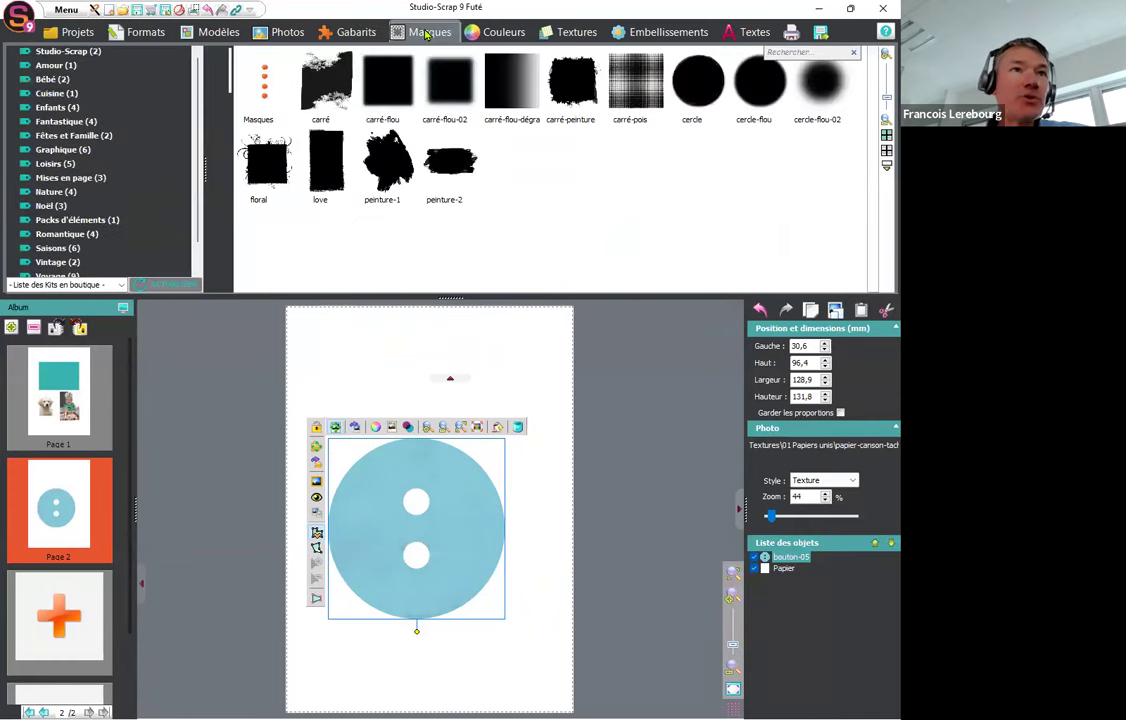
pyautogui.click(45, 612)
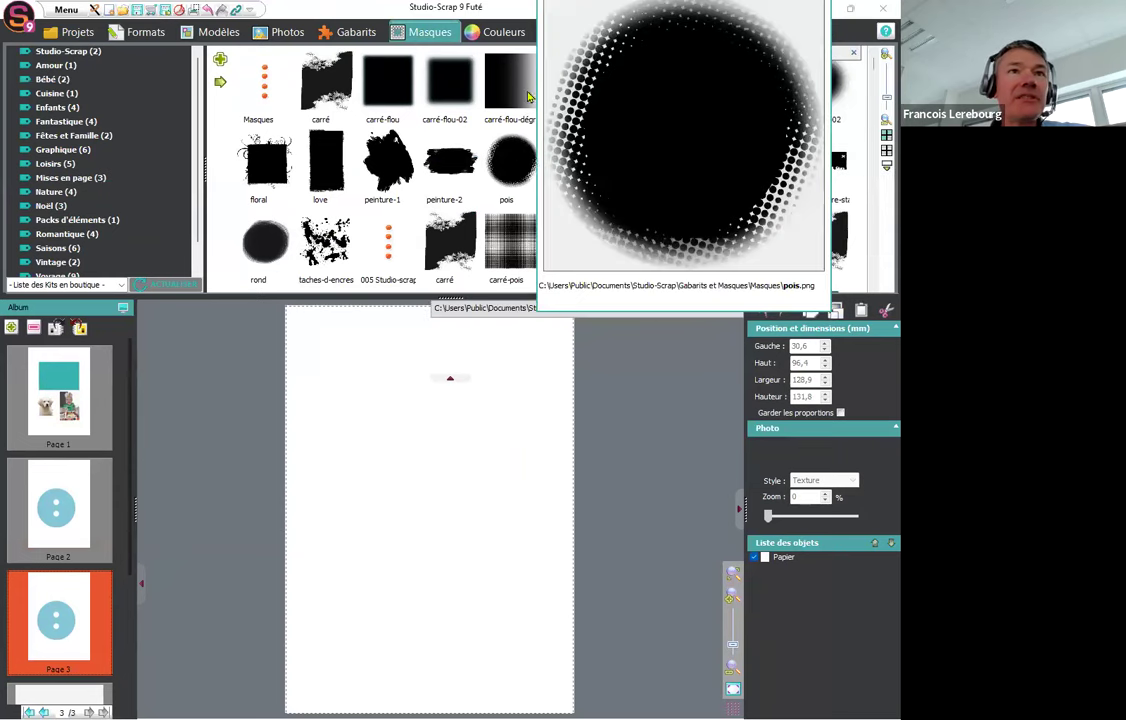
pyautogui.click(824, 90)
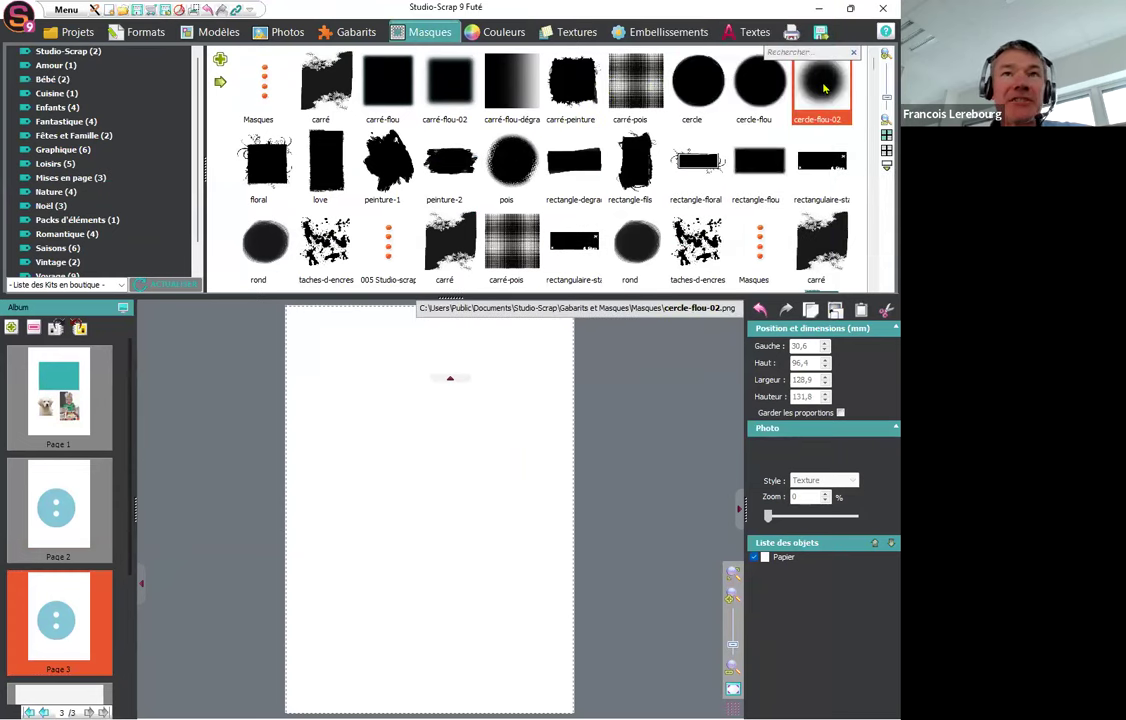
pyautogui.moveTo(824, 88); pyautogui.dragTo(407, 533)
pyautogui.moveTo(465, 598); pyautogui.dragTo(548, 679)
pyautogui.moveTo(436, 536); pyautogui.dragTo(432, 499)
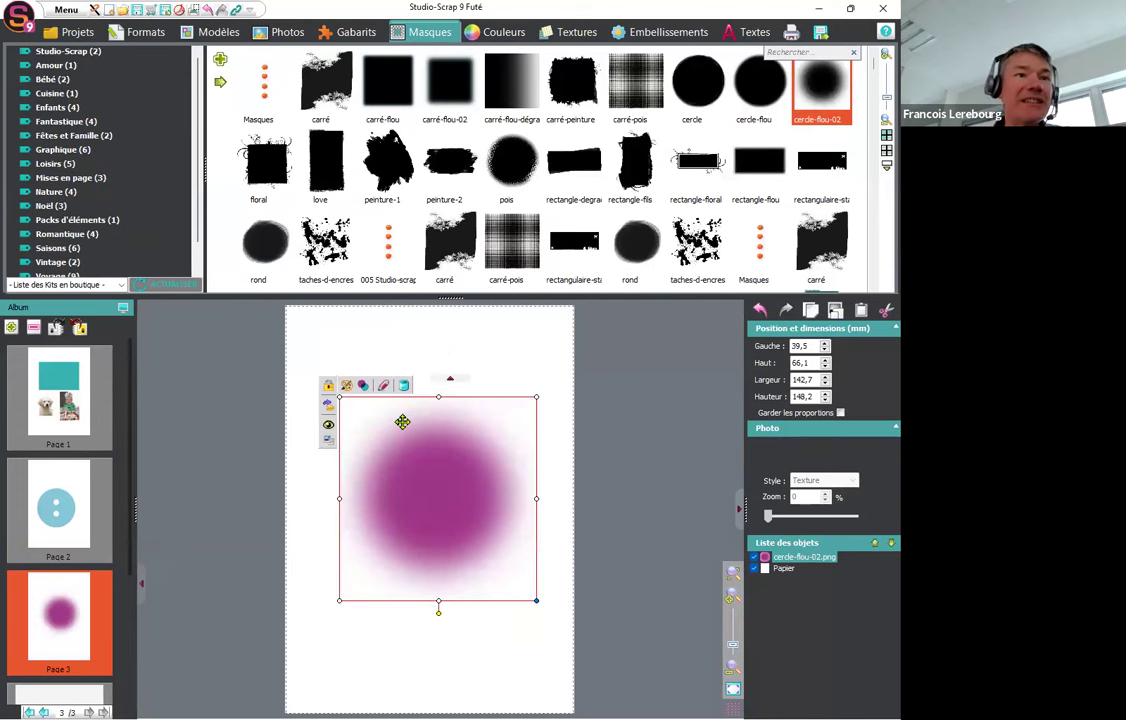
# Fill the blurred circle mask with the photo cardinal-7373562 from the photos-demos folder and deselect it.
pyautogui.click(284, 33)
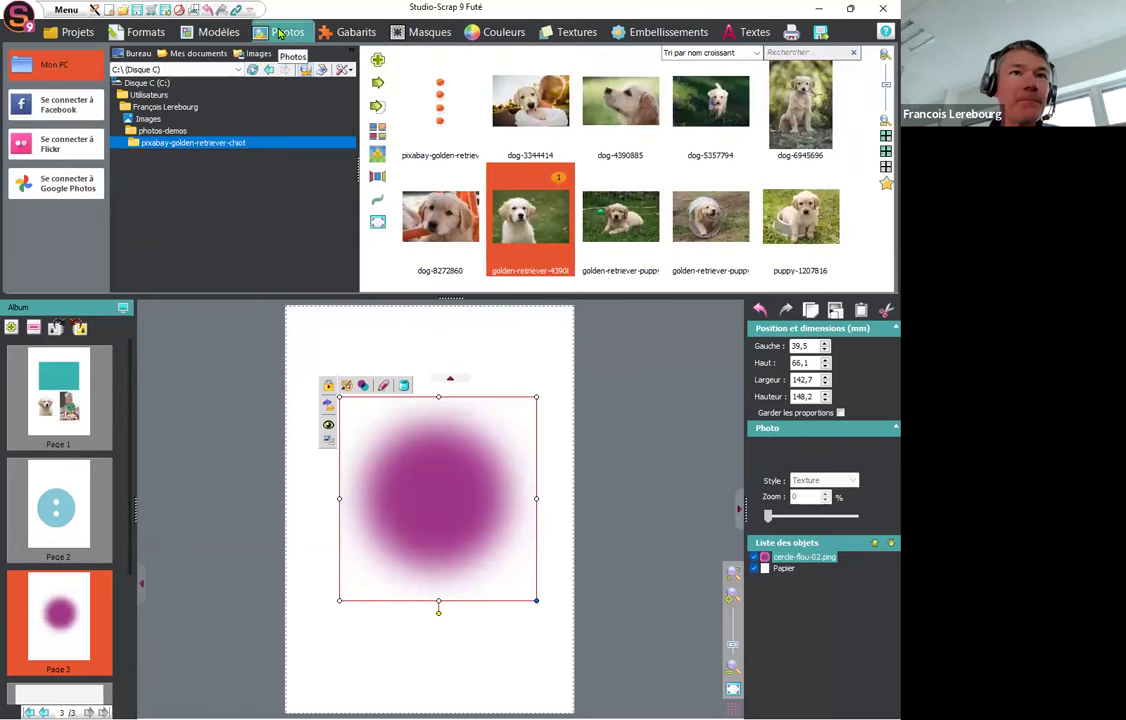
pyautogui.click(163, 131)
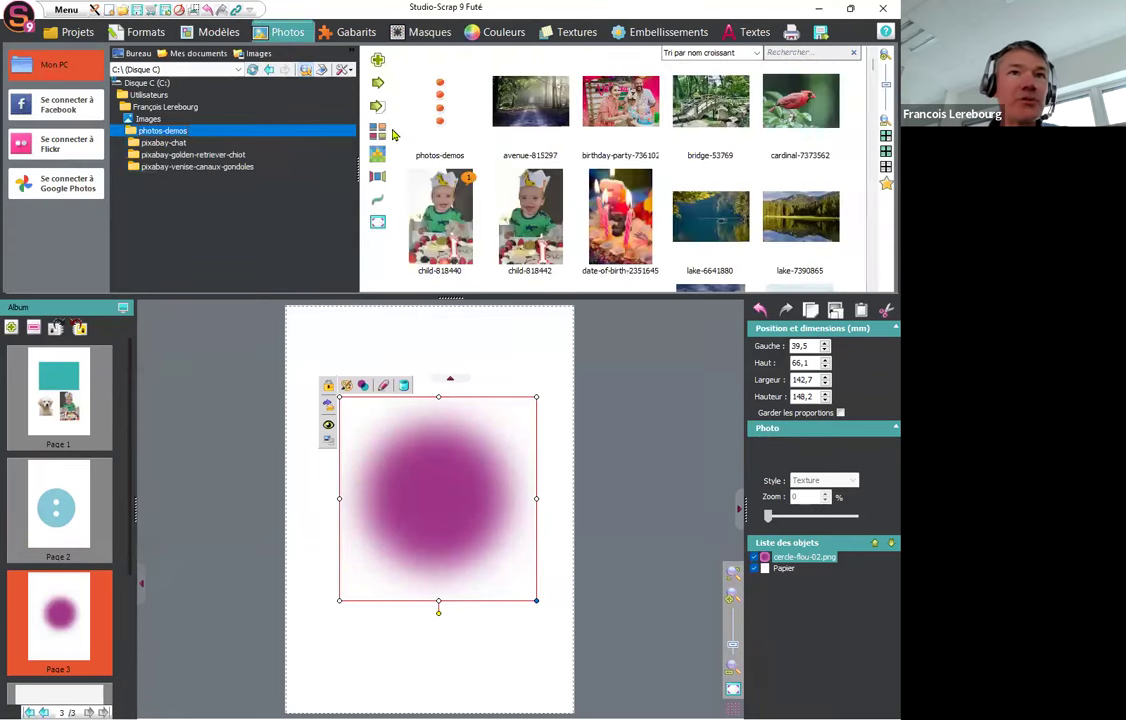
pyautogui.click(796, 103)
pyautogui.moveTo(796, 103); pyautogui.dragTo(427, 503)
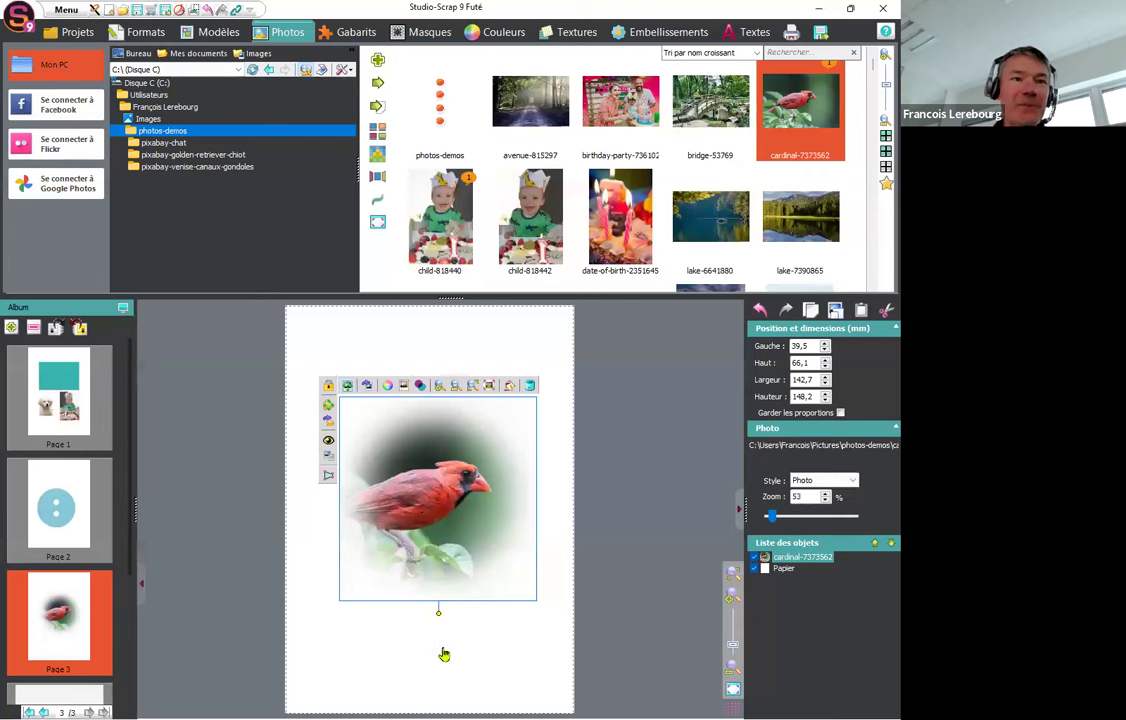
pyautogui.click(474, 646)
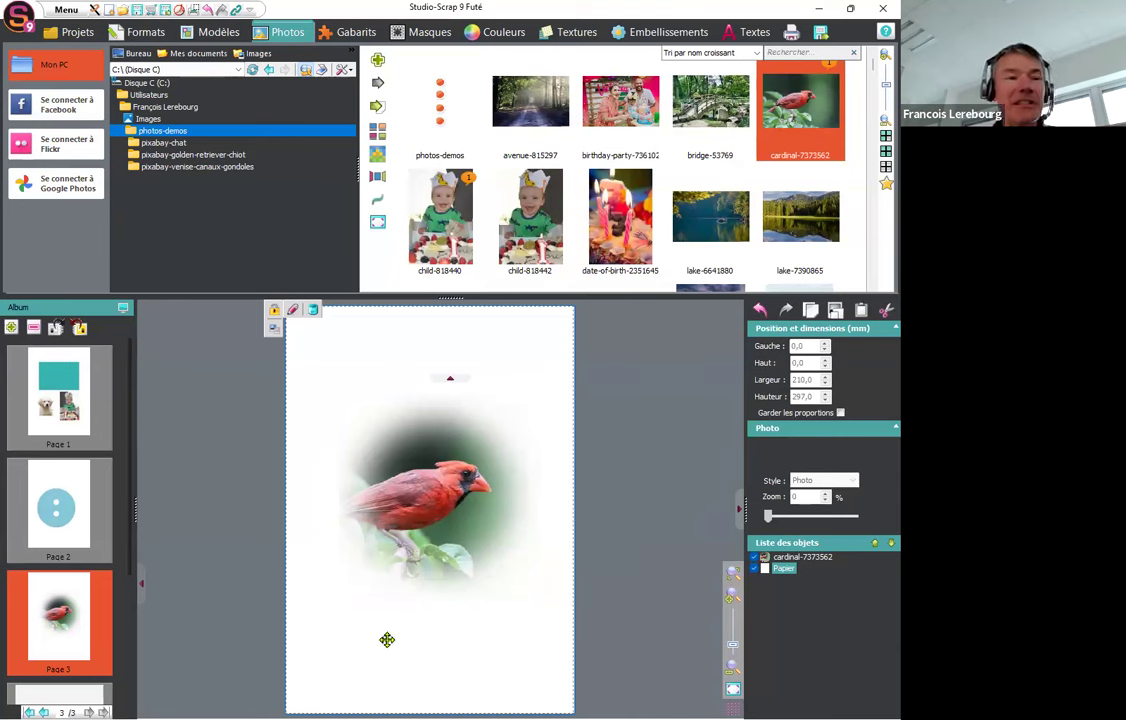
# Reframe the cardinal photo inside its blurred mask at 56 % zoom and flatten the masked object to about 93 mm high.
pyautogui.click(422, 507)
pyautogui.moveTo(421, 499); pyautogui.dragTo(463, 476)
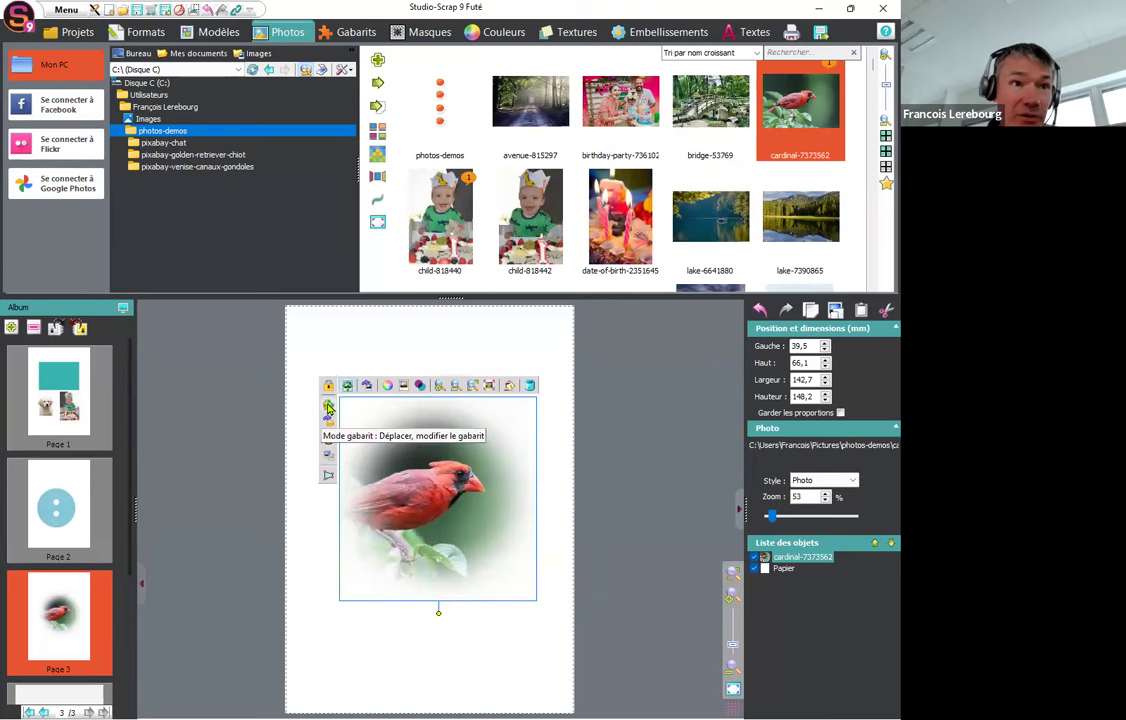
pyautogui.click(438, 391)
pyautogui.click(438, 391)
pyautogui.click(438, 391)
pyautogui.click(438, 391)
pyautogui.click(438, 391)
pyautogui.moveTo(422, 492); pyautogui.dragTo(433, 522)
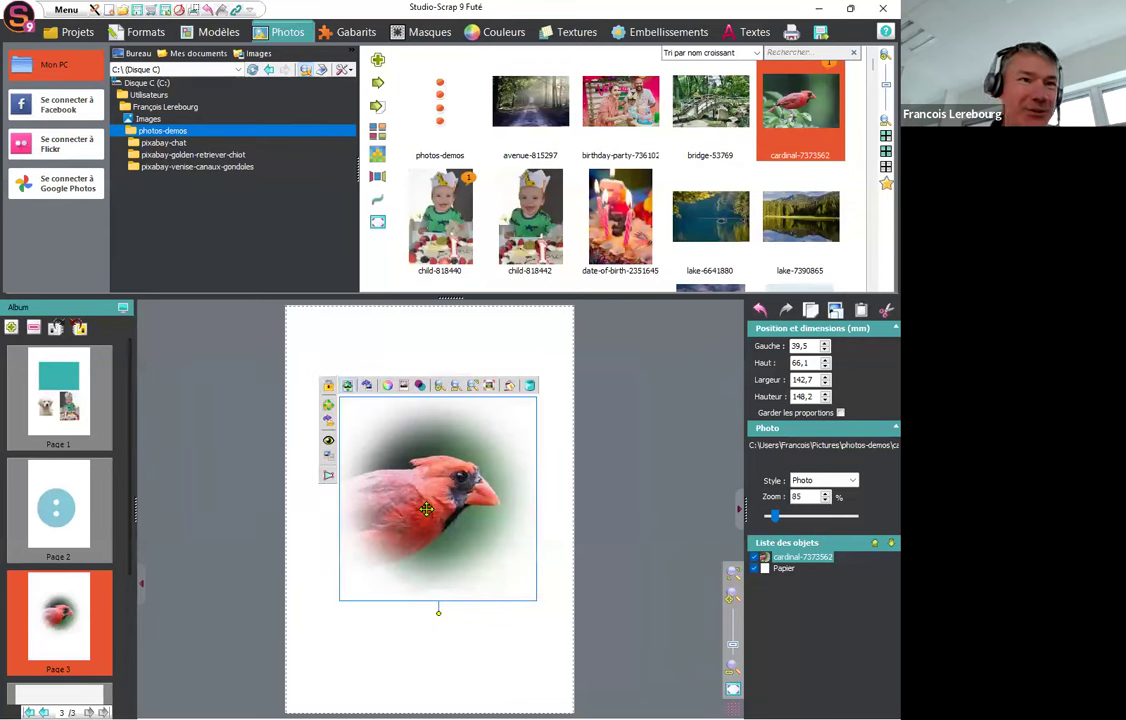
pyautogui.click(455, 388)
pyautogui.click(455, 388)
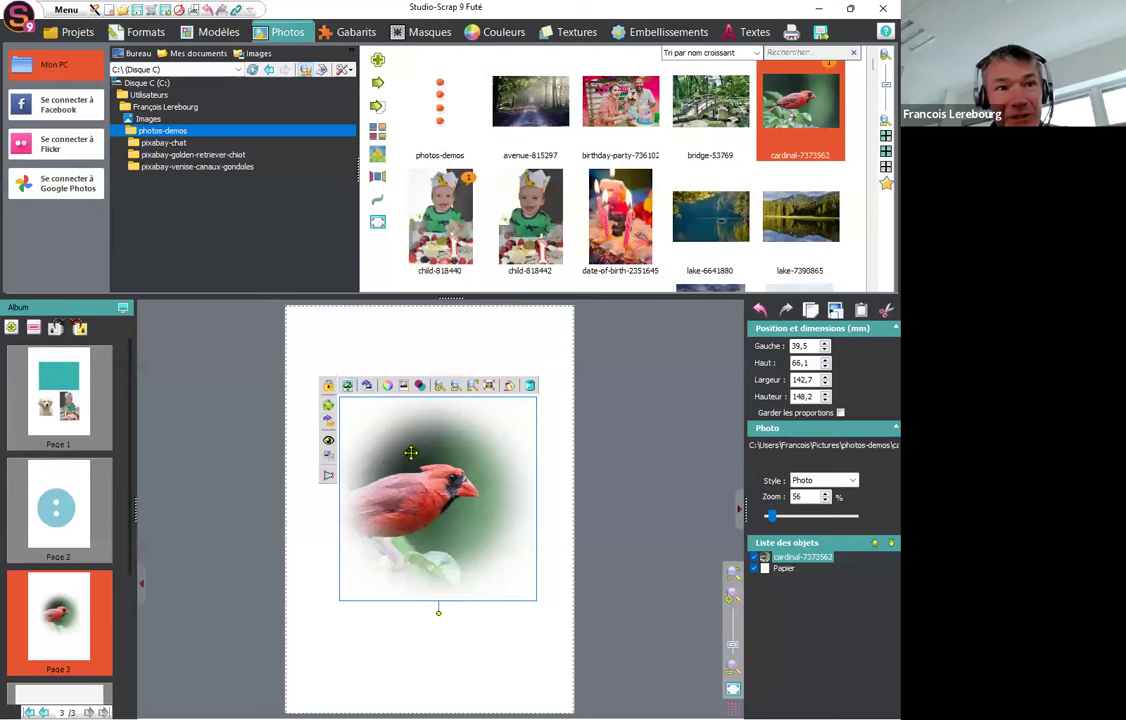
pyautogui.click(330, 410)
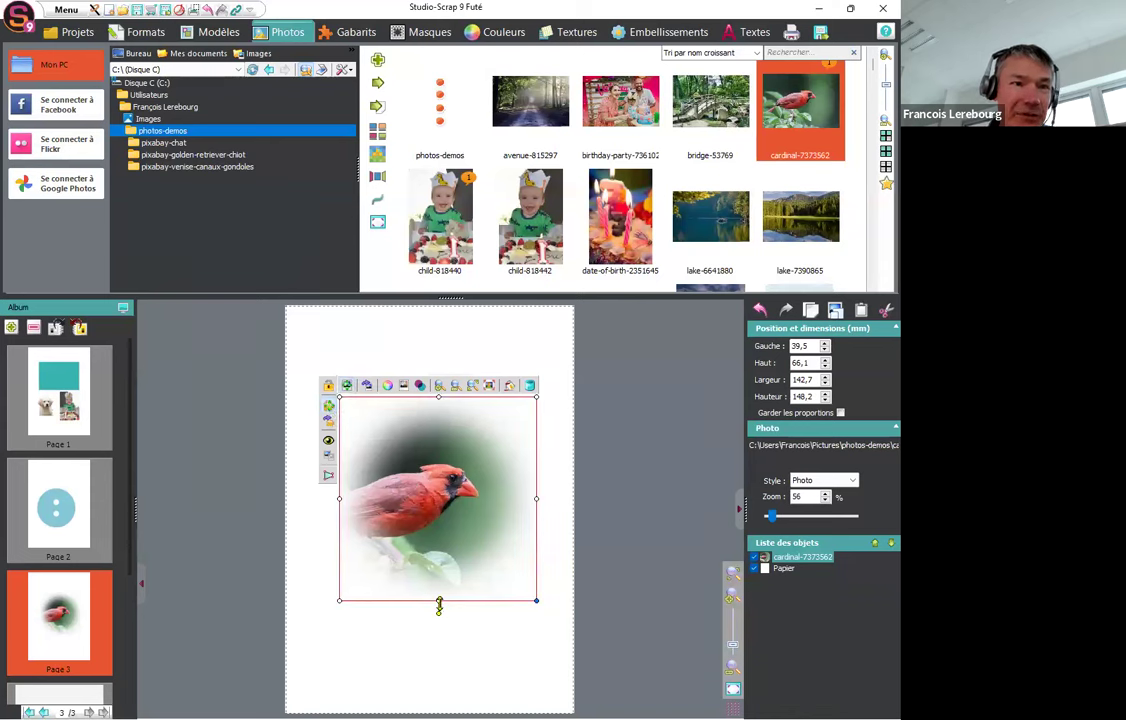
pyautogui.moveTo(438, 598); pyautogui.dragTo(436, 526)
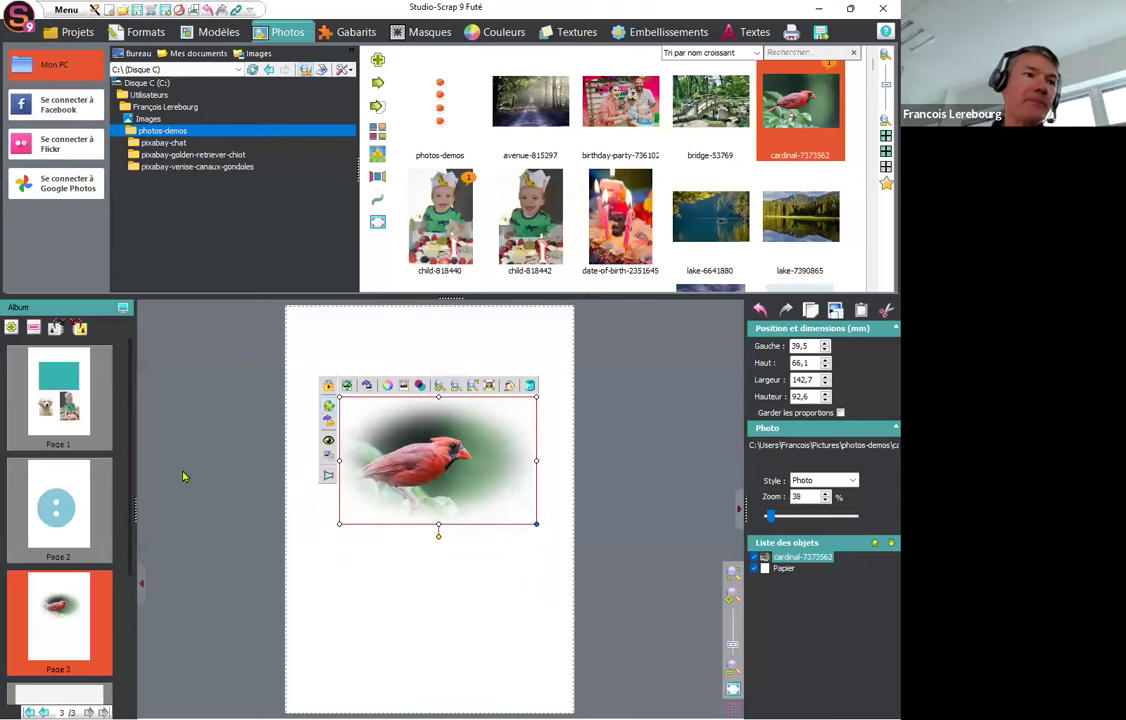
# Delete the masked cardinal photo and place the bouton-04 template on the page, stretched to about 129 by 86 mm.
pyautogui.click(531, 386)
pyautogui.click(348, 32)
pyautogui.moveTo(306, 262); pyautogui.dragTo(402, 453)
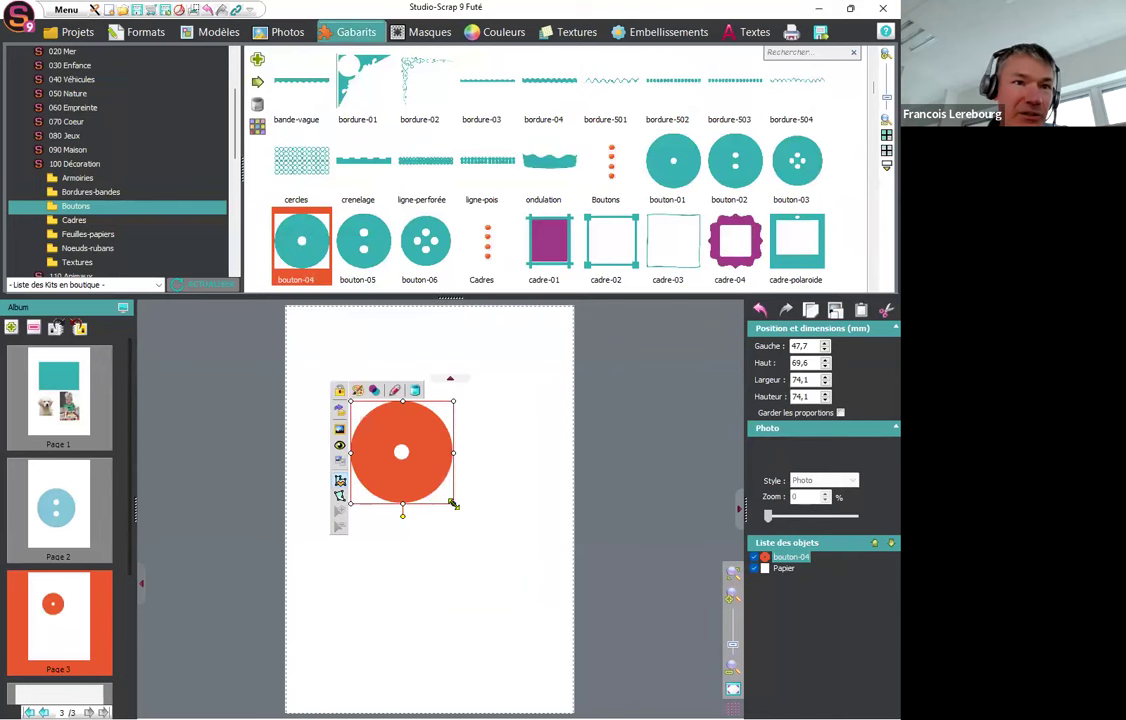
pyautogui.moveTo(453, 504); pyautogui.dragTo(529, 579)
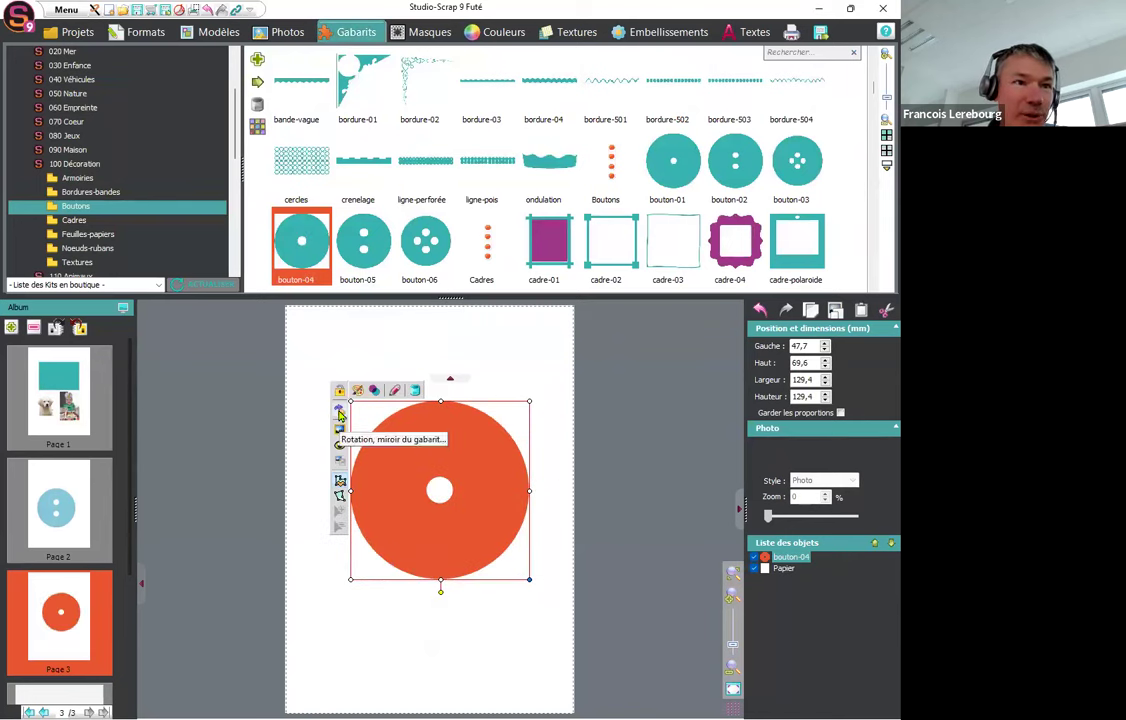
pyautogui.moveTo(440, 583); pyautogui.dragTo(440, 518)
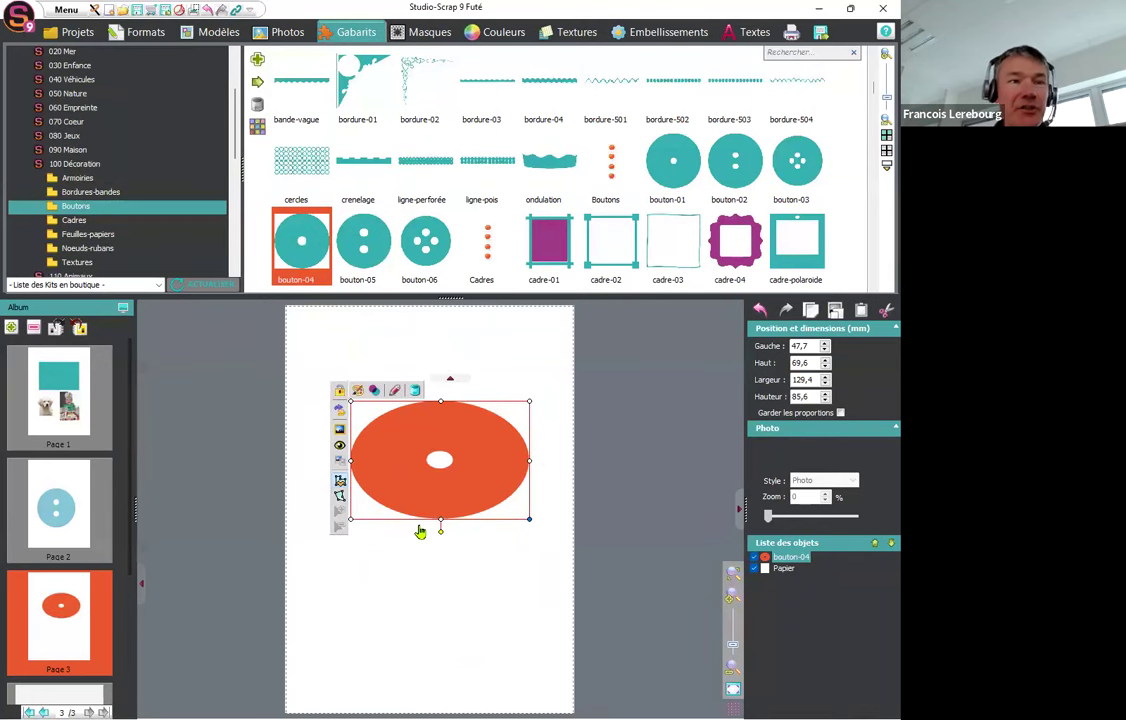
# Apply the cercle-flou-02 mask to the oval button shape and reduce its height to about 84 mm.
pyautogui.click(429, 31)
pyautogui.moveTo(820, 88); pyautogui.dragTo(442, 436)
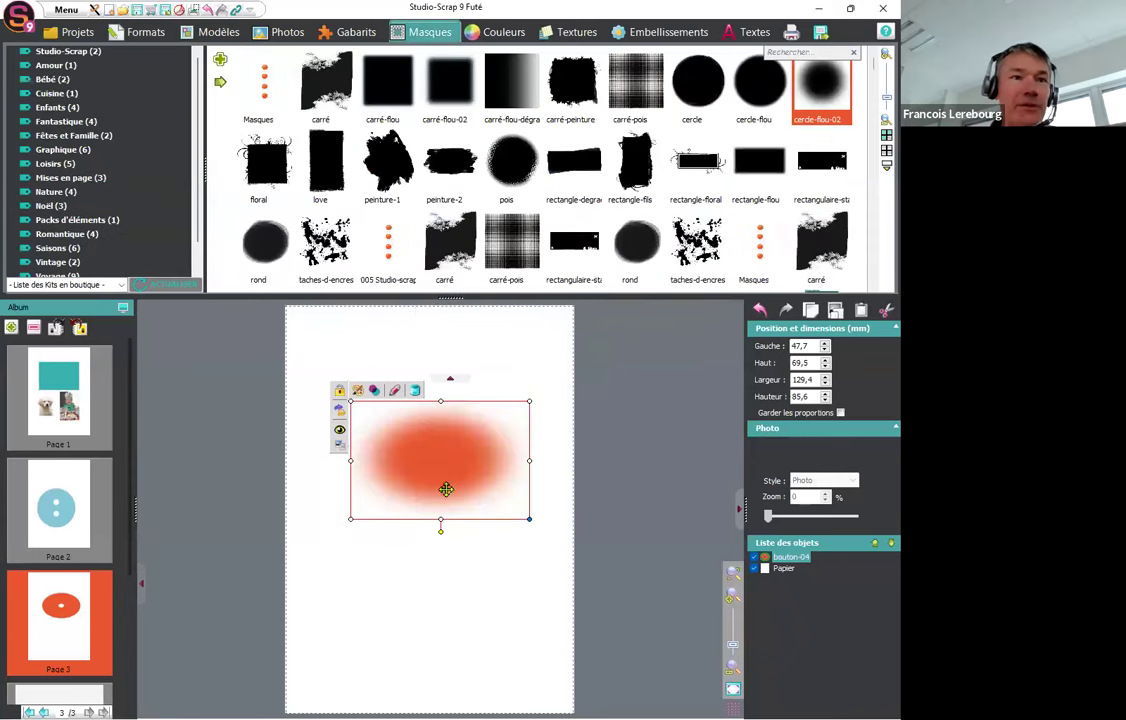
pyautogui.moveTo(440, 521)
pyautogui.mouseDown()
pyautogui.moveTo(447, 677)
pyautogui.moveTo(438, 480)
pyautogui.moveTo(439, 517)
pyautogui.mouseUp()
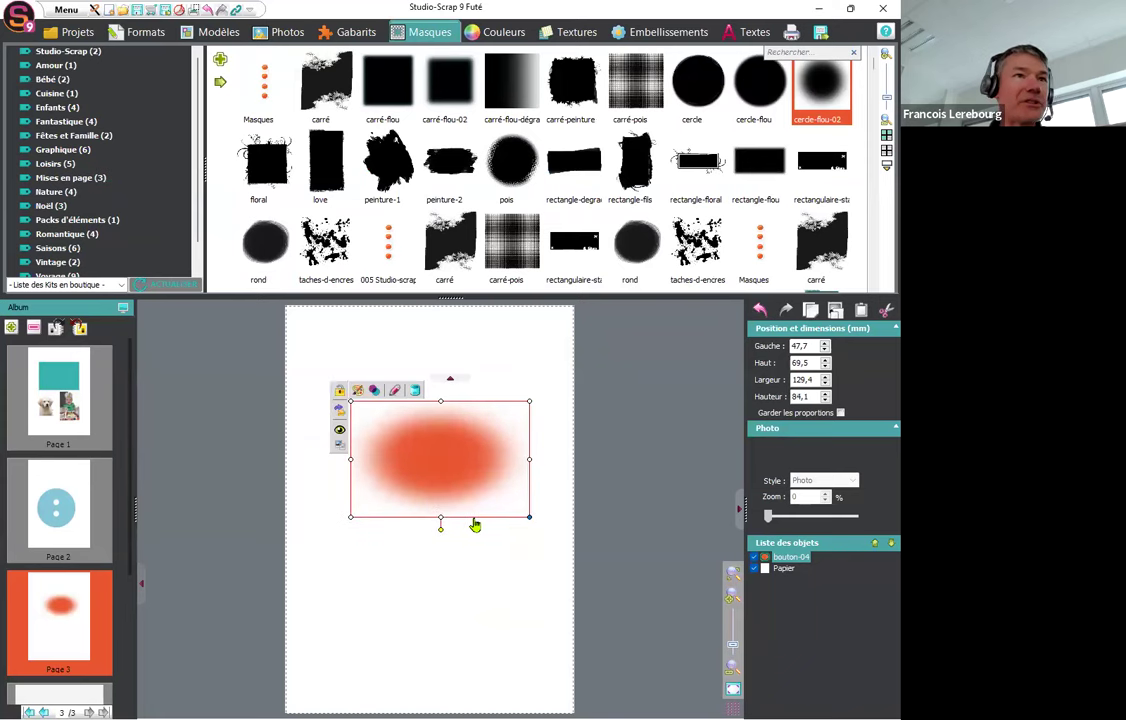
# Fill the blurred oval with the photo cardinal-7373562 and deselect it.
pyautogui.click(285, 33)
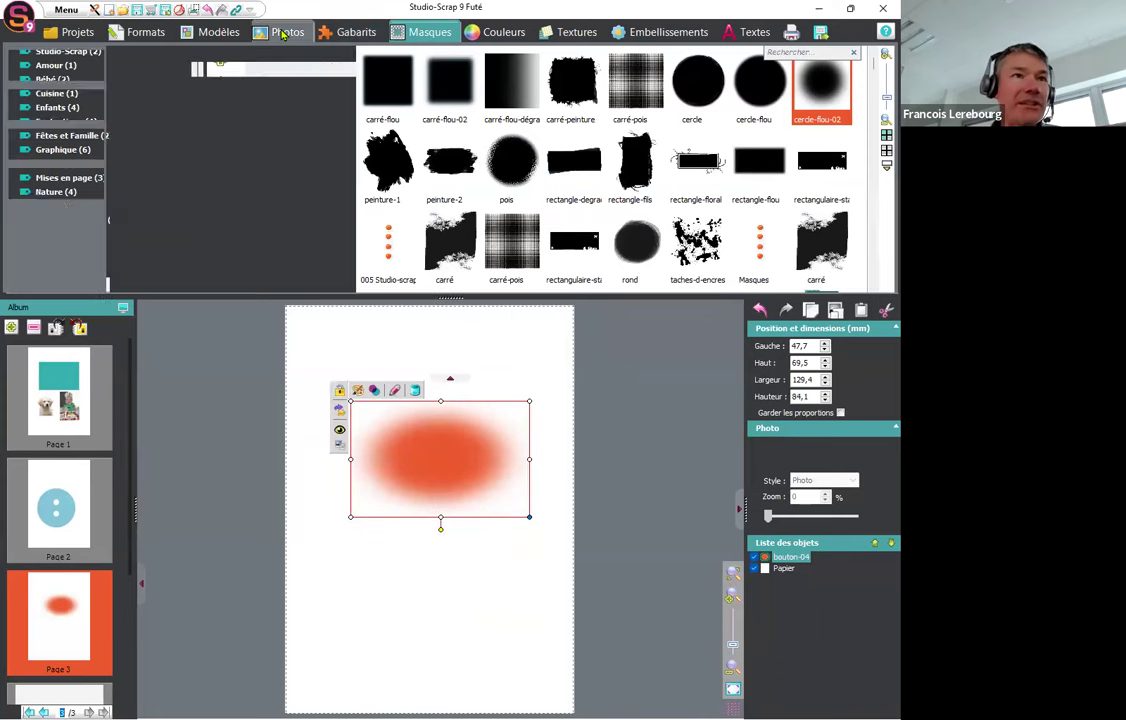
pyautogui.moveTo(790, 133); pyautogui.dragTo(454, 460)
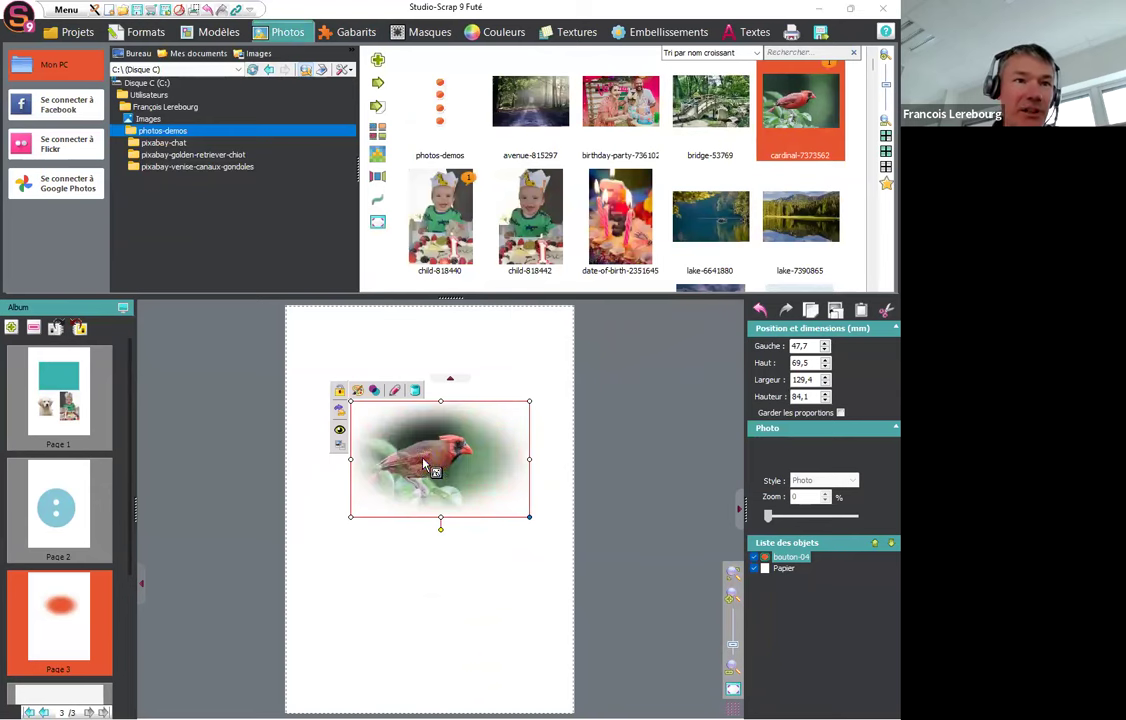
pyautogui.click(484, 590)
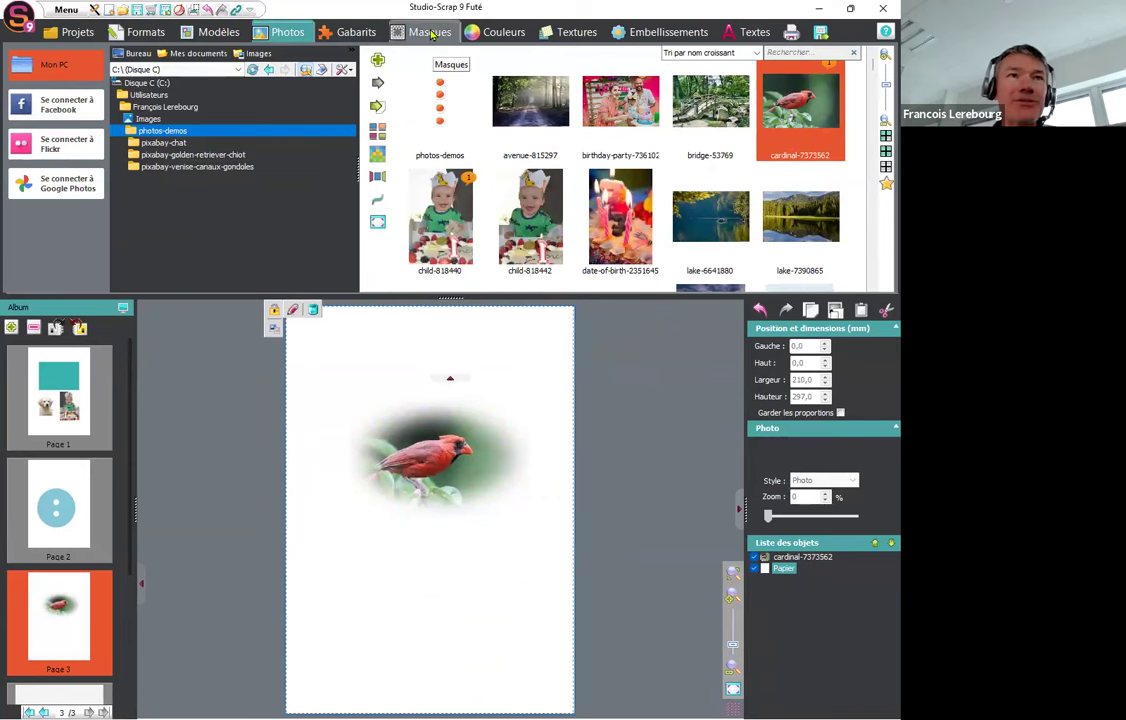
# Search the textures for "vert" and apply papier-carton-vert as the background of the current page only.
pyautogui.click(564, 34)
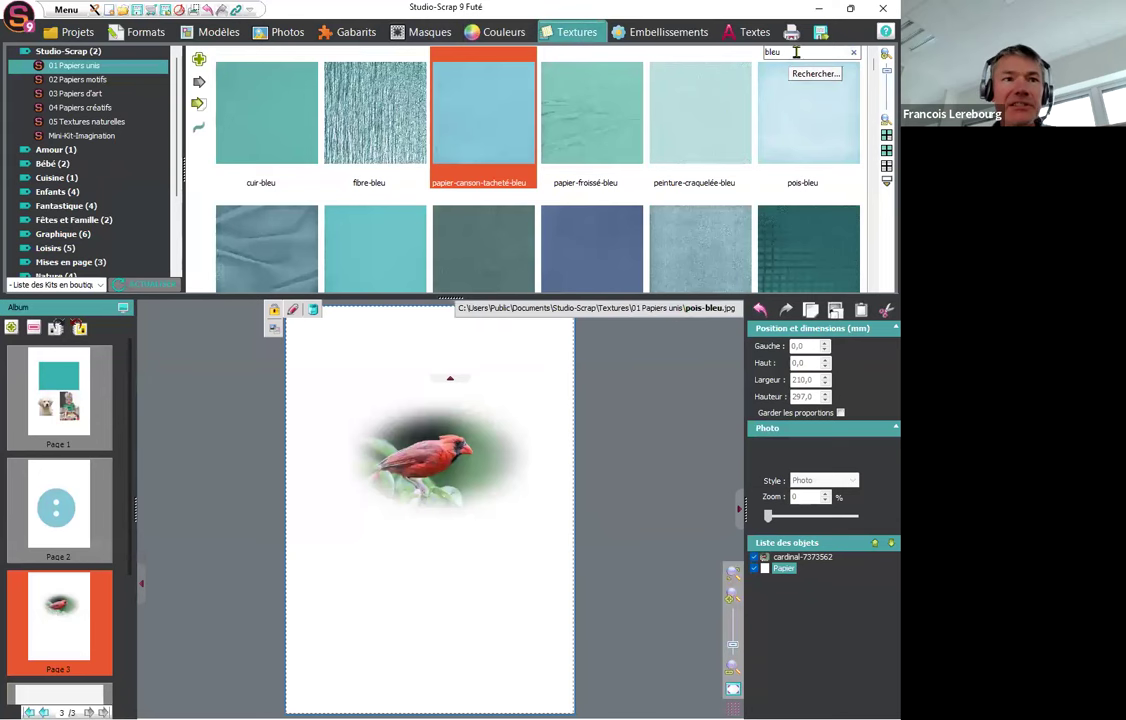
pyautogui.moveTo(786, 53); pyautogui.dragTo(759, 53)
pyautogui.write('ve')
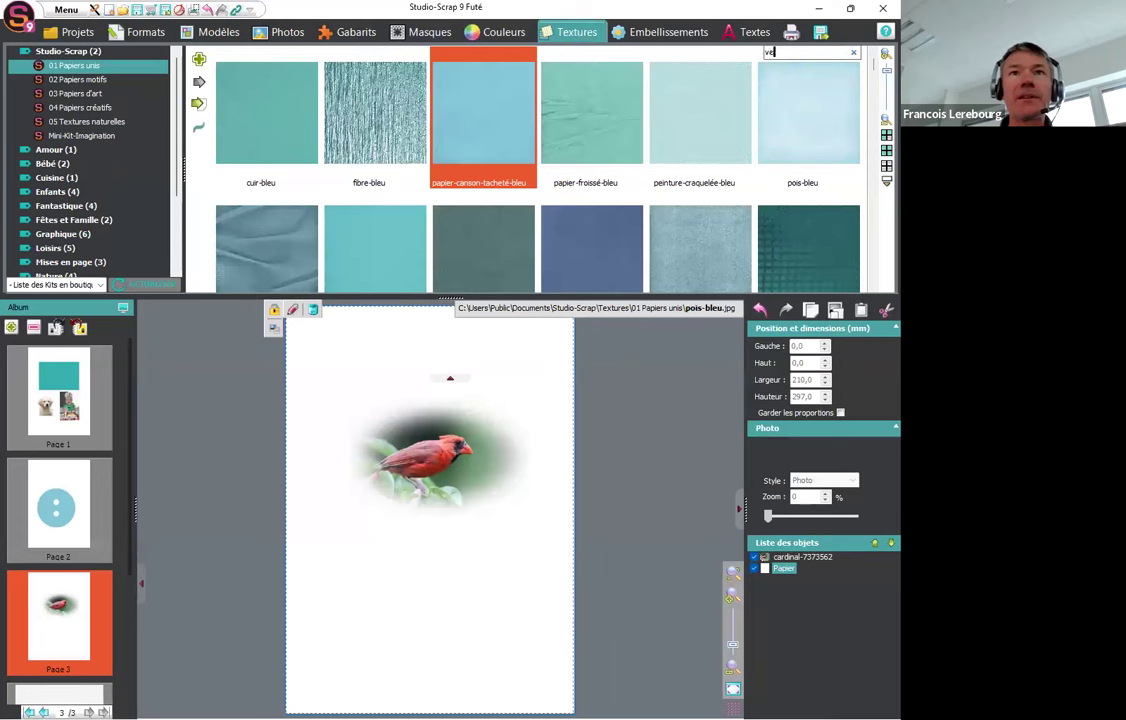
pyautogui.write('rt')
pyautogui.press('Return')
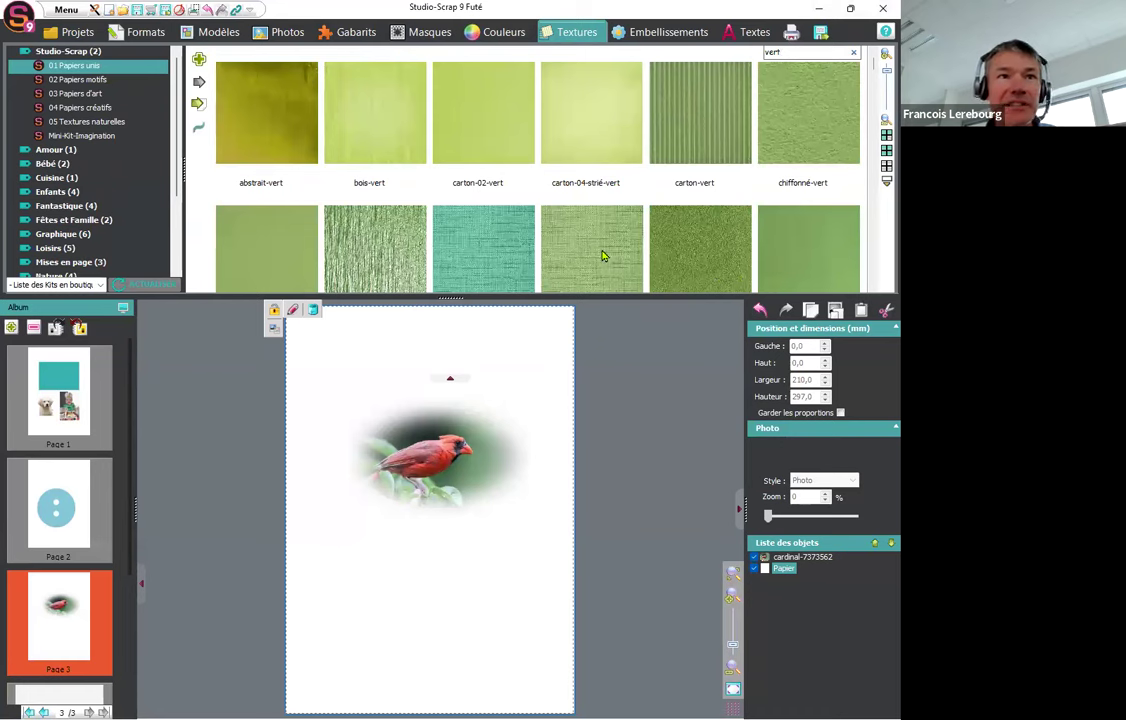
pyautogui.click(812, 256)
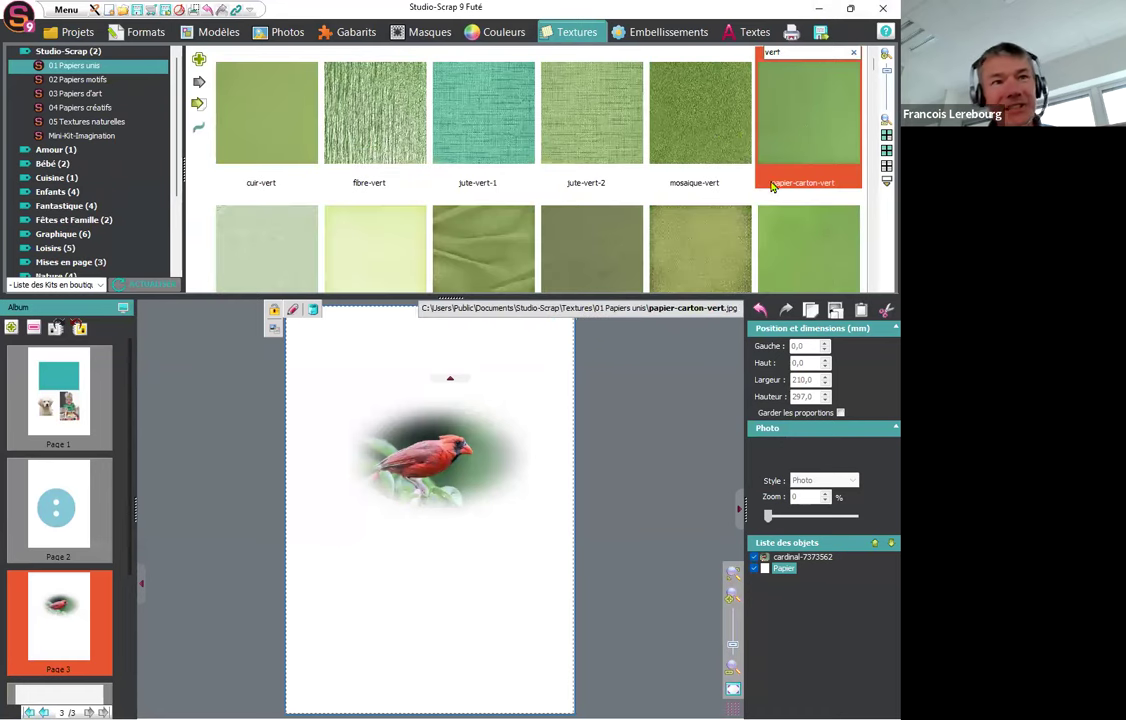
pyautogui.click(200, 104)
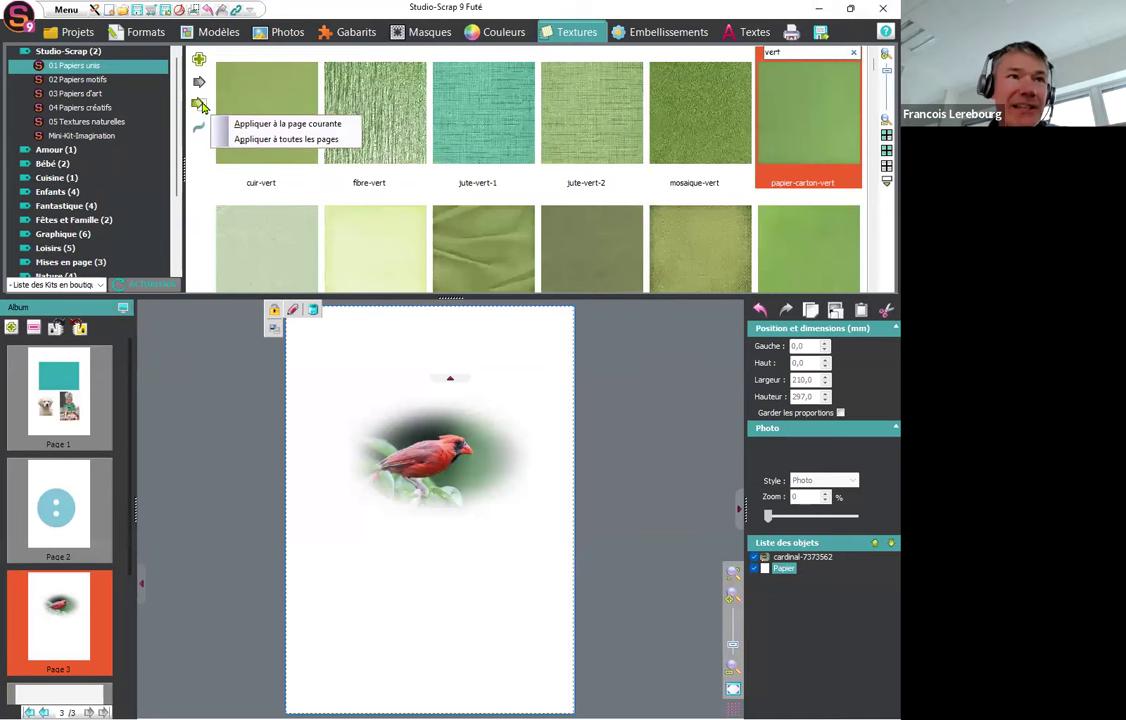
pyautogui.click(258, 124)
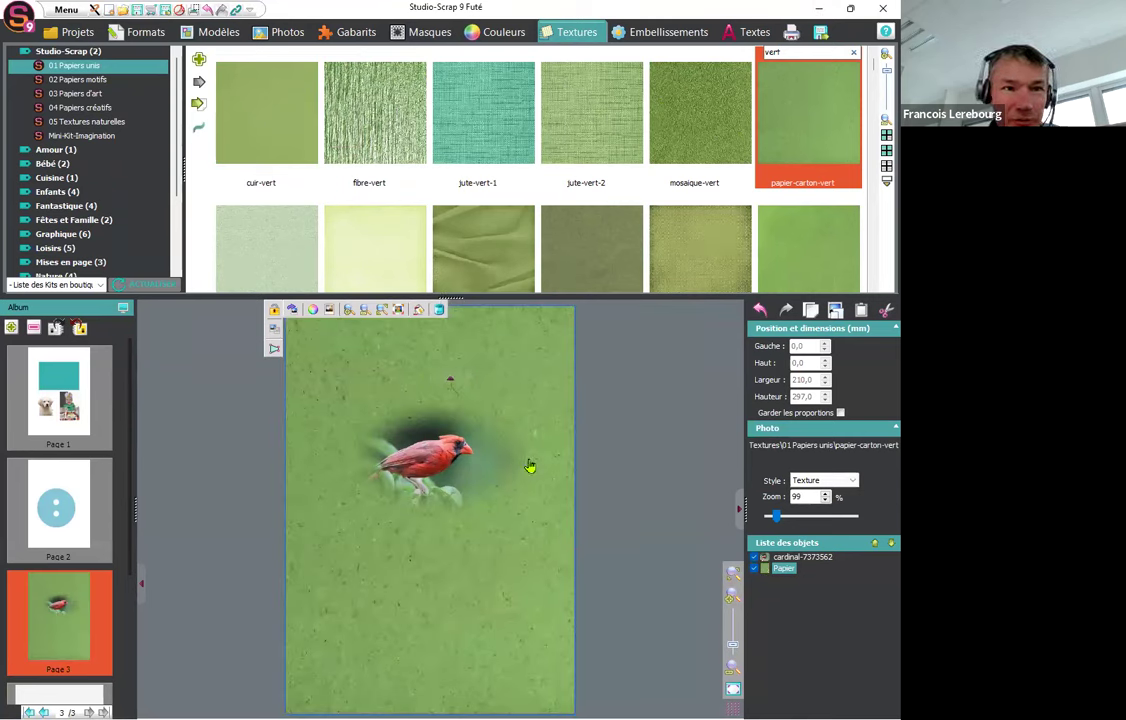
# Move the masked cardinal photo lower on the green page, to about 75 mm from the left and 165 mm from the top.
pyautogui.click(418, 459)
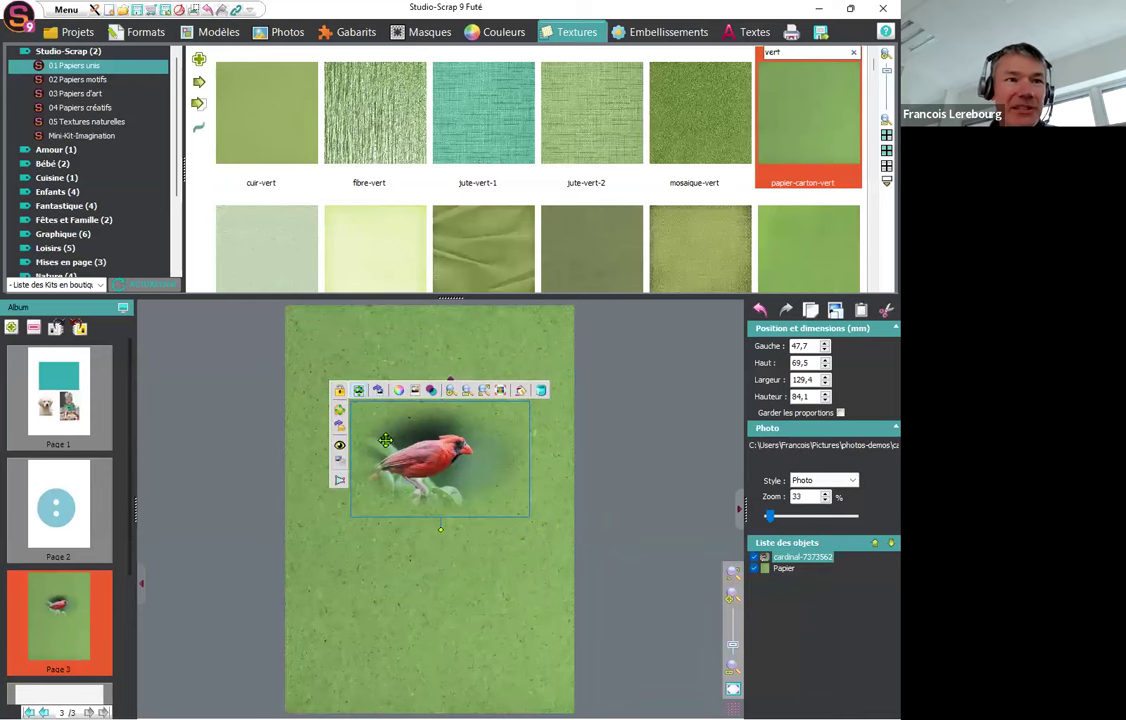
pyautogui.moveTo(435, 462); pyautogui.dragTo(472, 585)
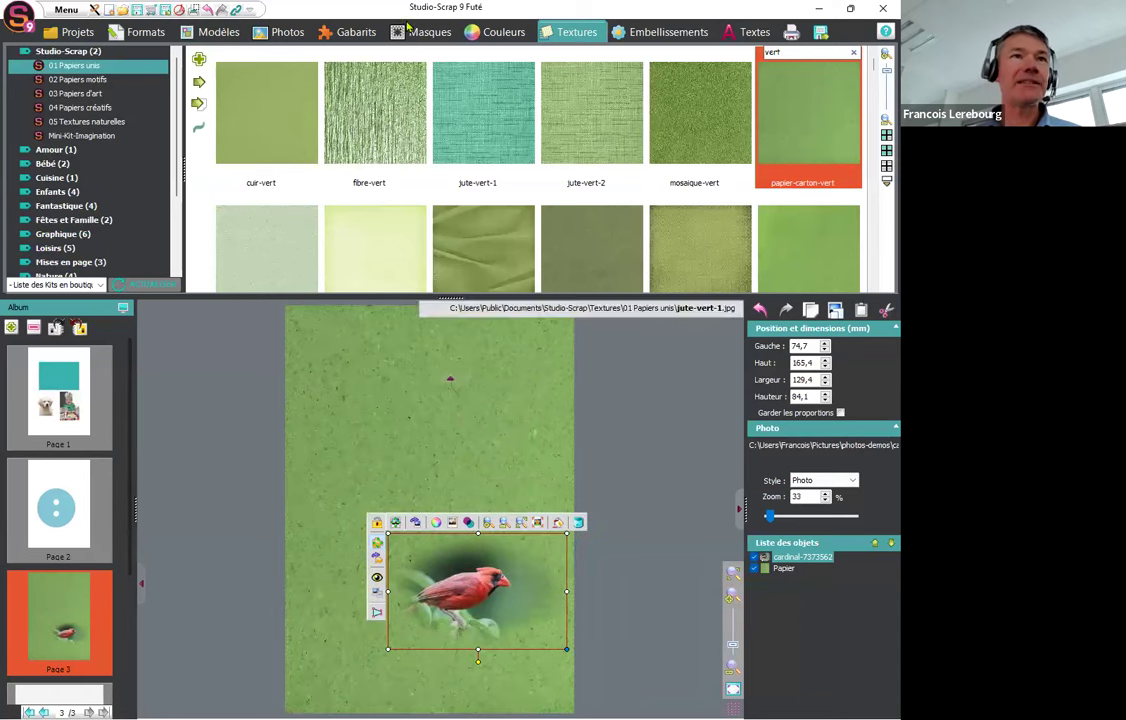
# Fill the large turquoise rectangle on page 1 with a plain pink colour.
pyautogui.click(492, 34)
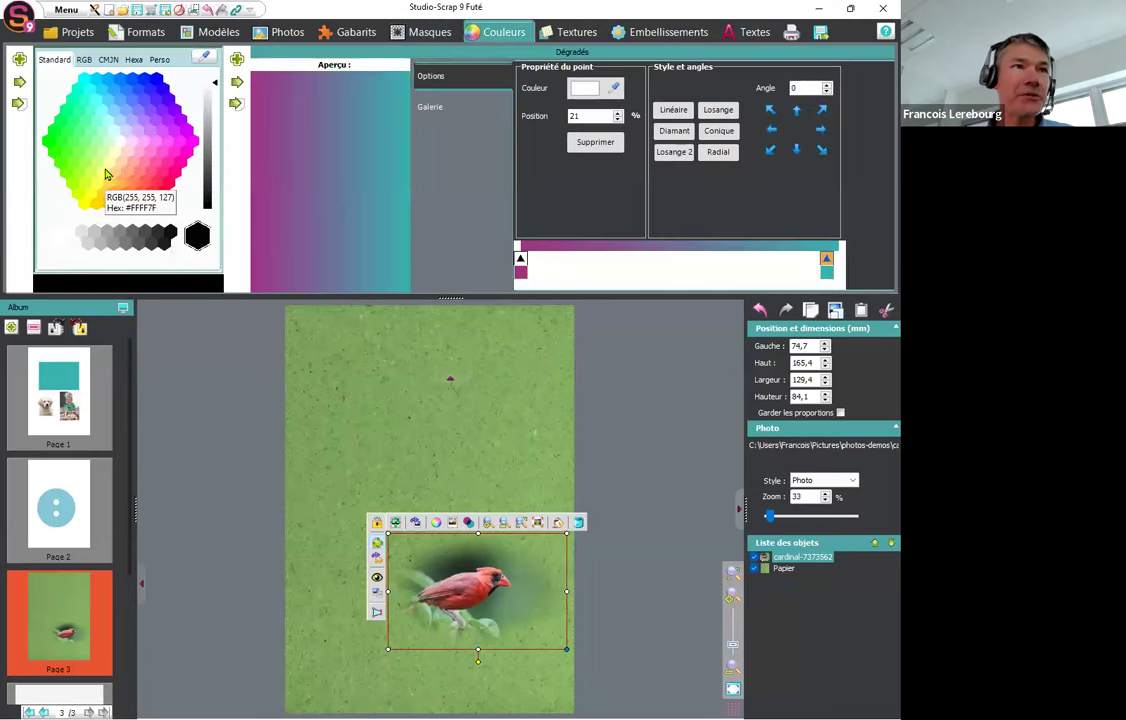
pyautogui.click(60, 382)
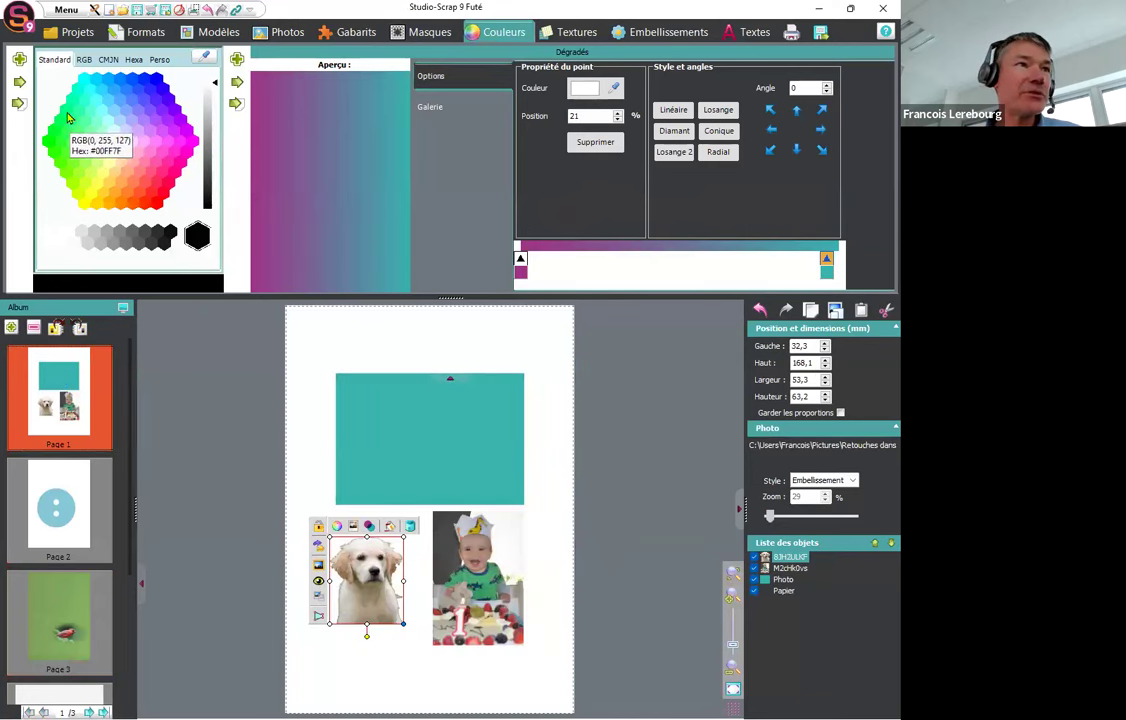
pyautogui.click(148, 150)
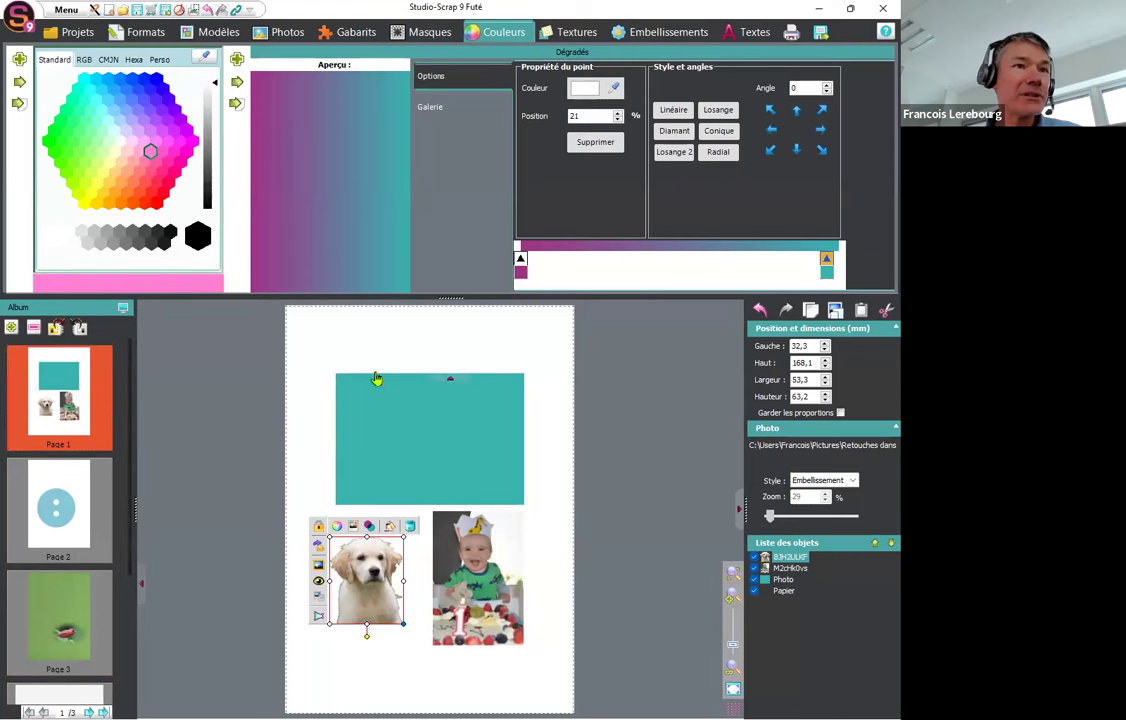
pyautogui.click(444, 413)
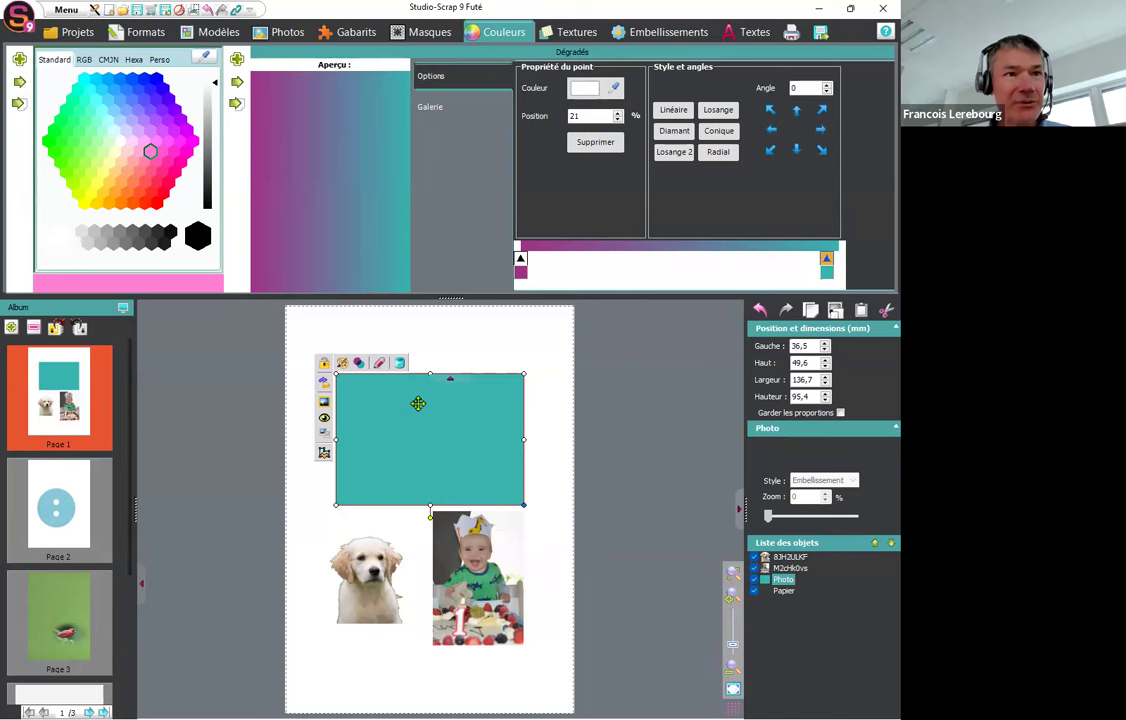
pyautogui.click(19, 87)
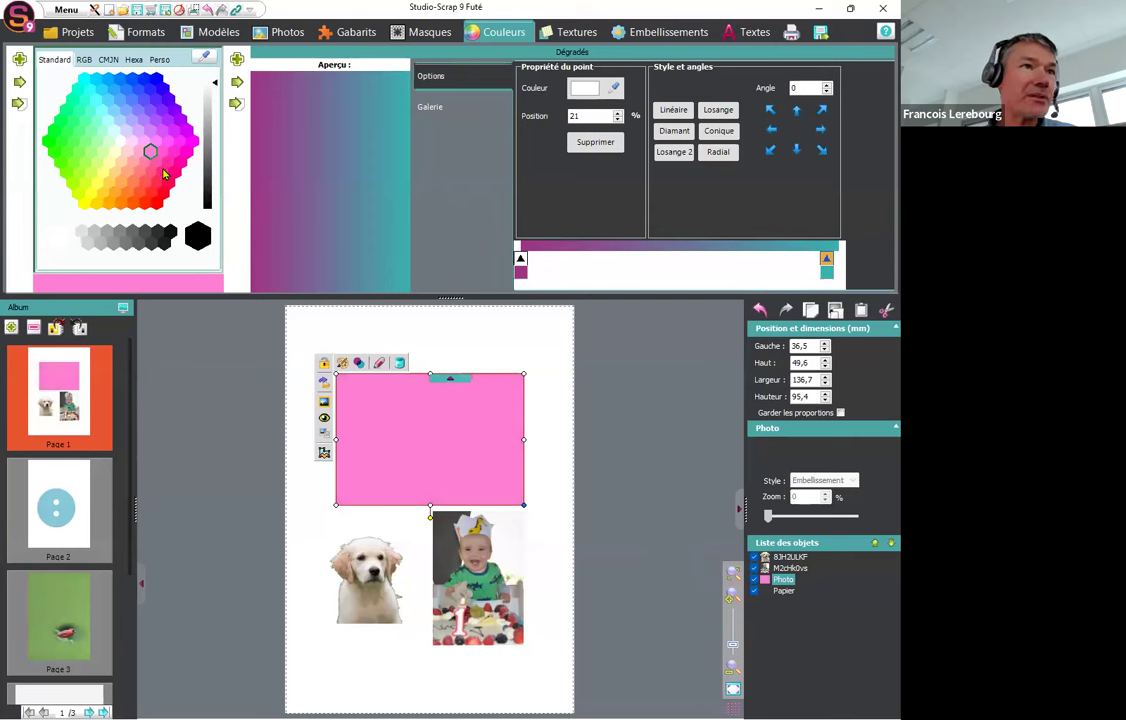
# Recolour the rectangle with #FFAA7F darkened to 42 % intensity, and reapply the colour lightened to about 82 % intensity.
pyautogui.click(132, 201)
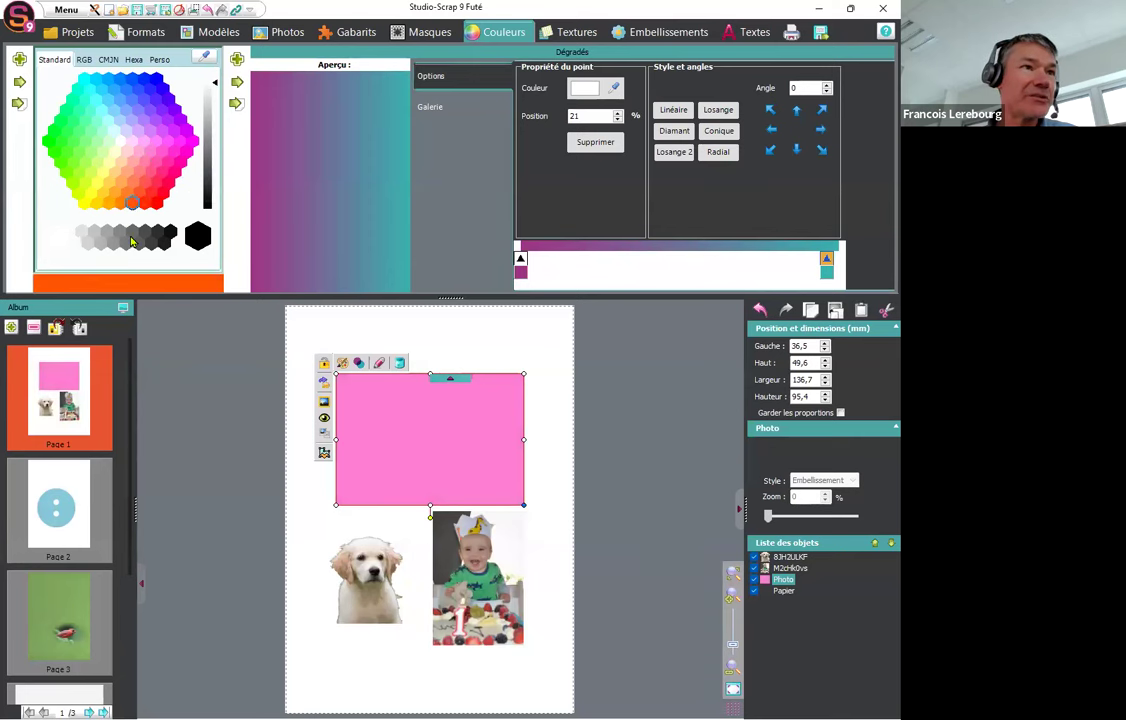
pyautogui.click(126, 172)
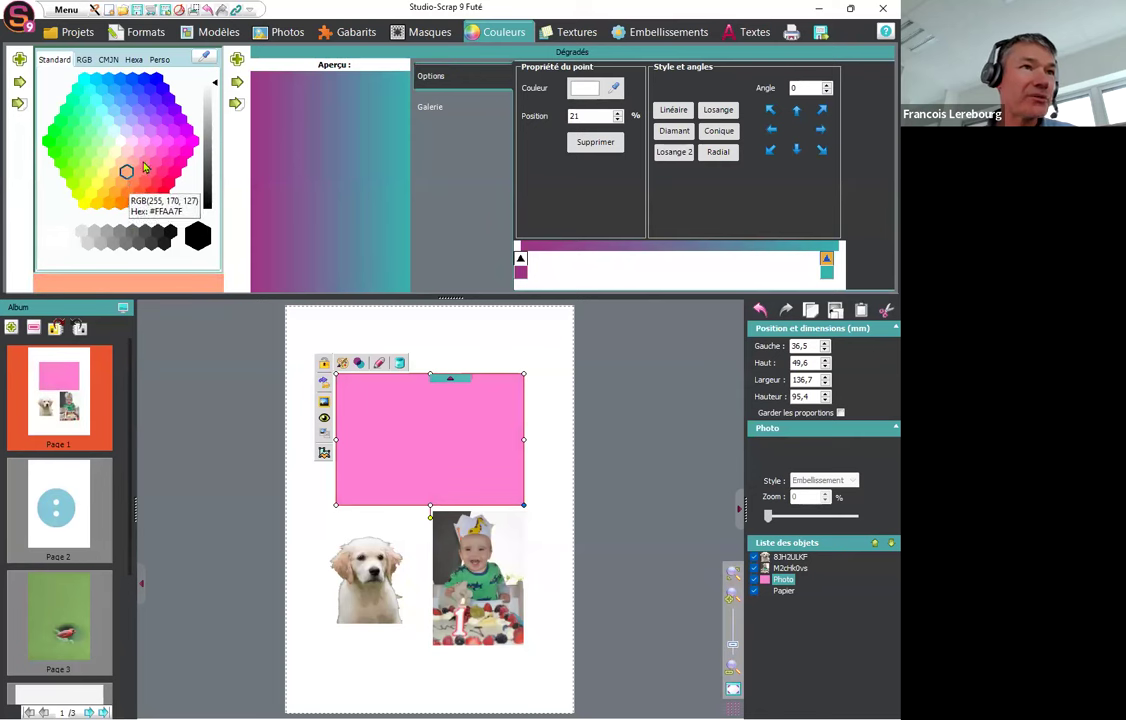
pyautogui.moveTo(212, 86); pyautogui.dragTo(212, 160)
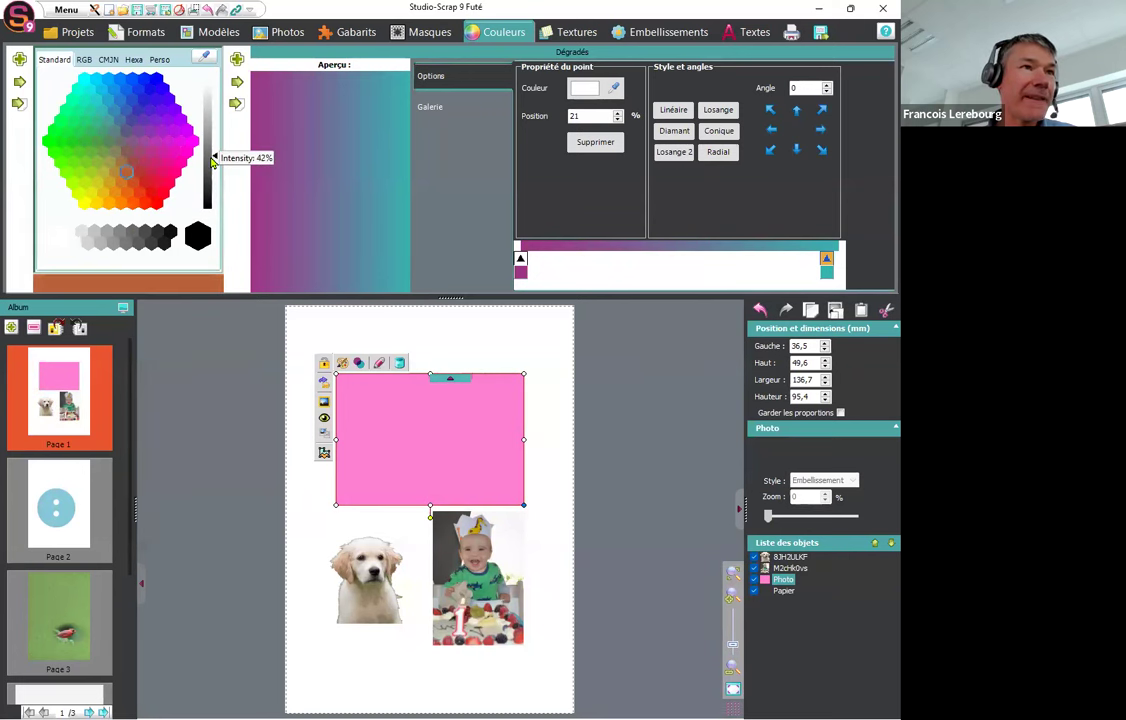
pyautogui.click(21, 84)
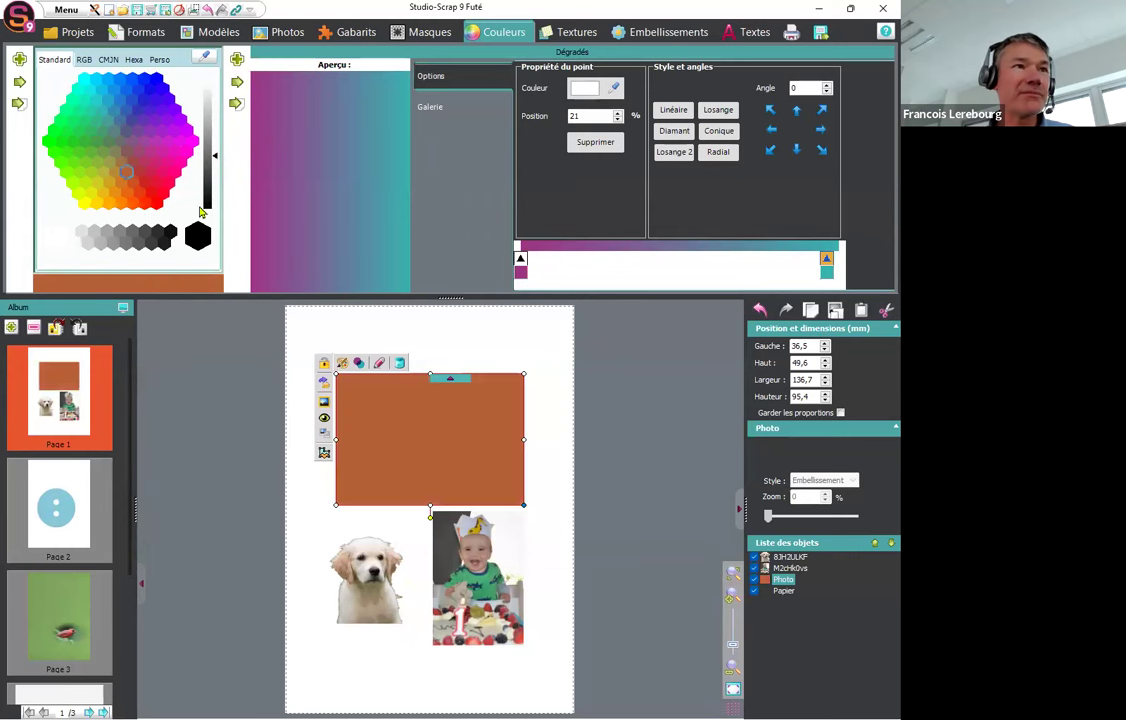
pyautogui.moveTo(212, 150); pyautogui.dragTo(211, 105)
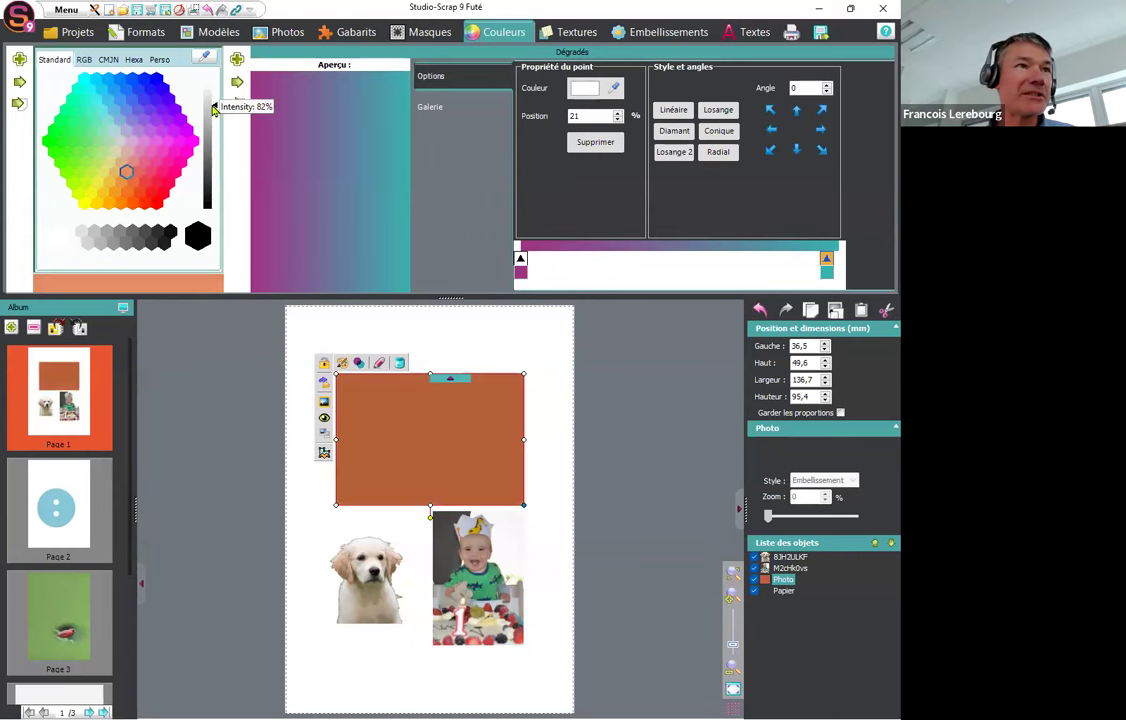
pyautogui.click(18, 90)
# Enlarge the coloured rectangle to about 295 by 206 mm and move it so it covers the page's full width near the top.
pyautogui.moveTo(524, 505); pyautogui.dragTo(465, 658)
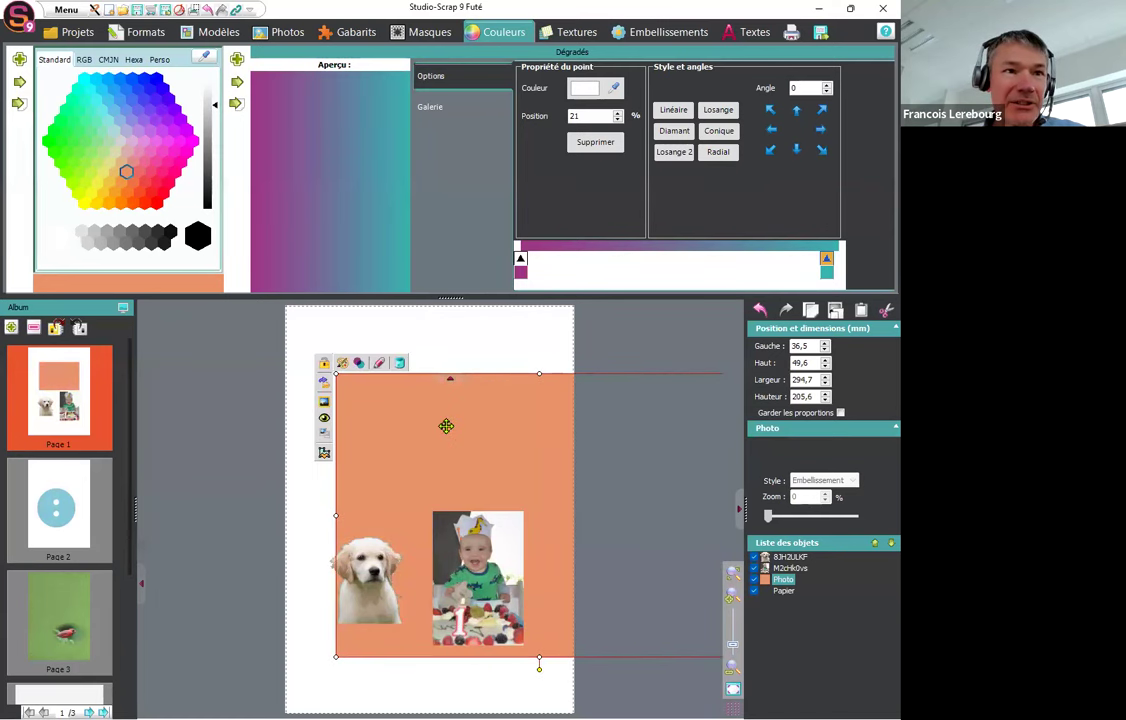
pyautogui.moveTo(446, 426); pyautogui.dragTo(325, 441)
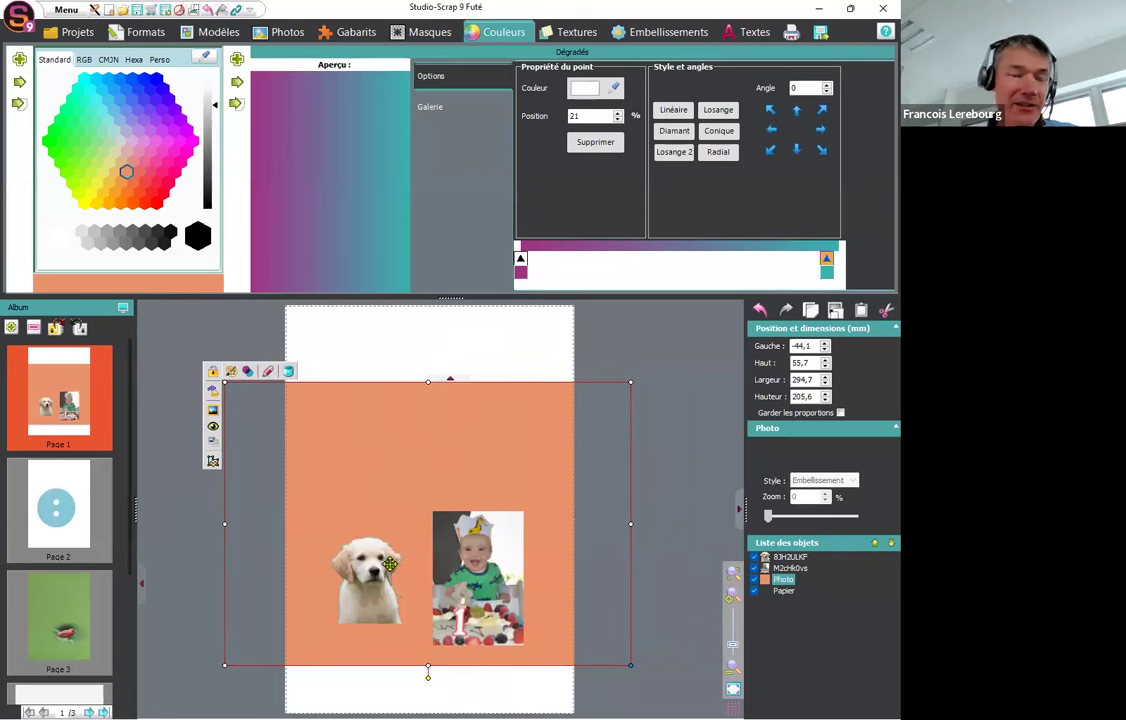
pyautogui.moveTo(387, 445); pyautogui.dragTo(403, 405)
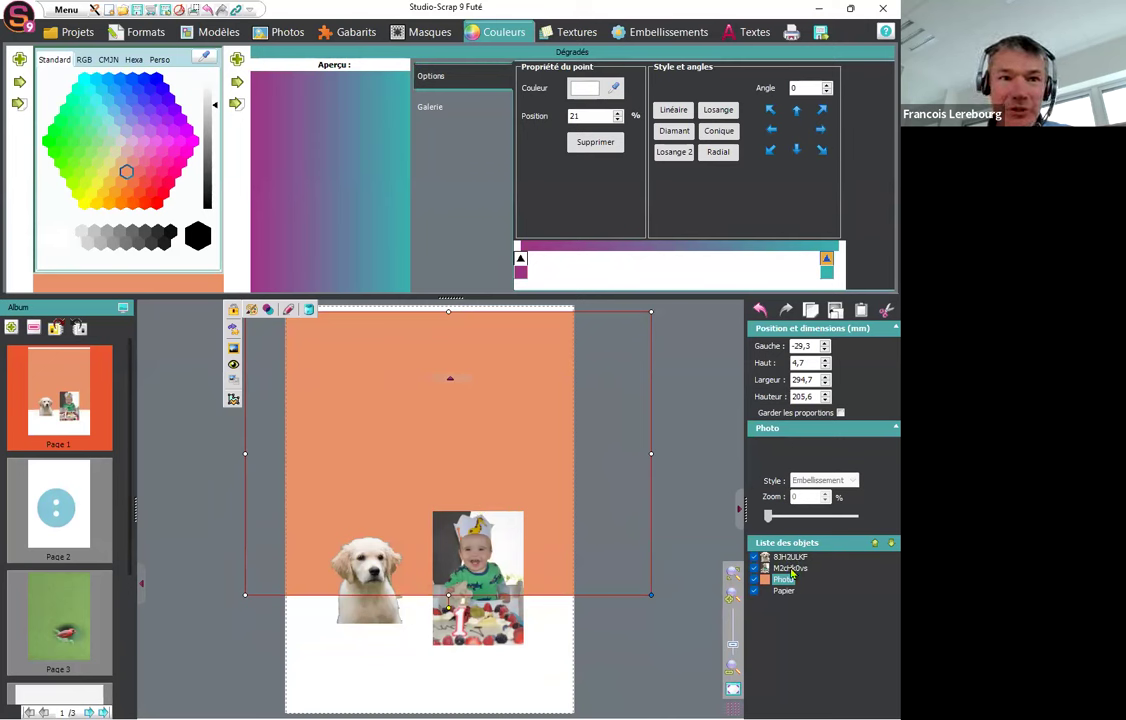
# Send the cut-out puppy behind the child photo and move it to about 62 mm from the left and 197 mm from the top.
pyautogui.click(383, 644)
pyautogui.click(367, 618)
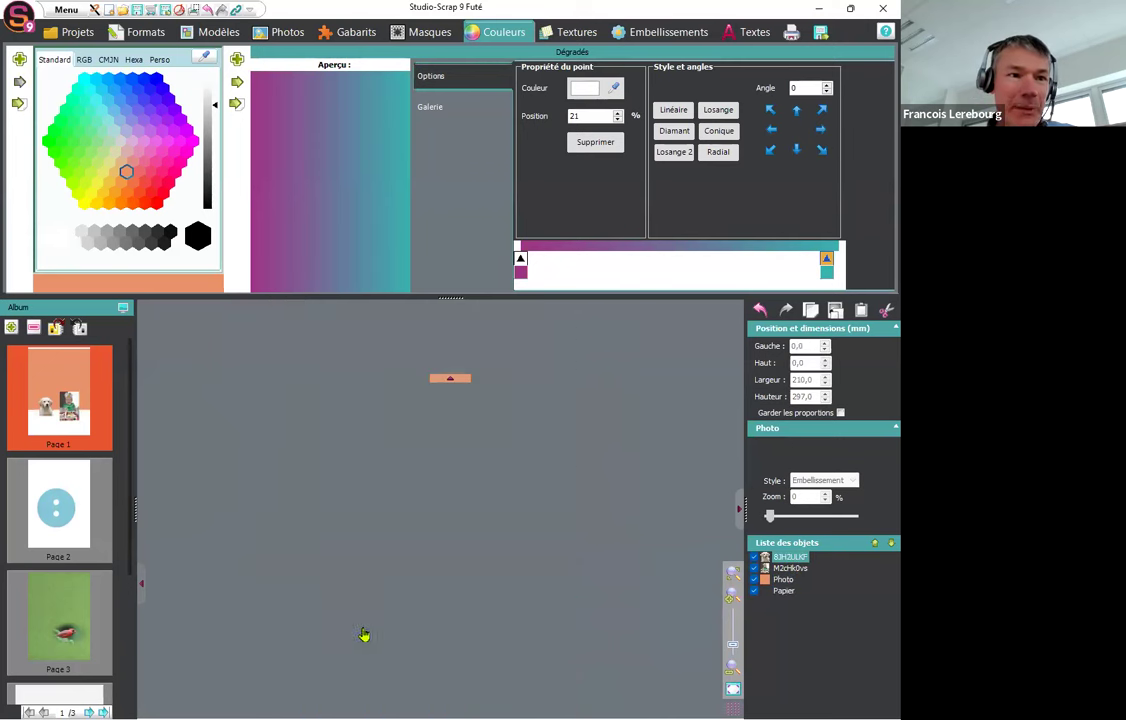
pyautogui.moveTo(366, 595); pyautogui.dragTo(425, 634)
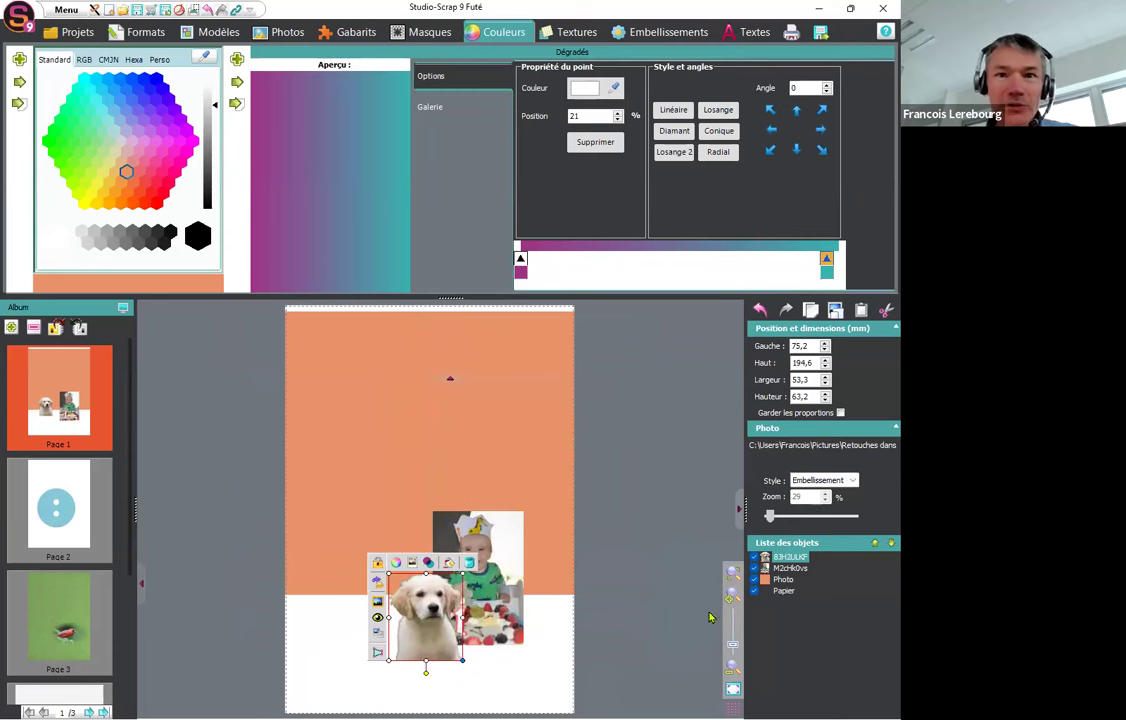
pyautogui.click(881, 545)
pyautogui.moveTo(410, 609)
pyautogui.mouseDown()
pyautogui.moveTo(370, 624)
pyautogui.moveTo(382, 609)
pyautogui.moveTo(395, 619)
pyautogui.mouseUp()
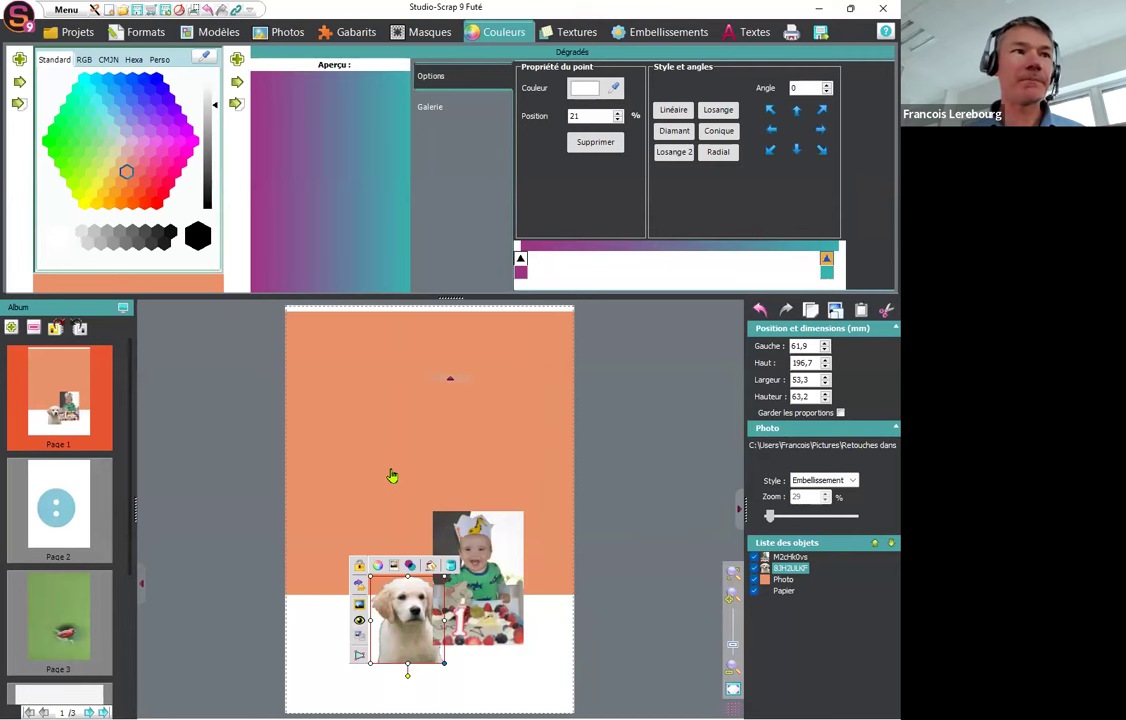
# Add the champagne glass from the Kit-Fetes-et-anniversaires embellishments to page 1.
pyautogui.click(577, 33)
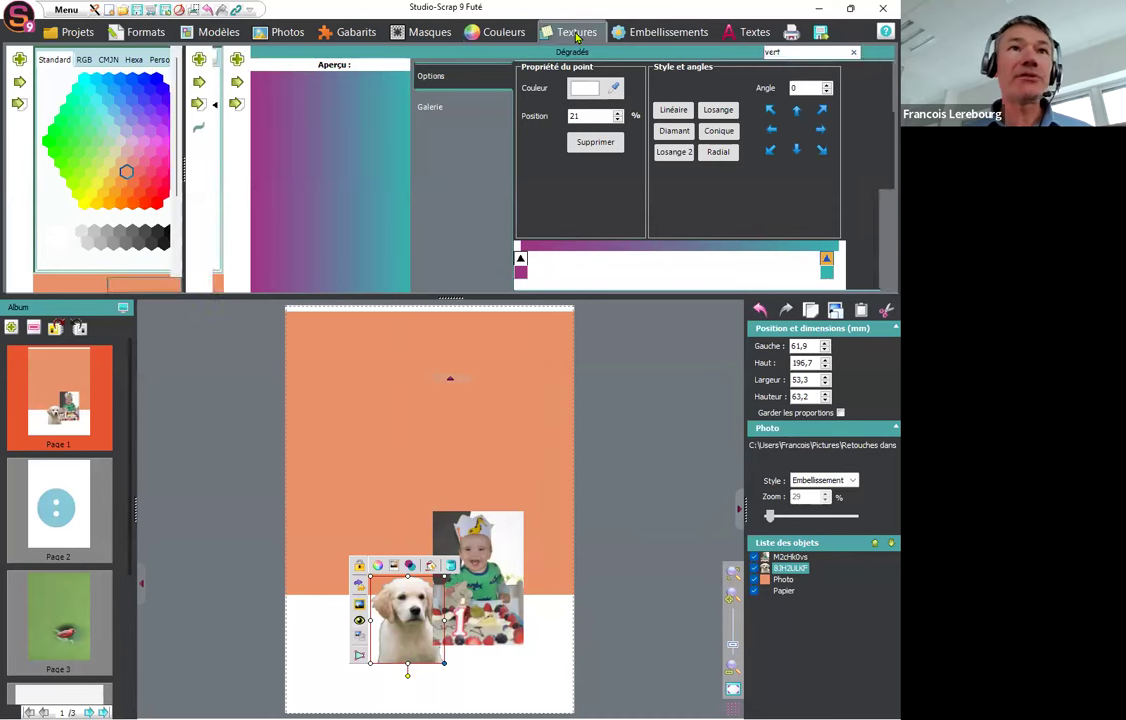
pyautogui.click(666, 33)
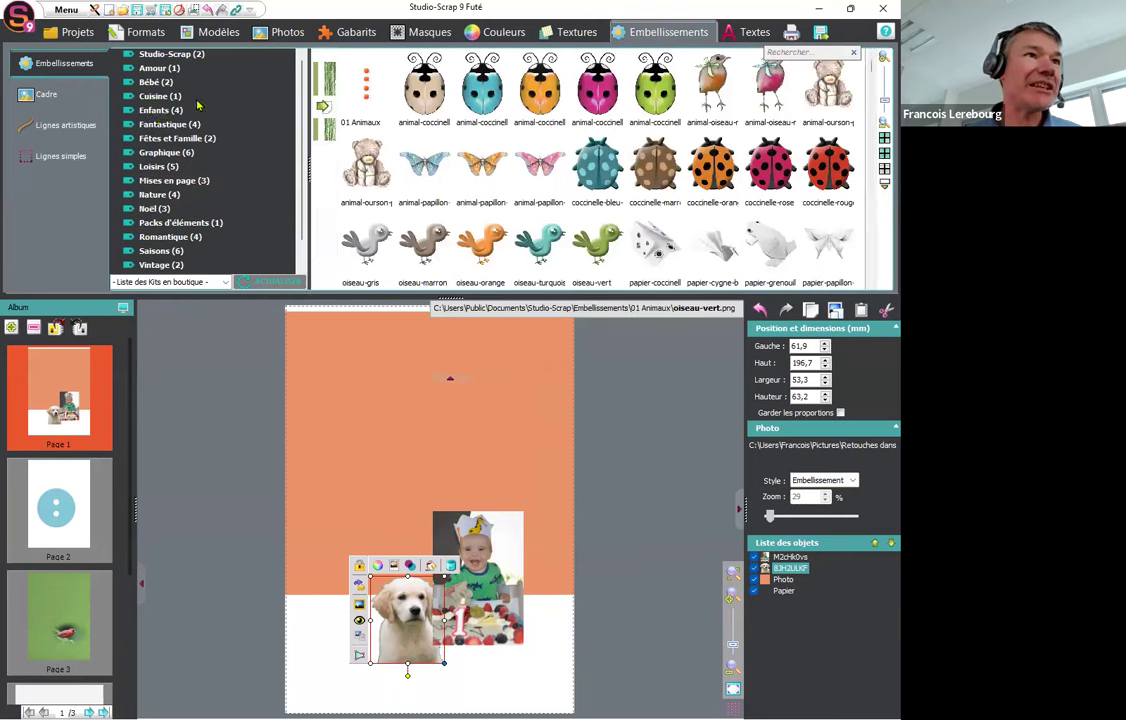
pyautogui.click(167, 140)
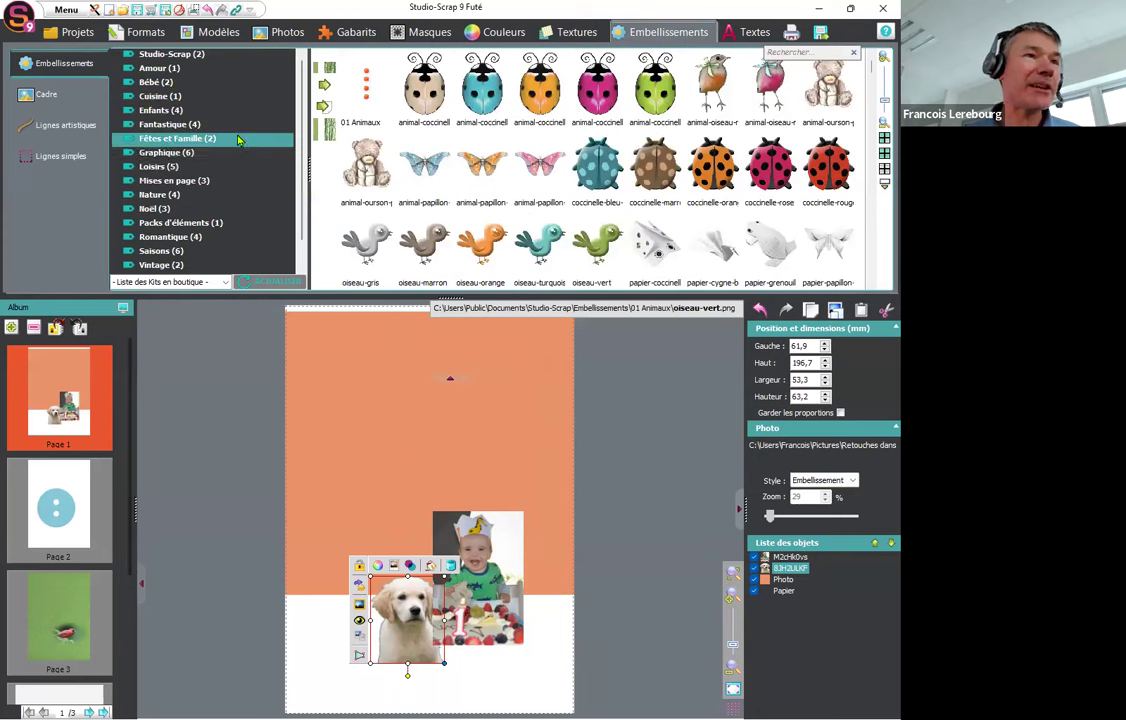
pyautogui.click(167, 142)
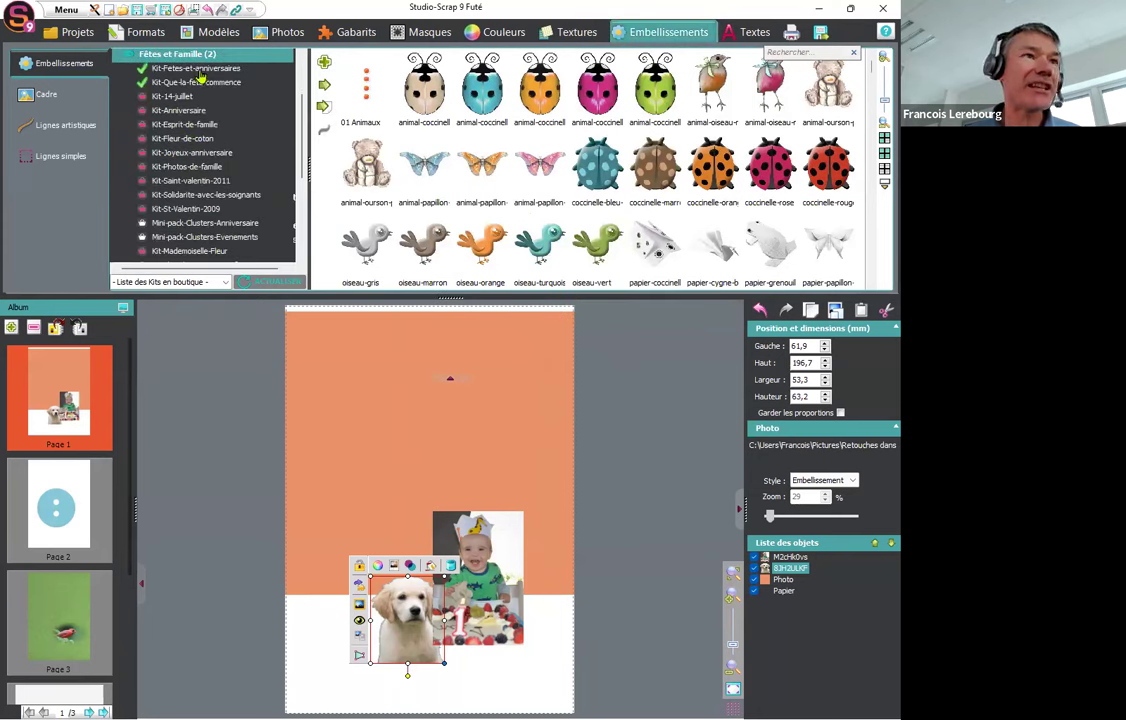
pyautogui.click(196, 68)
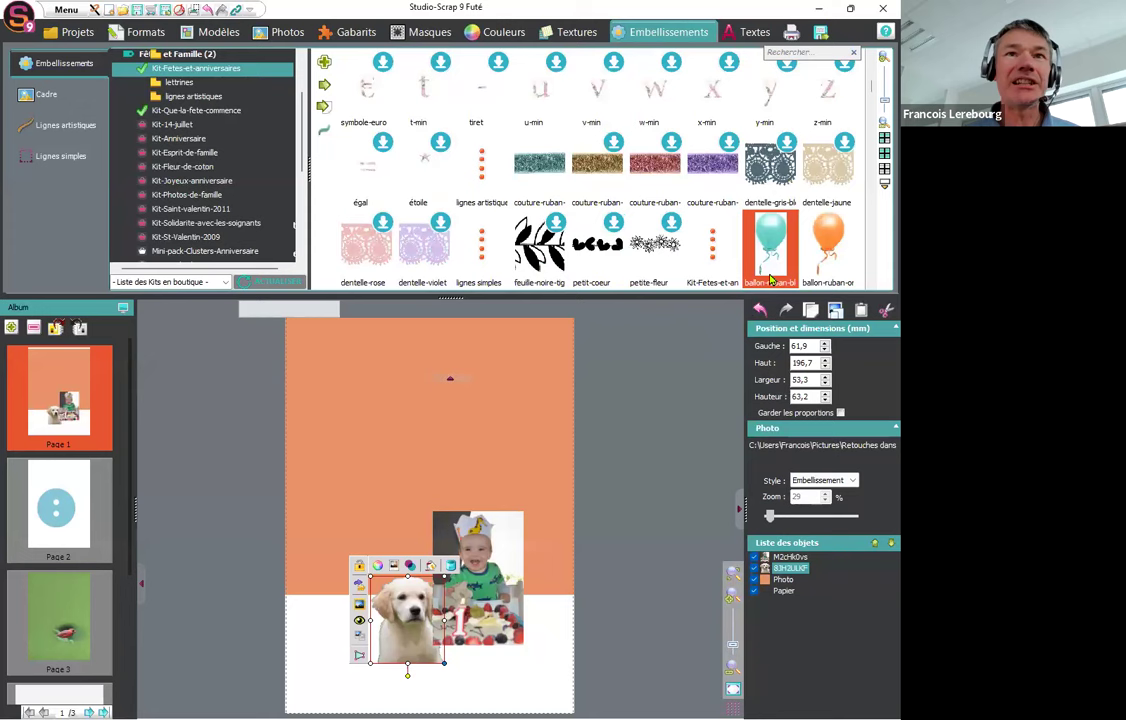
pyautogui.click(871, 286)
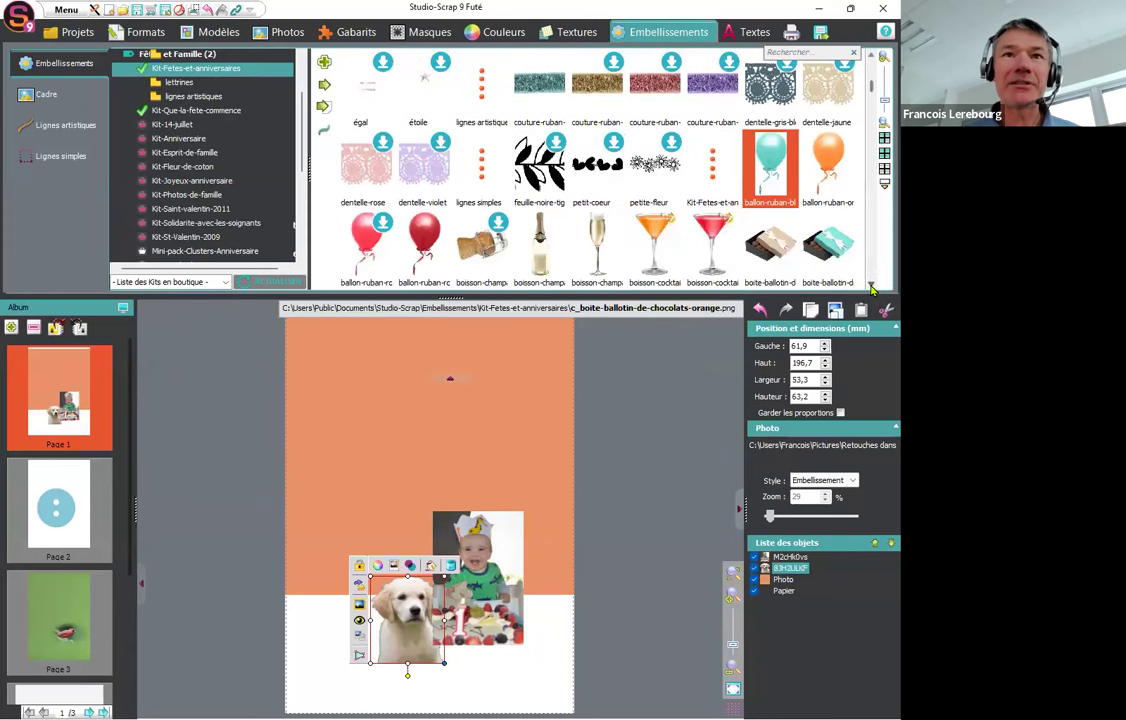
pyautogui.click(603, 258)
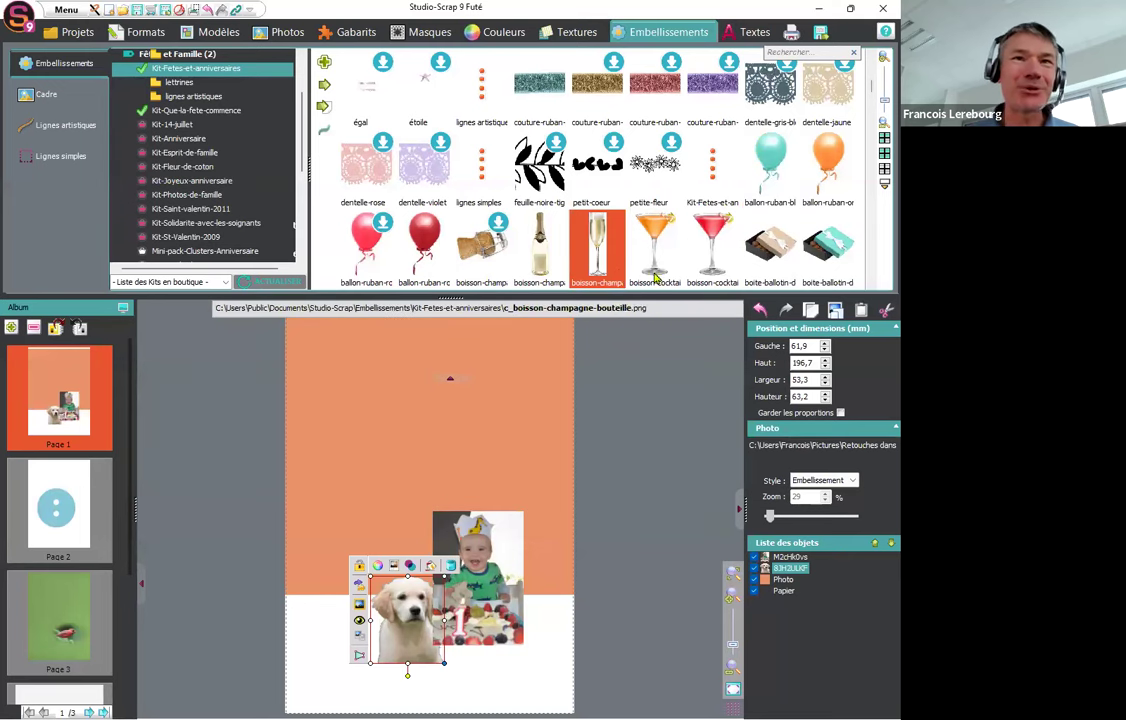
pyautogui.click(870, 286)
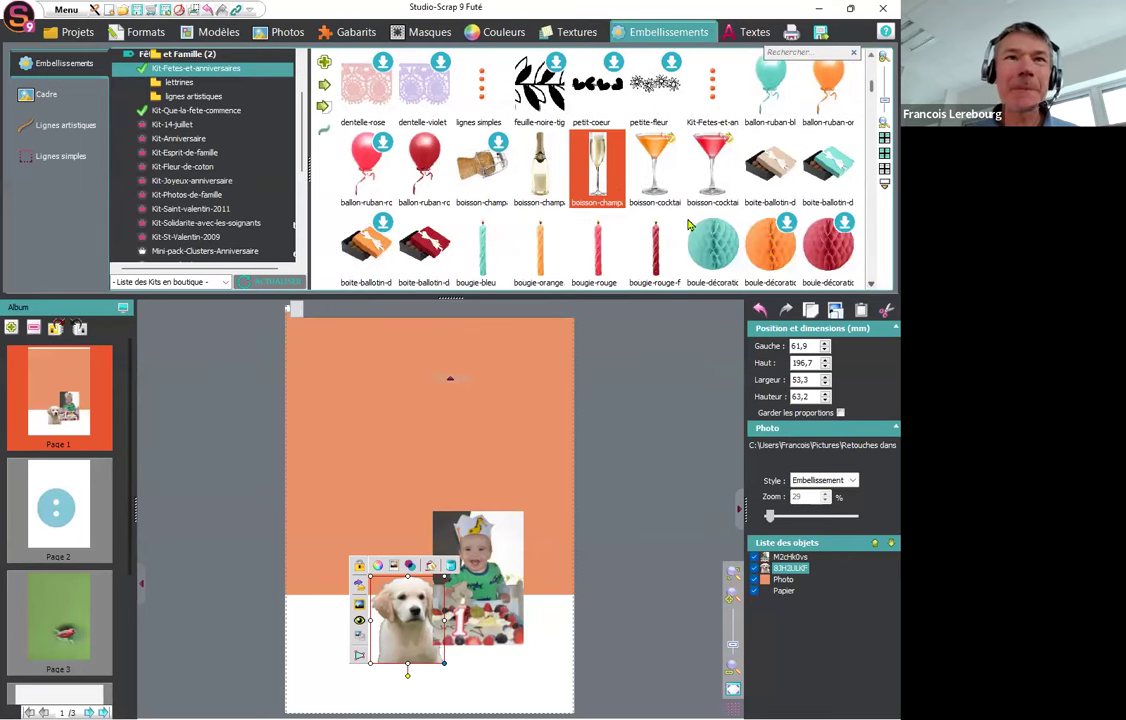
pyautogui.doubleClick(597, 189)
# Tilt the champagne glass slightly and move it to about 15 mm from the left and 131 mm from the top of the page.
pyautogui.moveTo(431, 473); pyautogui.dragTo(354, 436)
pyautogui.moveTo(352, 552)
pyautogui.mouseDown()
pyautogui.moveTo(316, 551)
pyautogui.moveTo(348, 549)
pyautogui.mouseUp()
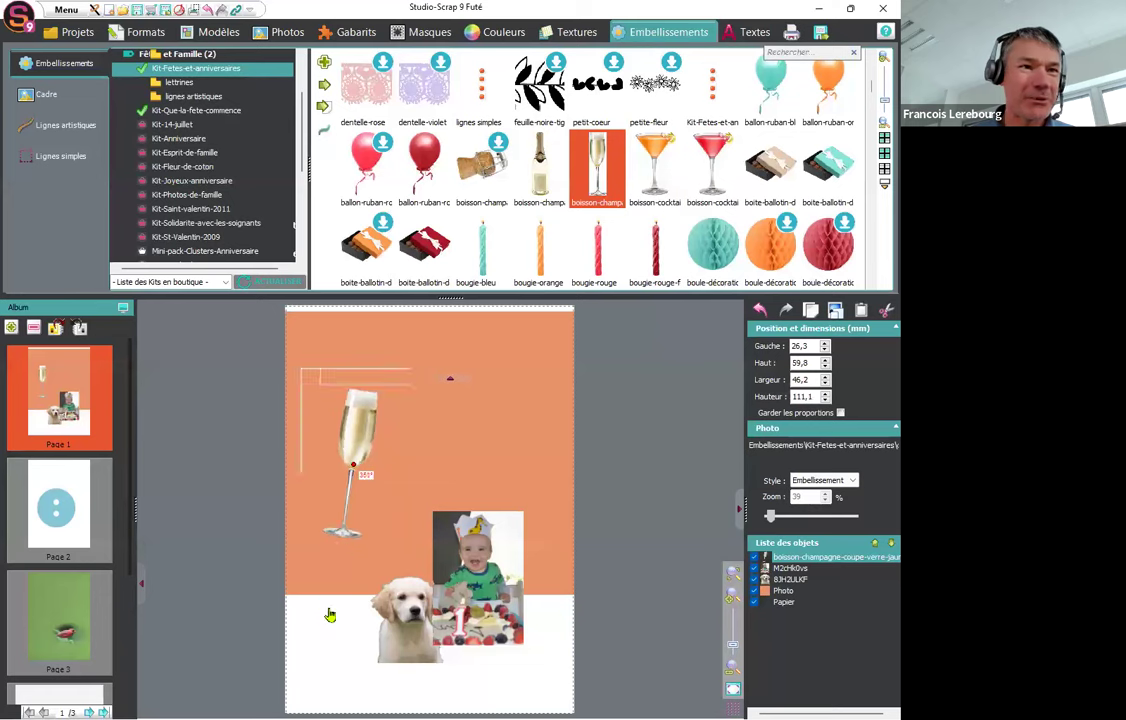
pyautogui.moveTo(338, 440); pyautogui.dragTo(335, 544)
# Resize the champagne glass to about 34 mm wide and 98 mm high, making it slightly narrower in proportion.
pyautogui.moveTo(369, 640); pyautogui.dragTo(341, 569)
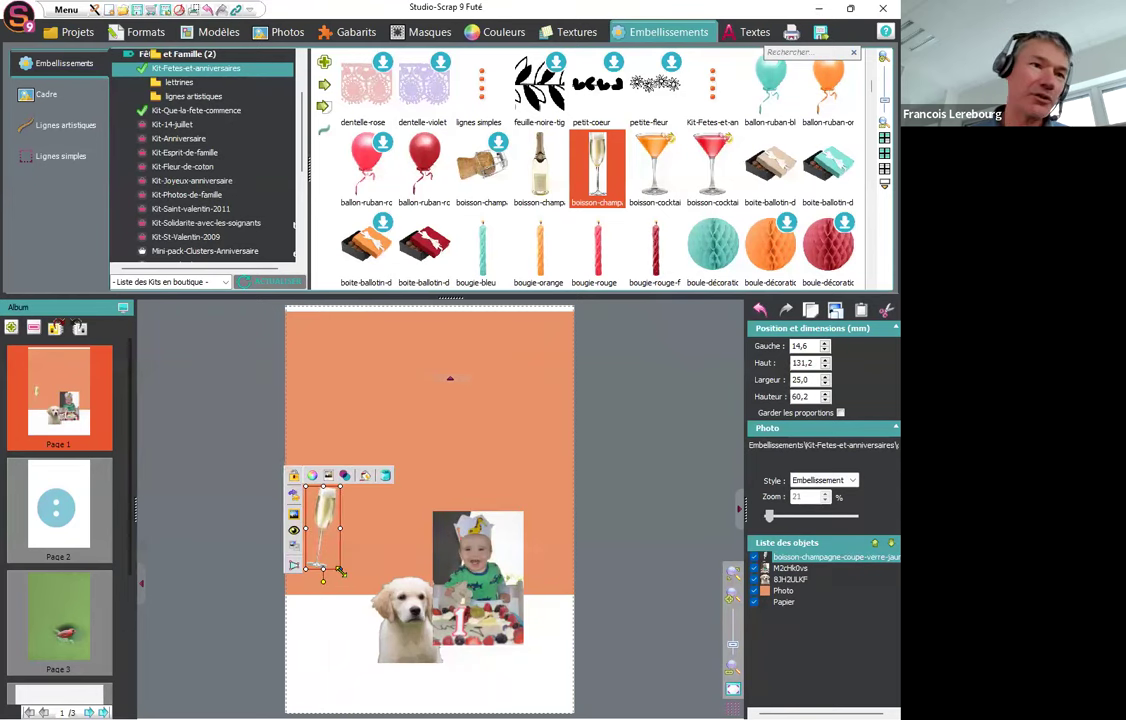
pyautogui.moveTo(341, 570); pyautogui.dragTo(333, 617)
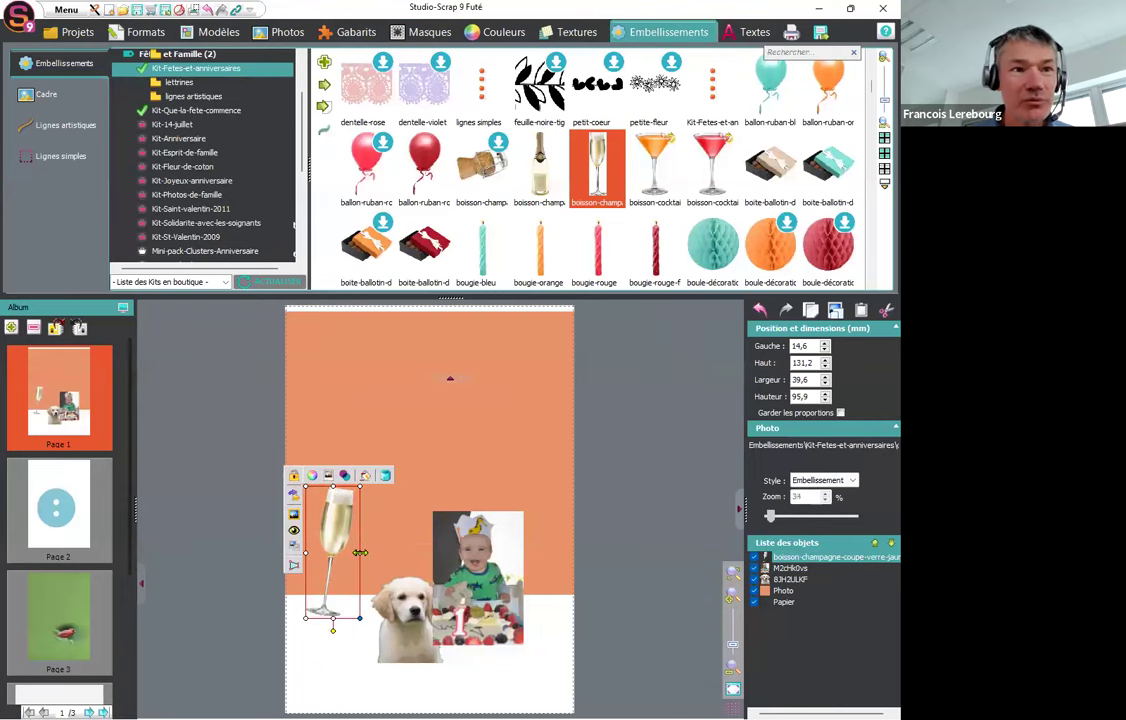
pyautogui.moveTo(360, 552); pyautogui.dragTo(351, 552)
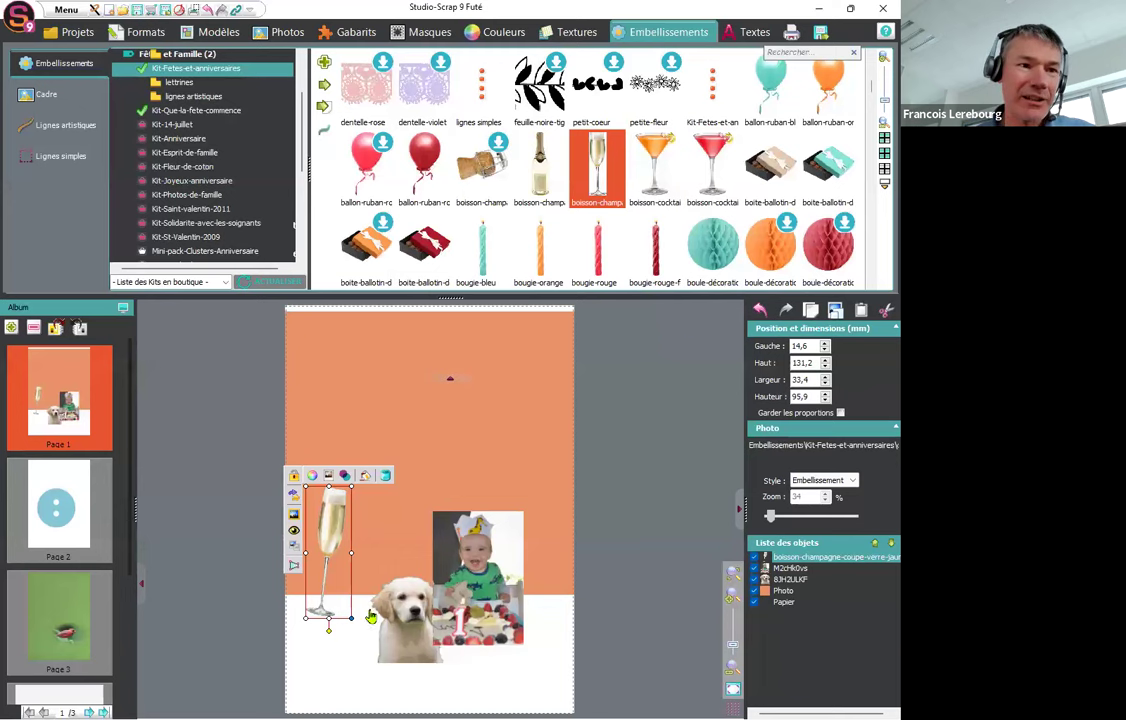
pyautogui.moveTo(348, 616)
pyautogui.mouseDown()
pyautogui.moveTo(346, 590)
pyautogui.moveTo(356, 621)
pyautogui.mouseUp()
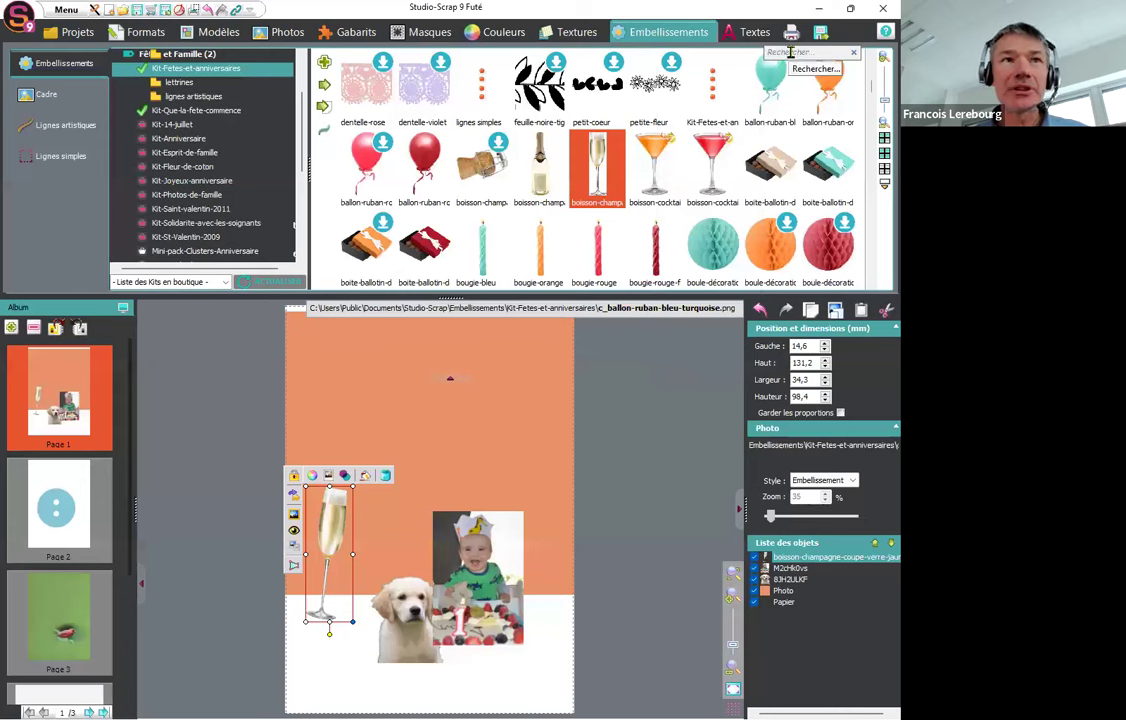
# Search the embellishments for "ballon" and browse through the matching items.
pyautogui.click(790, 52)
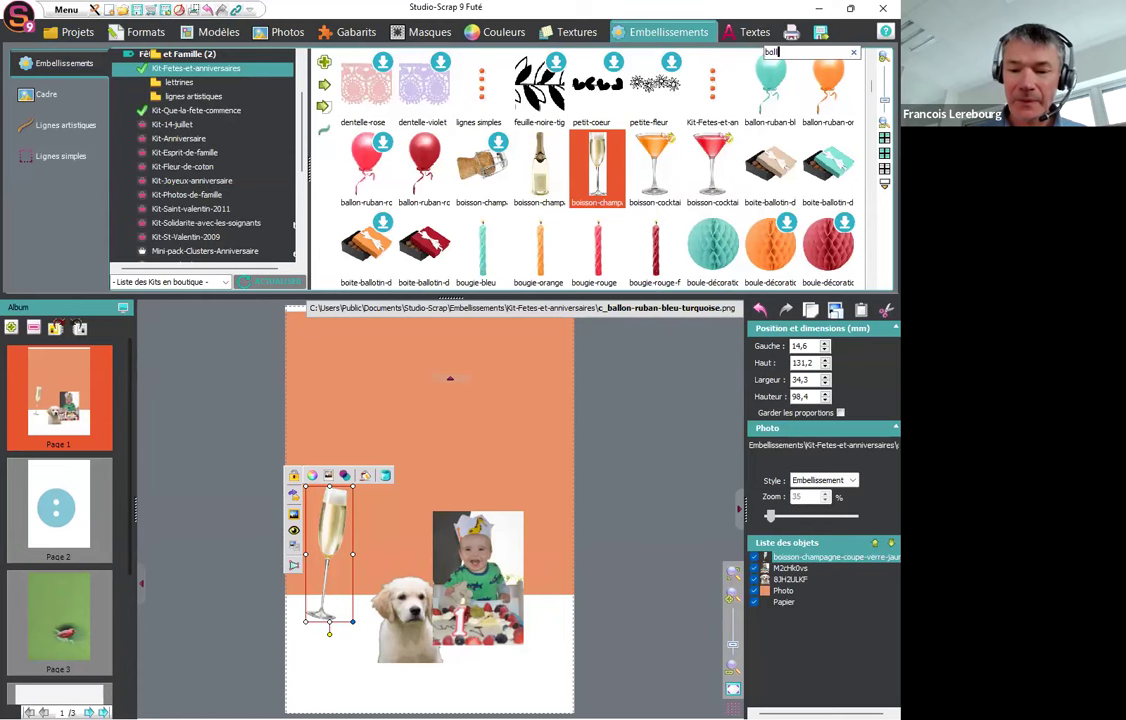
pyautogui.press('Return')
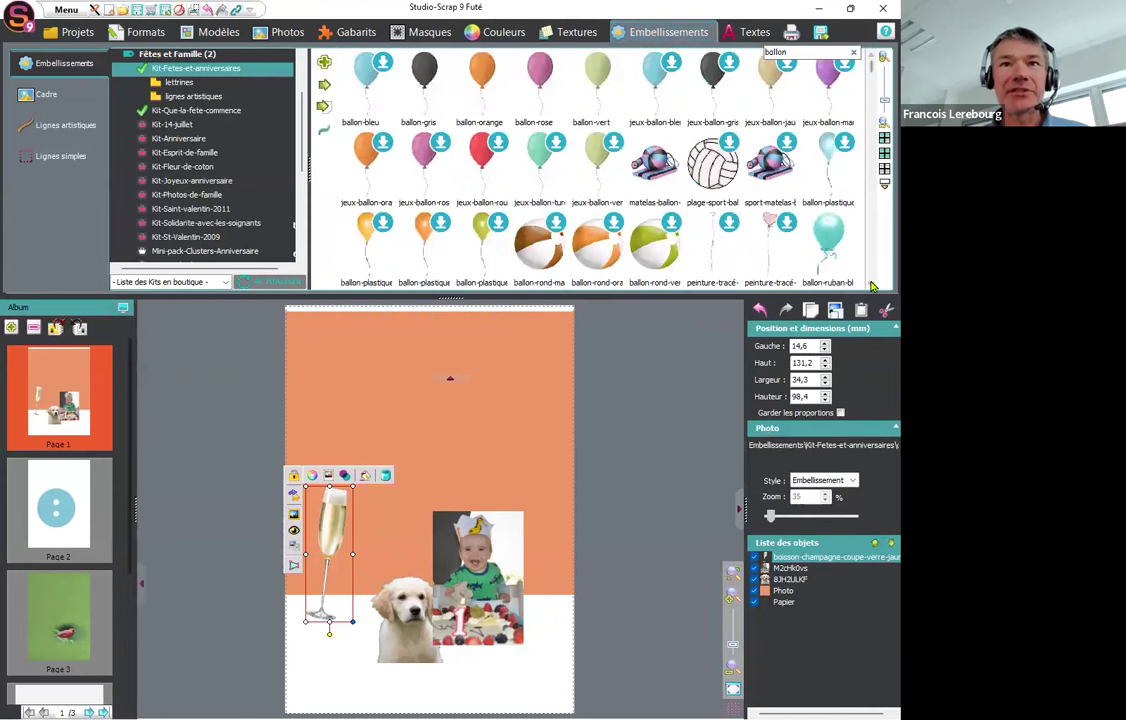
pyautogui.scroll(-4, 871, 287)
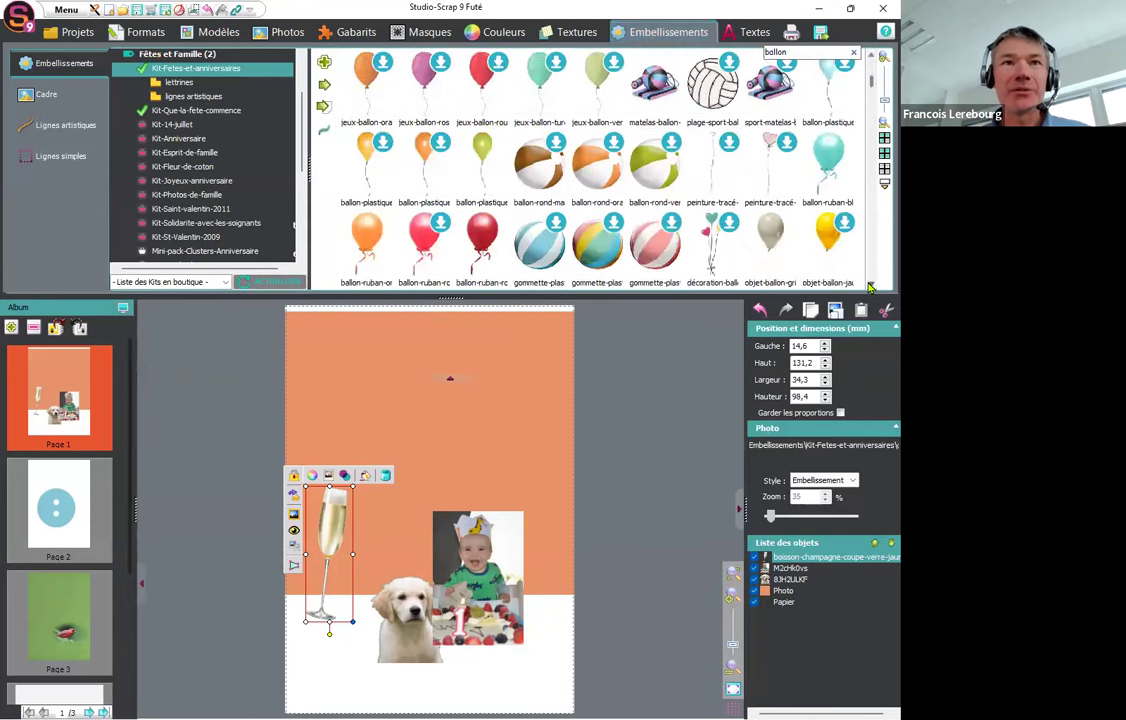
pyautogui.click(871, 287)
pyautogui.scroll(-6, 871, 287)
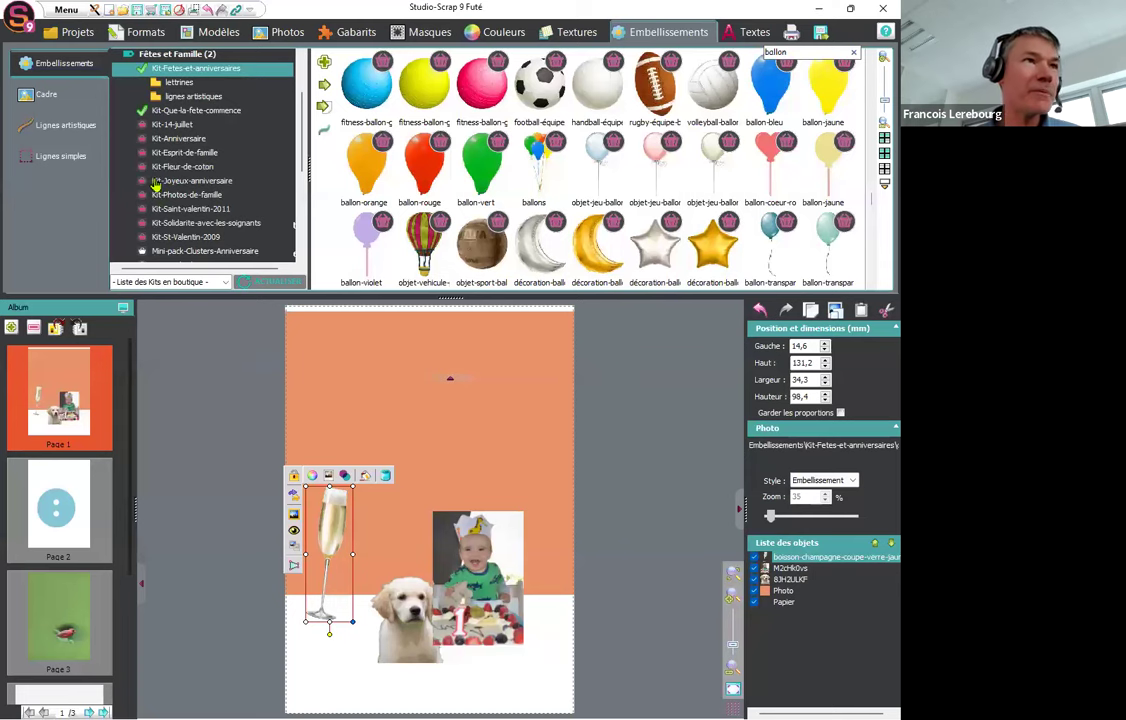
# Compare the soft and hard cover photo album formats, and convert the project to the lay-flat hardcover A4 paysage format.
pyautogui.click(140, 34)
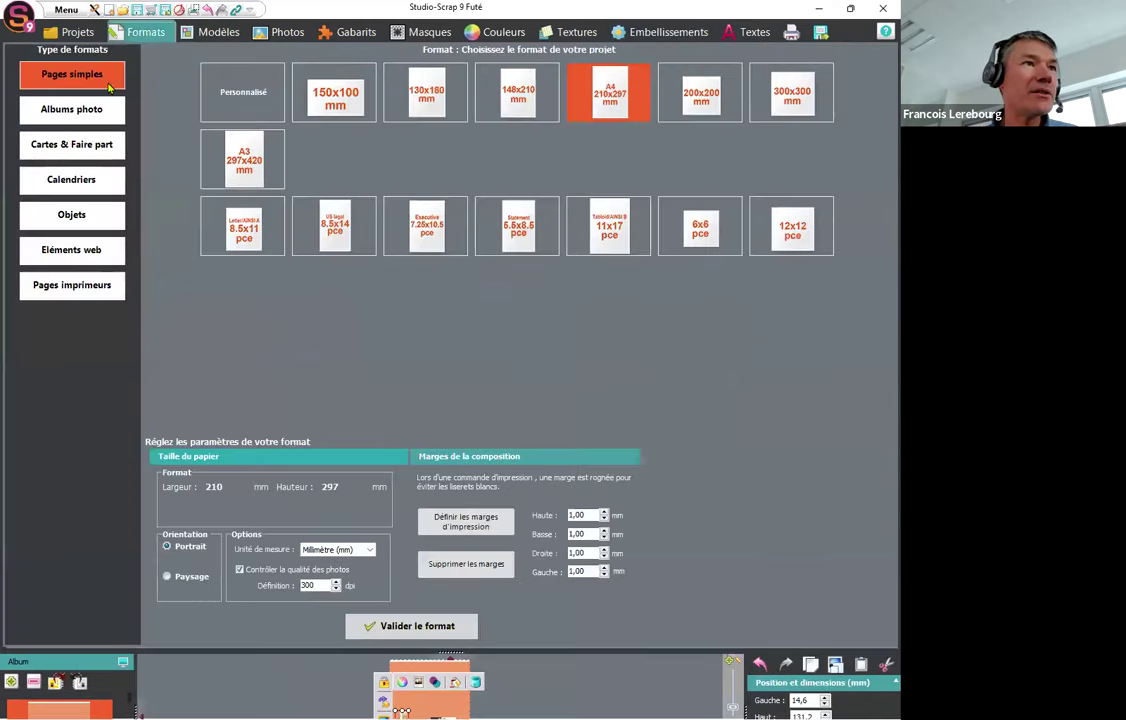
pyautogui.click(46, 114)
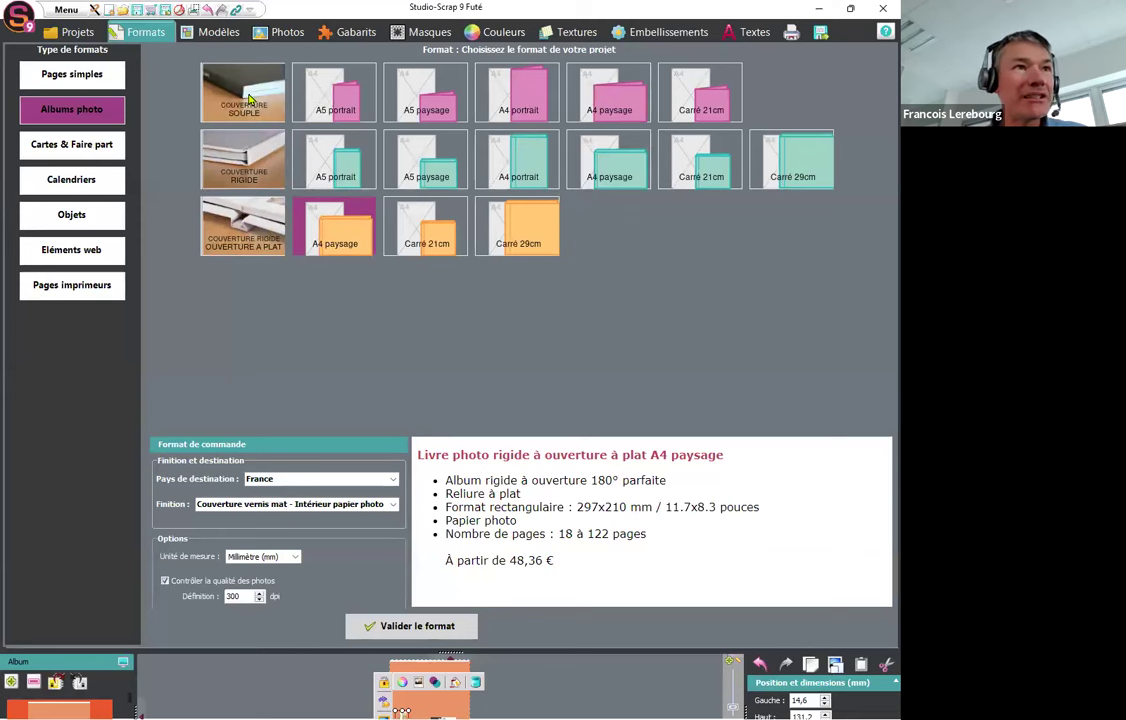
pyautogui.click(350, 95)
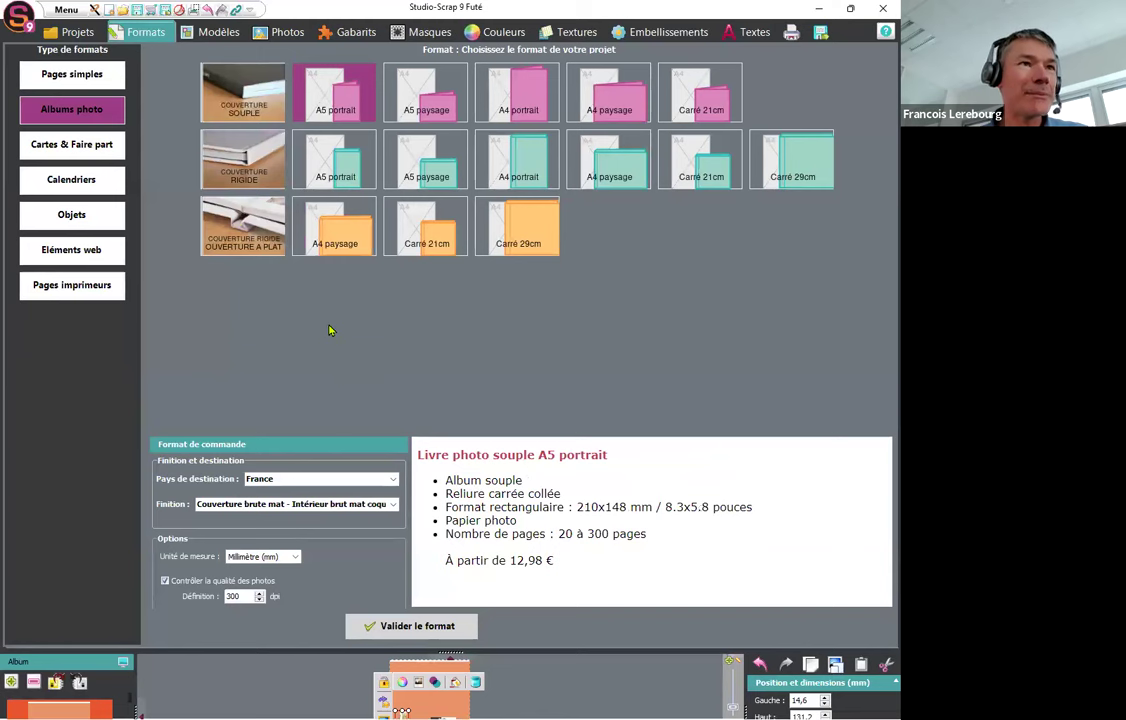
pyautogui.click(330, 166)
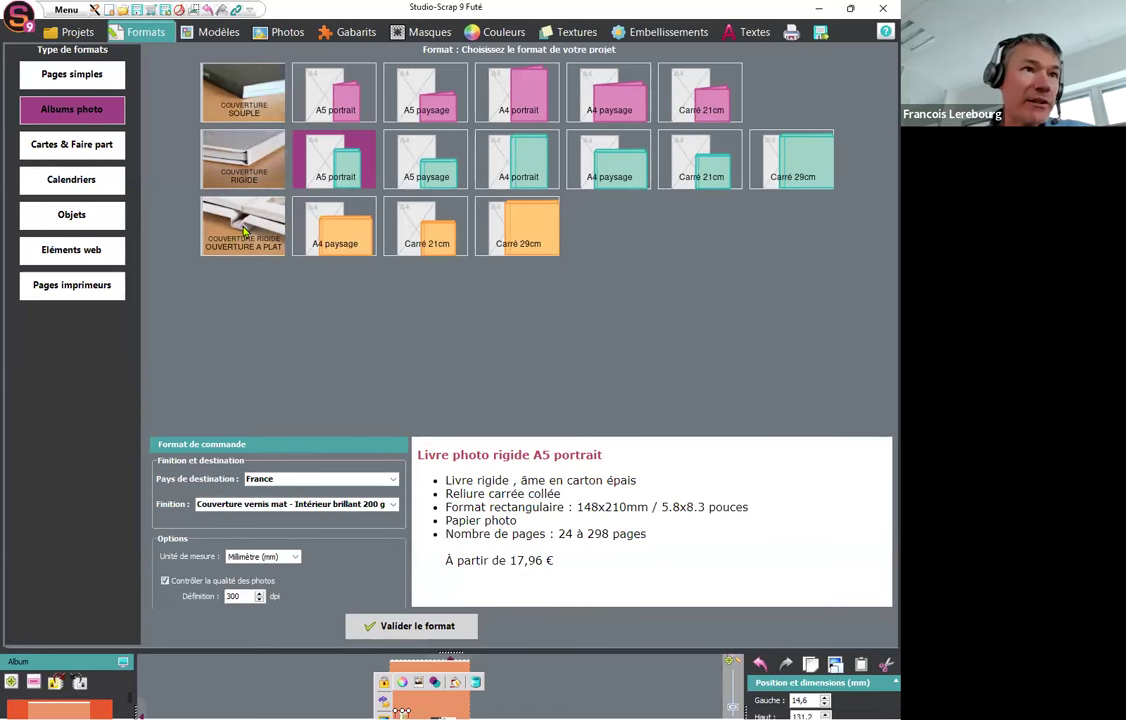
pyautogui.click(342, 236)
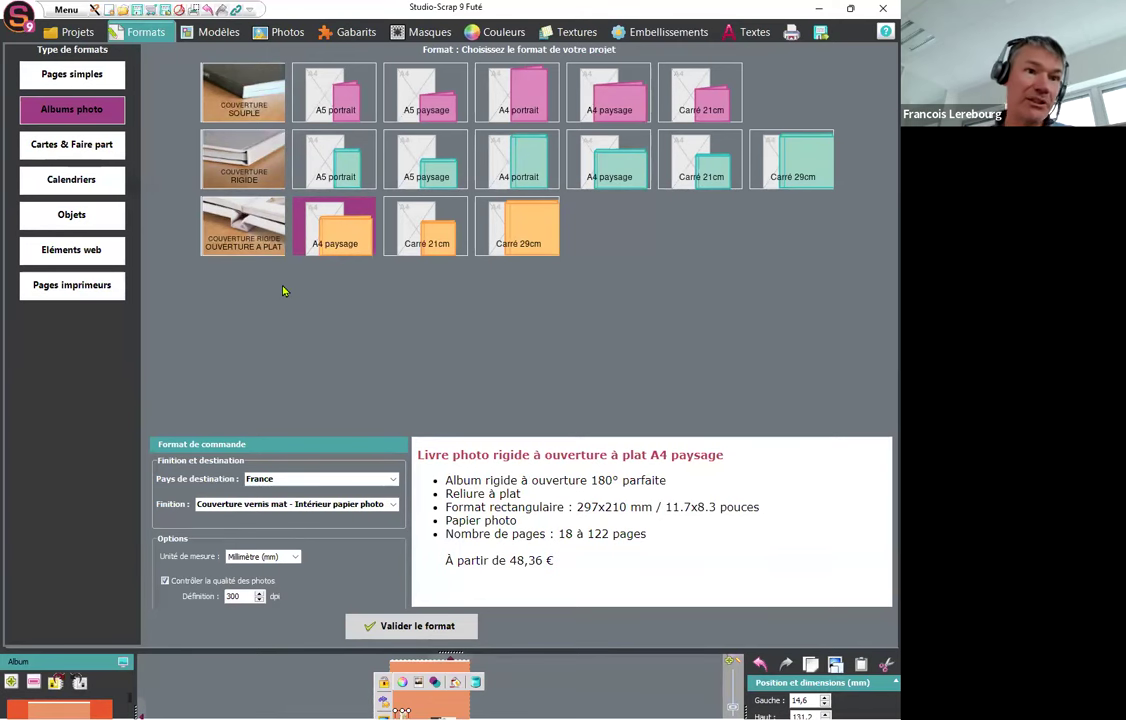
pyautogui.click(415, 630)
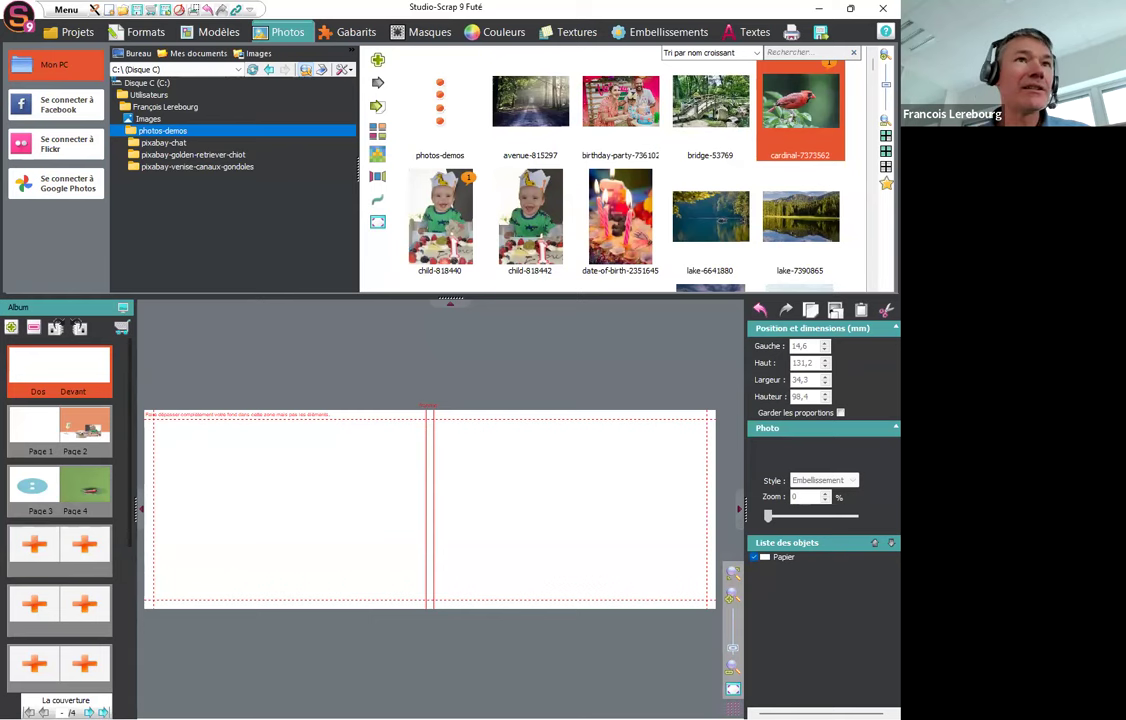
# Apply the artifice-bleu texture from Kit-Fetes-et-anniversaires to the album cover only, as the current page.
pyautogui.click(573, 33)
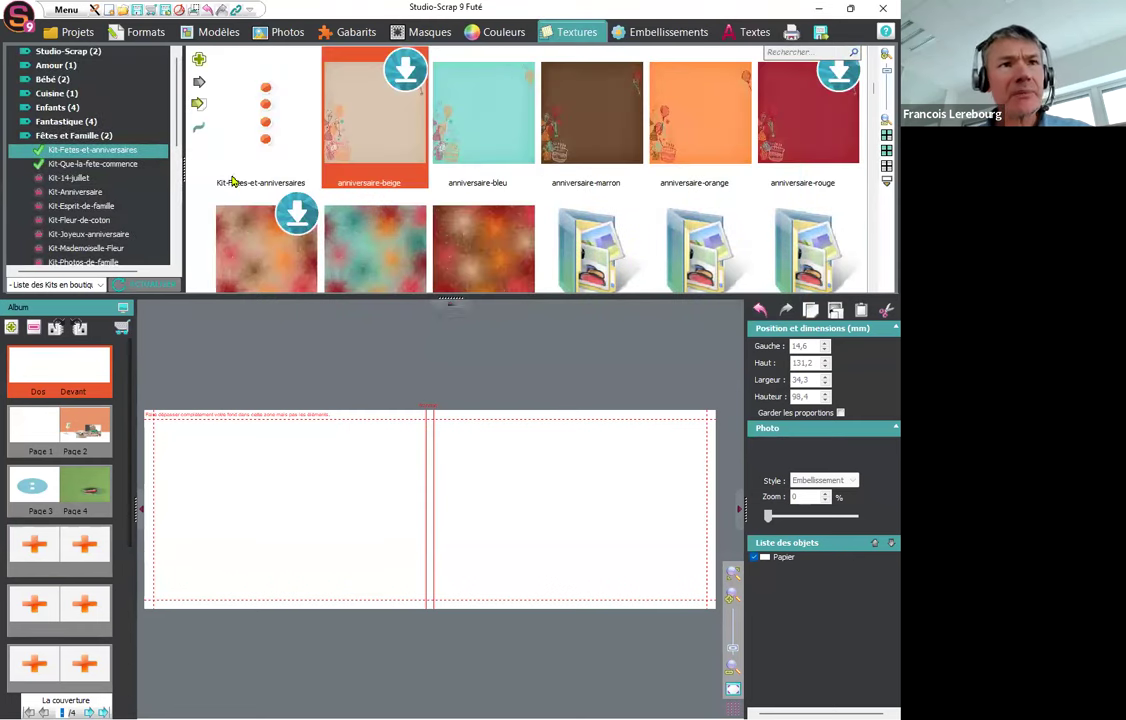
pyautogui.click(374, 262)
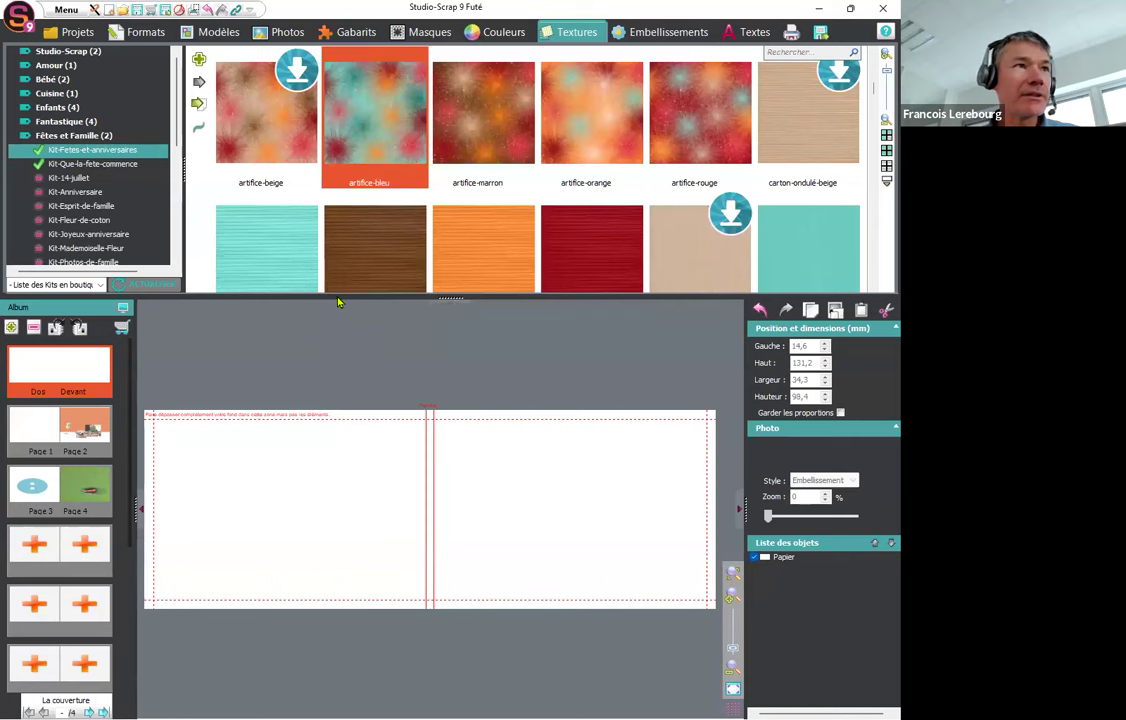
pyautogui.moveTo(356, 131)
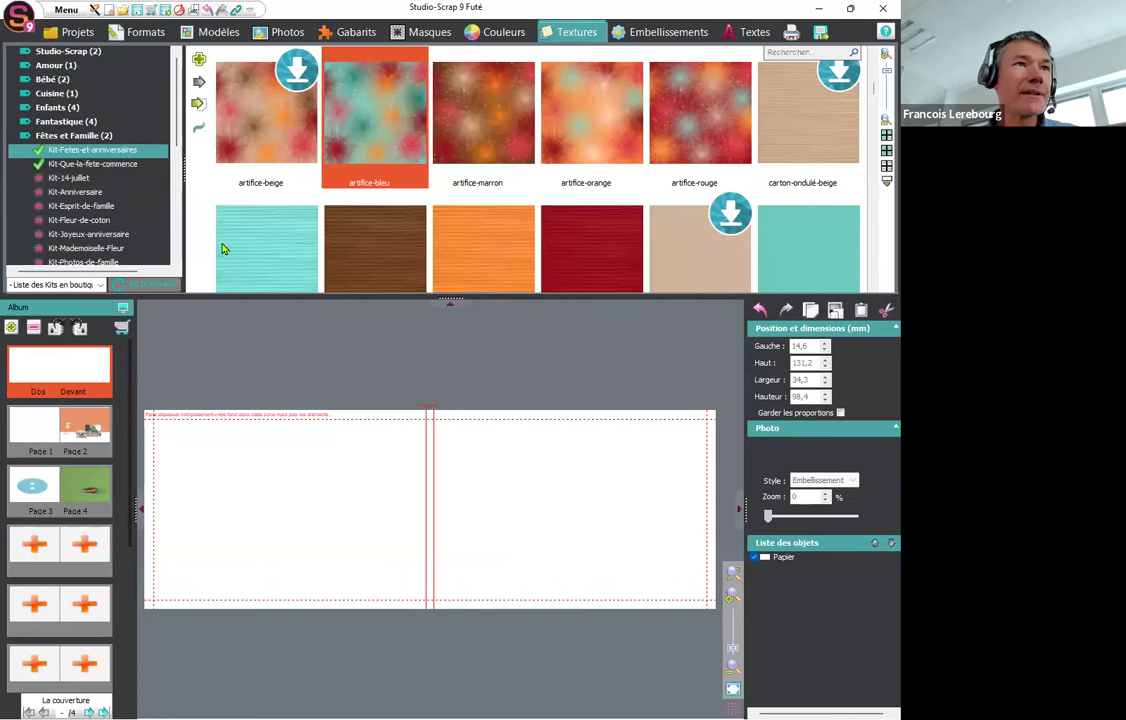
pyautogui.click(200, 106)
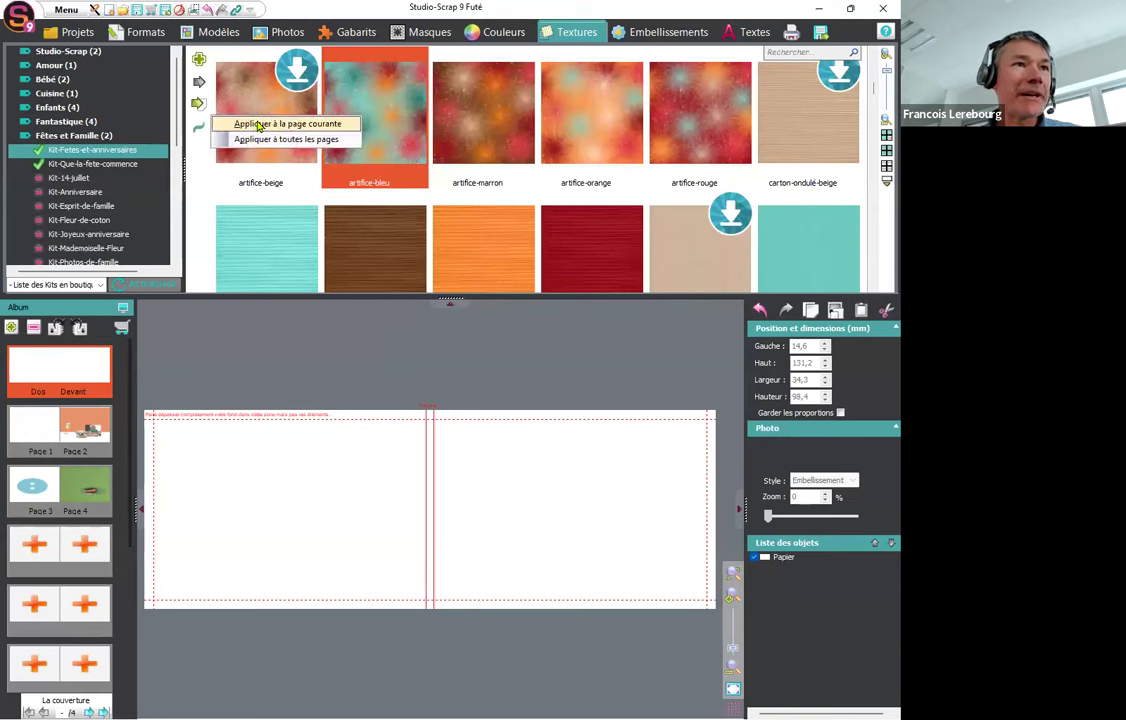
pyautogui.click(257, 122)
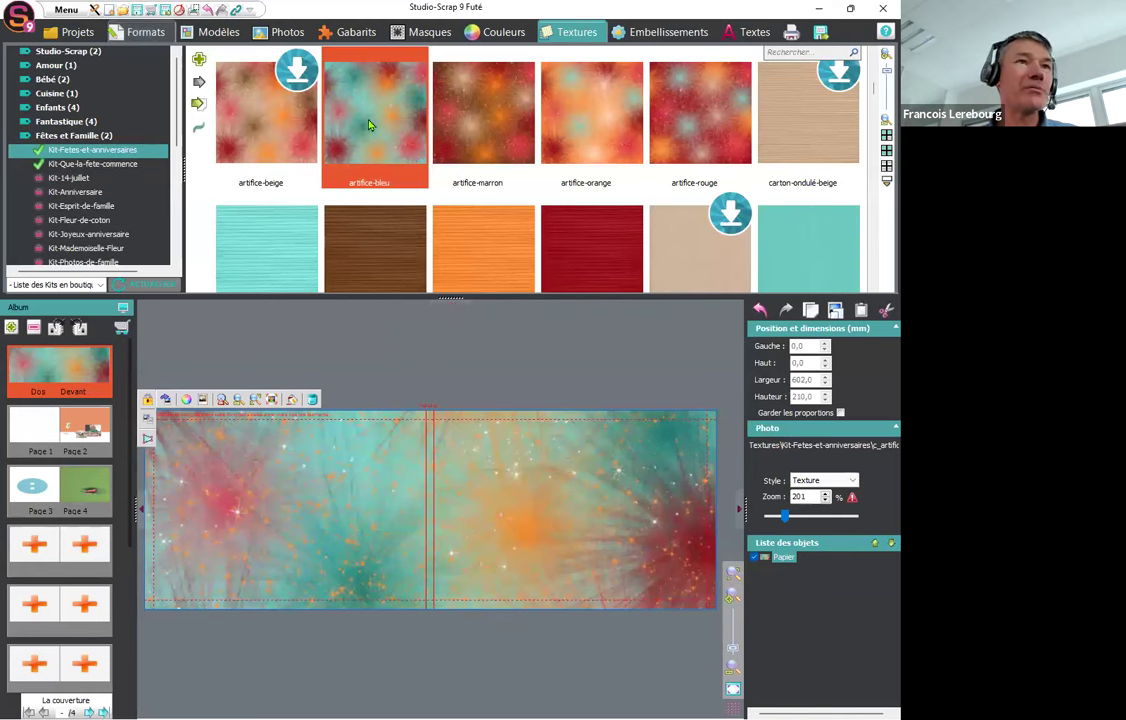
# Place the child-818440 photo on the front cover, about 402 mm from the left and 66 mm from the top.
pyautogui.click(280, 33)
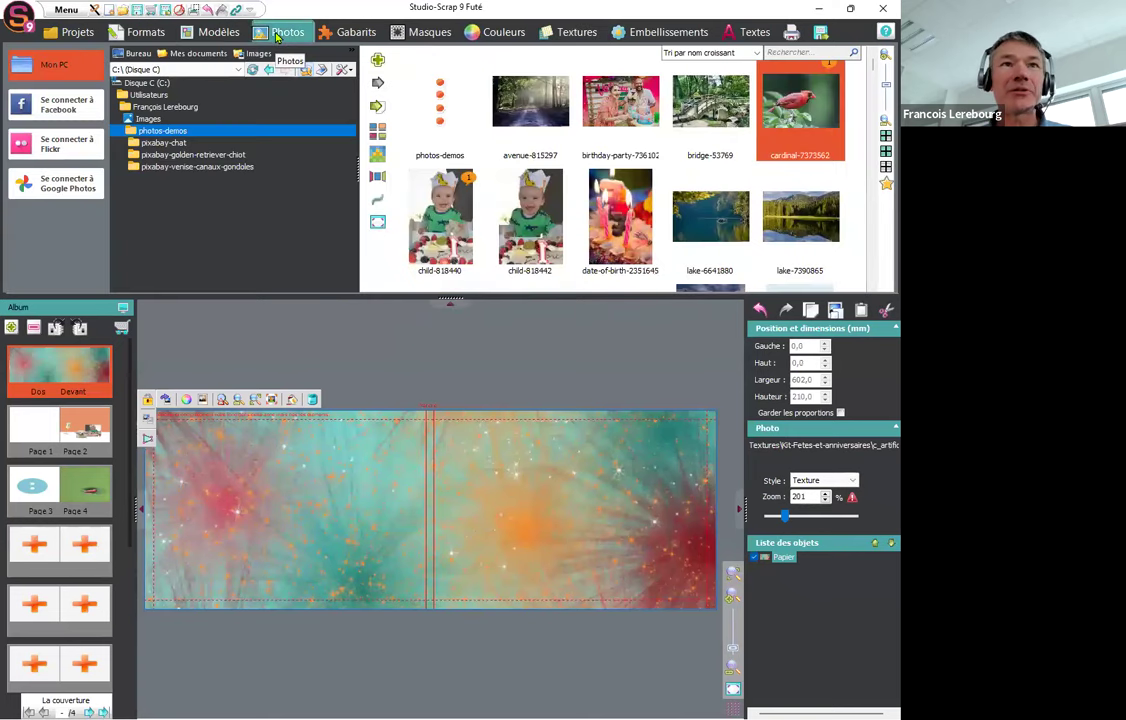
pyautogui.click(530, 210)
pyautogui.moveTo(530, 210)
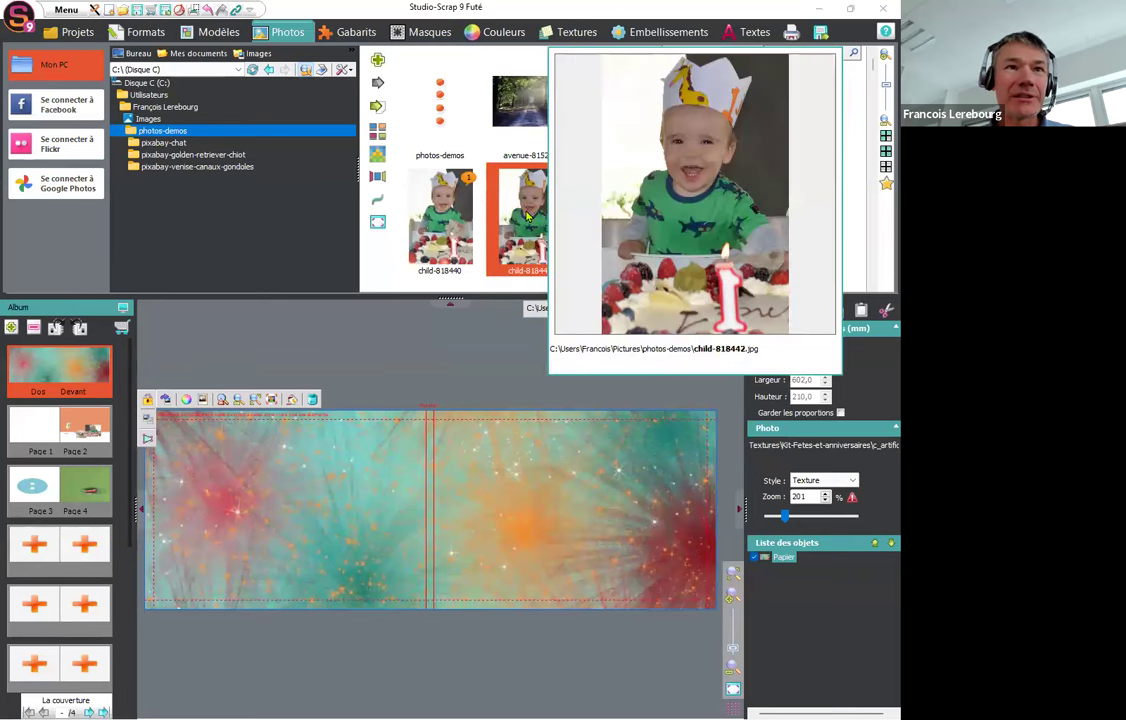
pyautogui.moveTo(440, 215); pyautogui.dragTo(665, 600)
# Compose a simple text in size 48 with the child's first name followed by "1 an", without a dash between them.
pyautogui.click(750, 32)
pyautogui.click(305, 58)
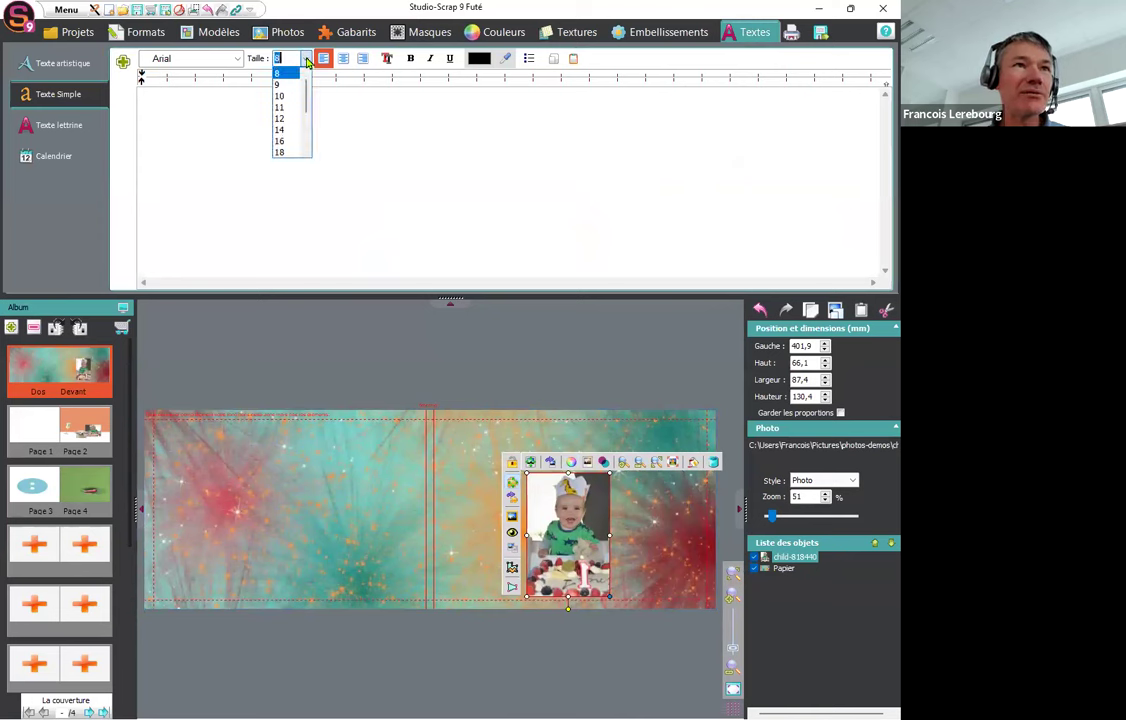
pyautogui.click(306, 144)
pyautogui.click(292, 152)
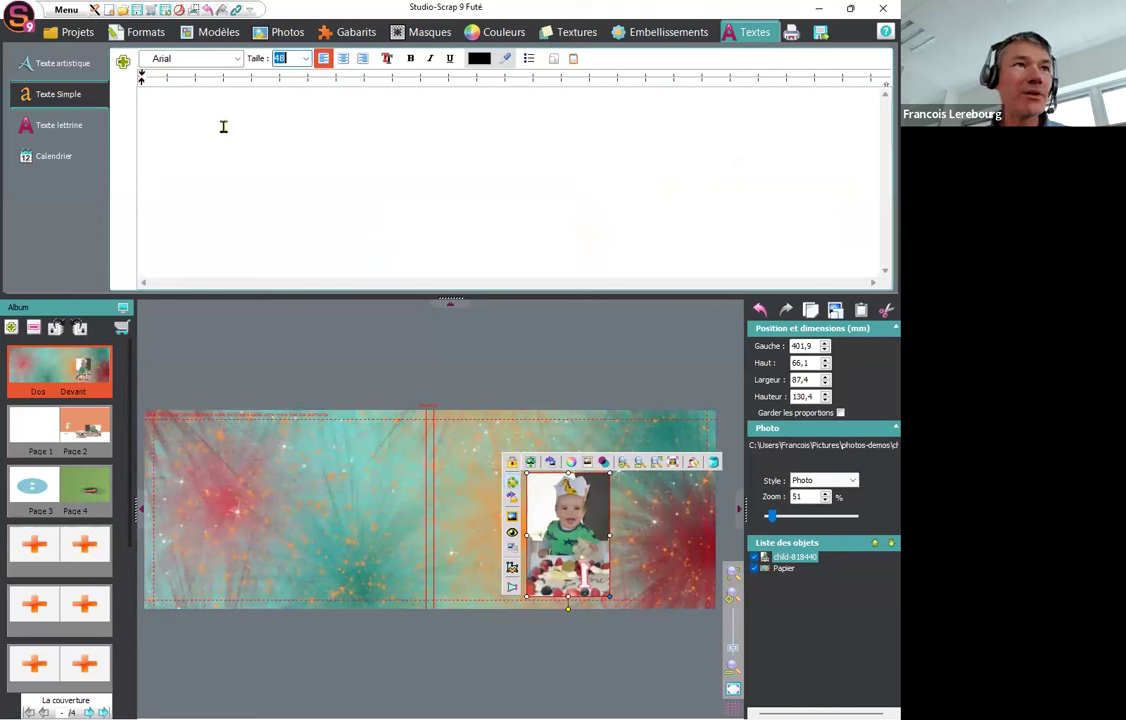
pyautogui.write('P')
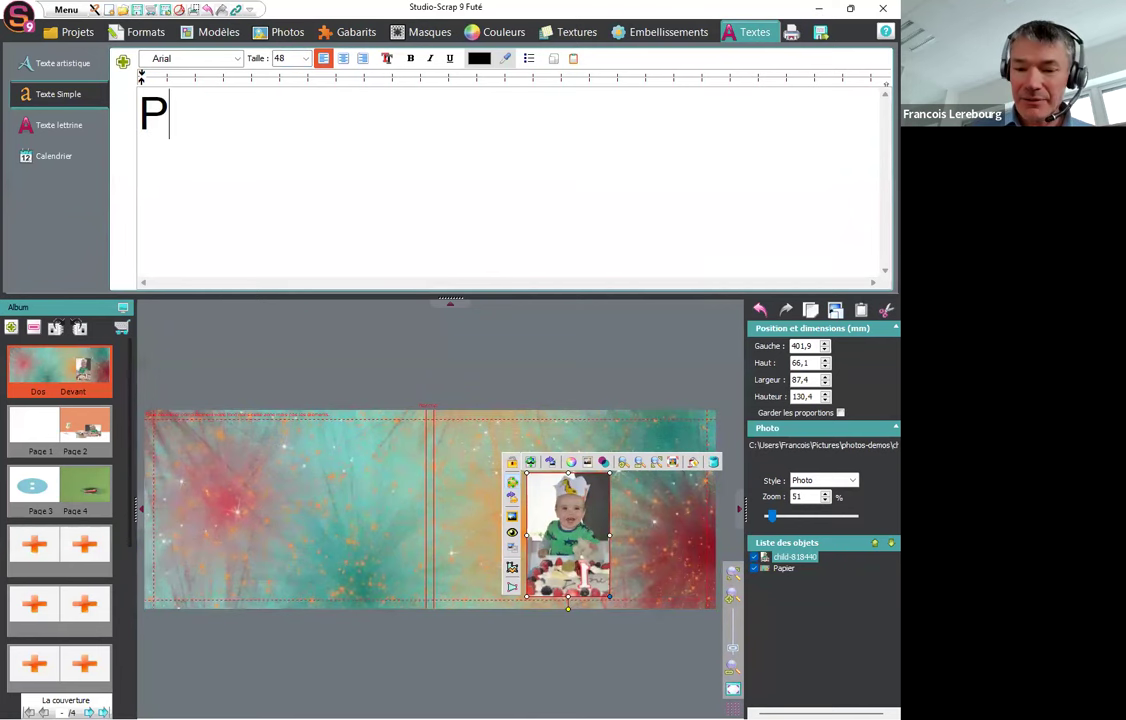
pyautogui.write('ierre ')
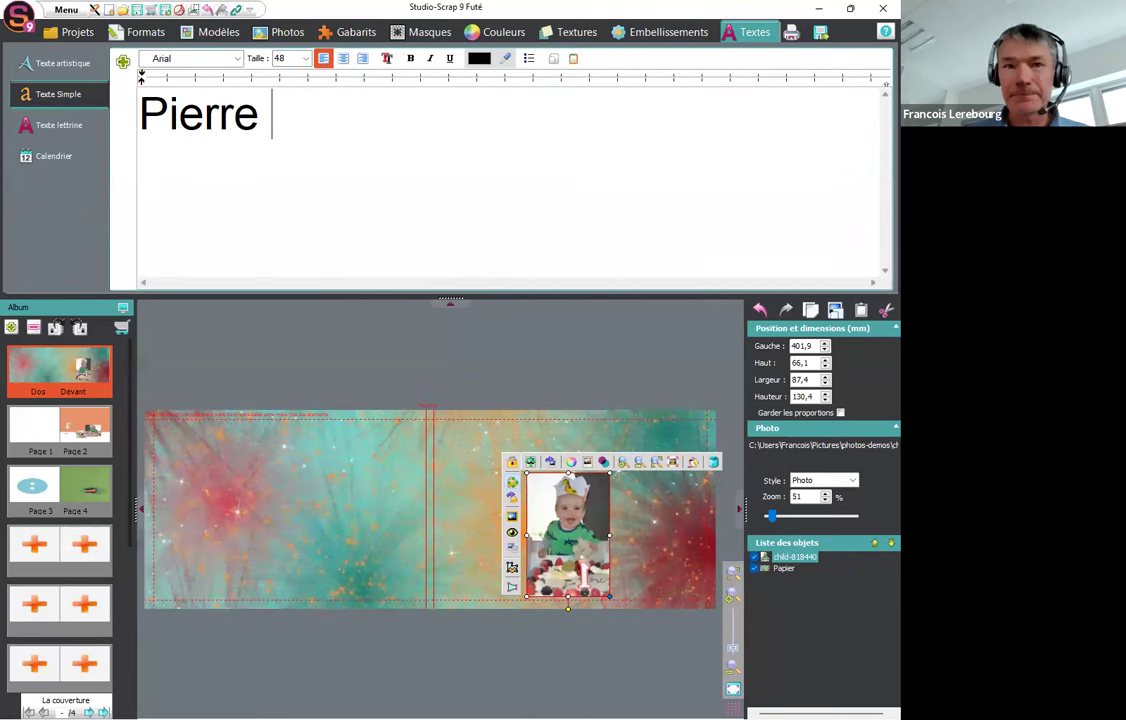
pyautogui.write('- 1 an')
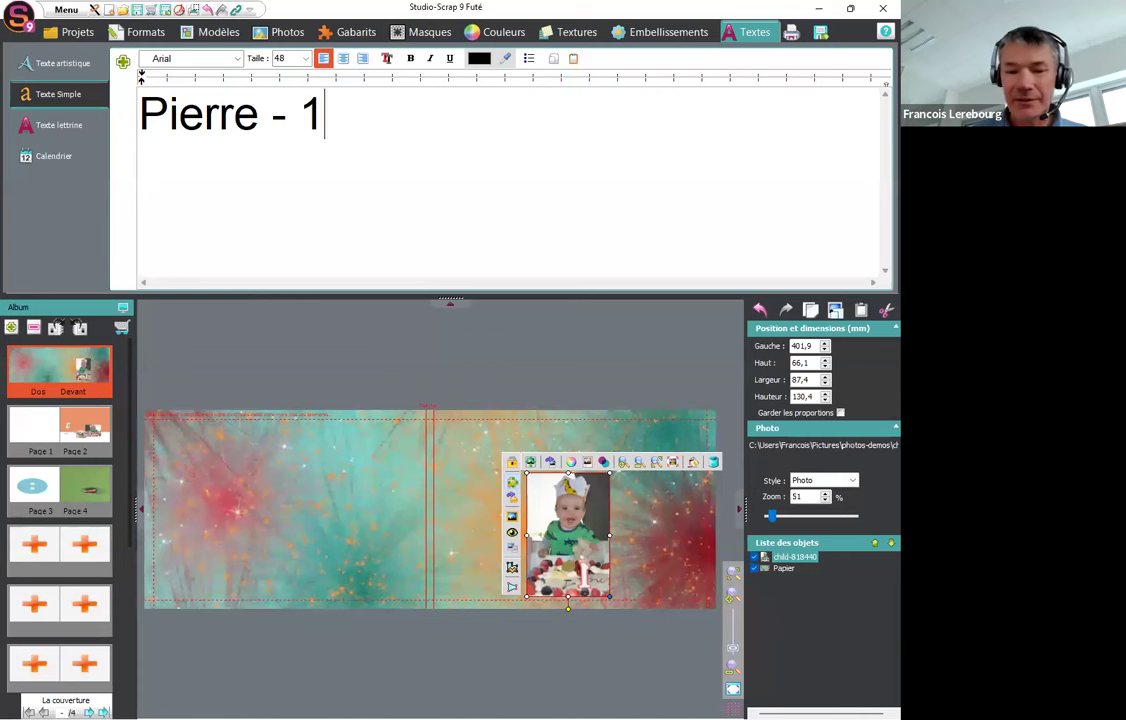
pyautogui.press('Left')
pyautogui.press('Left')
pyautogui.press('Left')
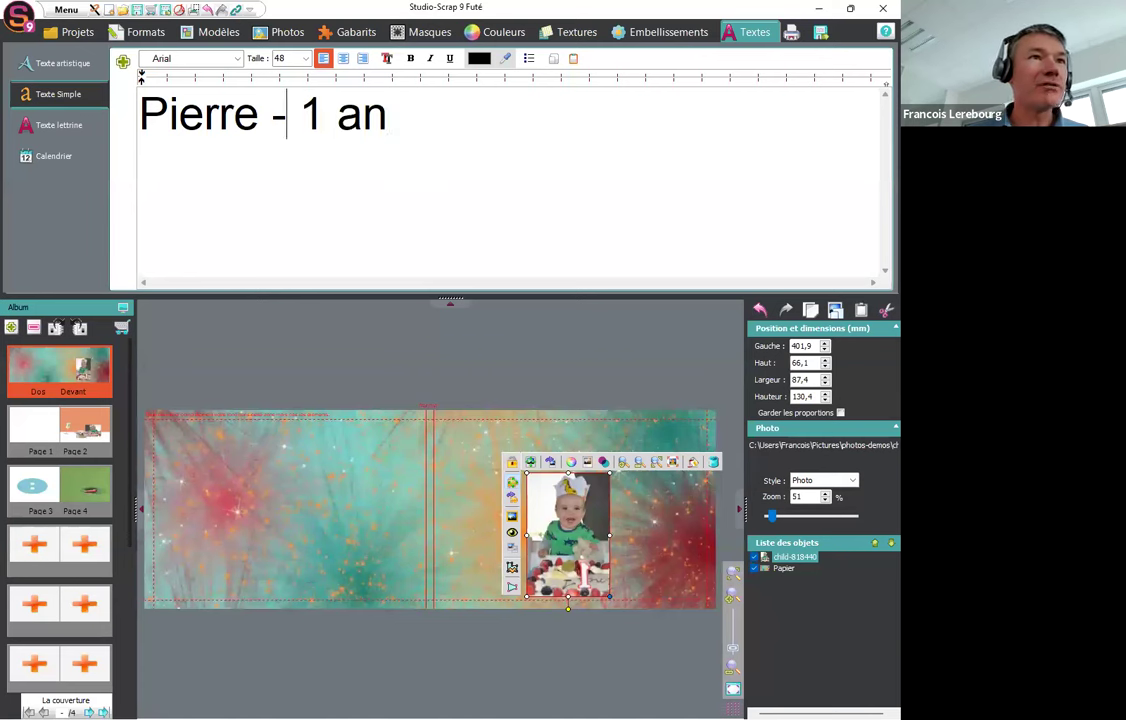
pyautogui.press('BackSpace')
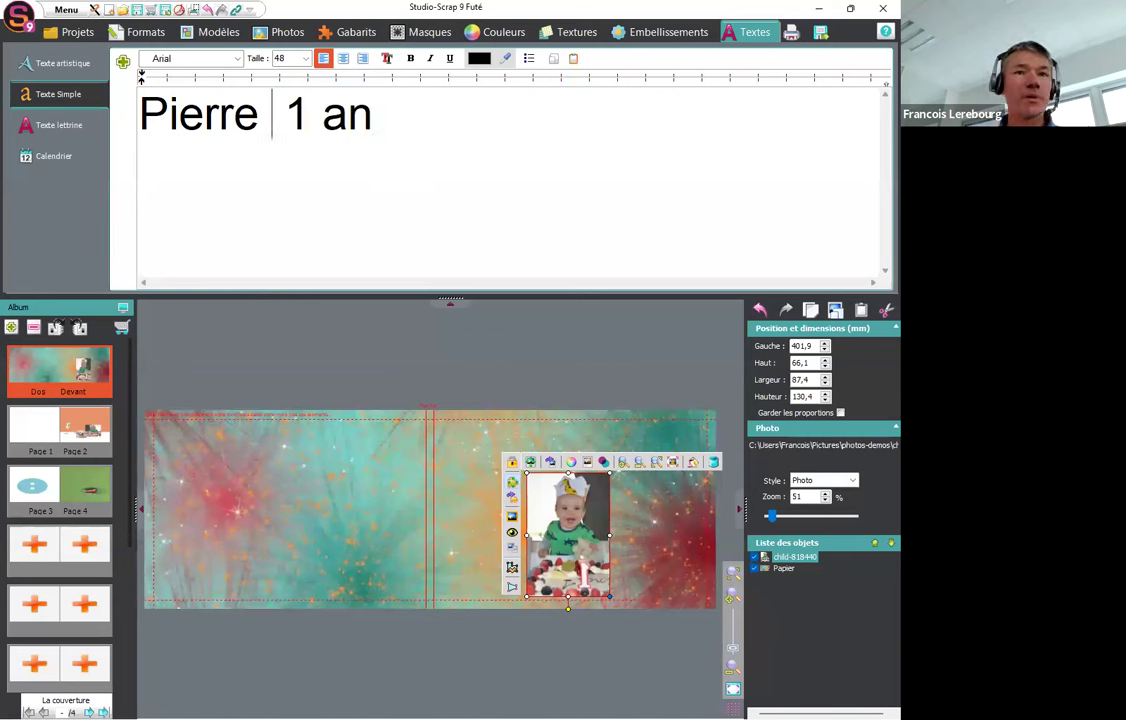
# Add the text to the front cover above the child's photo, in a frame about 226 mm wide and 24 mm high.
pyautogui.click(123, 61)
pyautogui.moveTo(381, 447); pyautogui.dragTo(531, 447)
pyautogui.moveTo(604, 580); pyautogui.dragTo(604, 460)
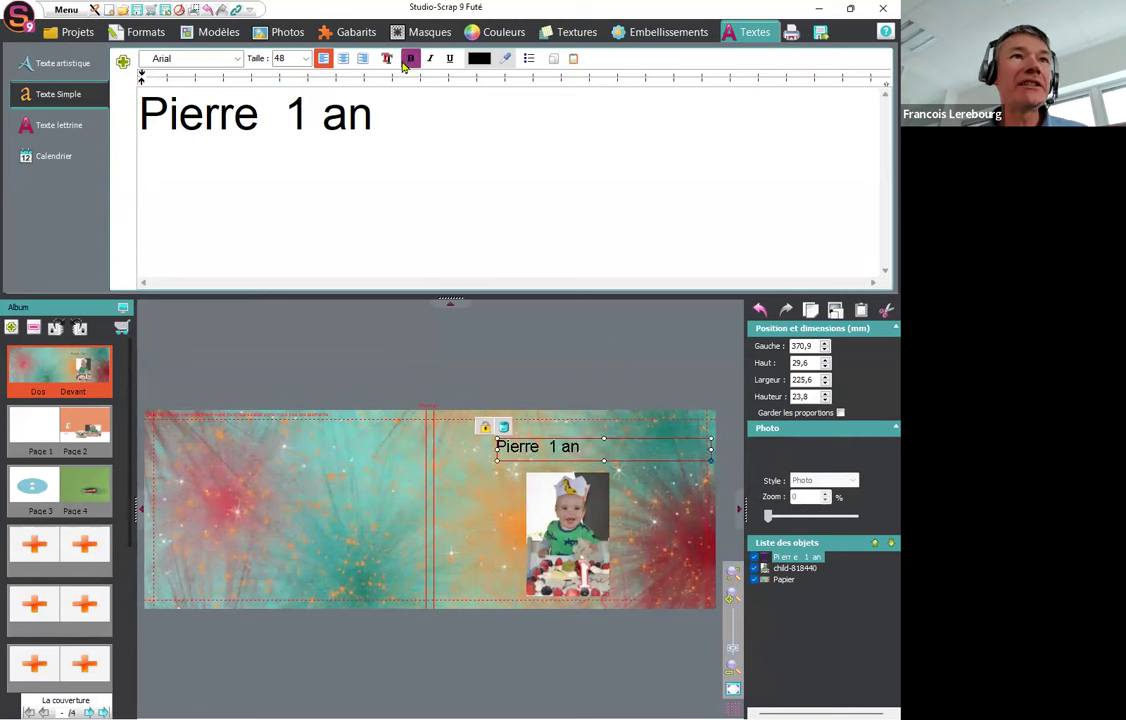
# Make the whole cover title bold and change its font to Arial Black.
pyautogui.moveTo(360, 110); pyautogui.dragTo(137, 115)
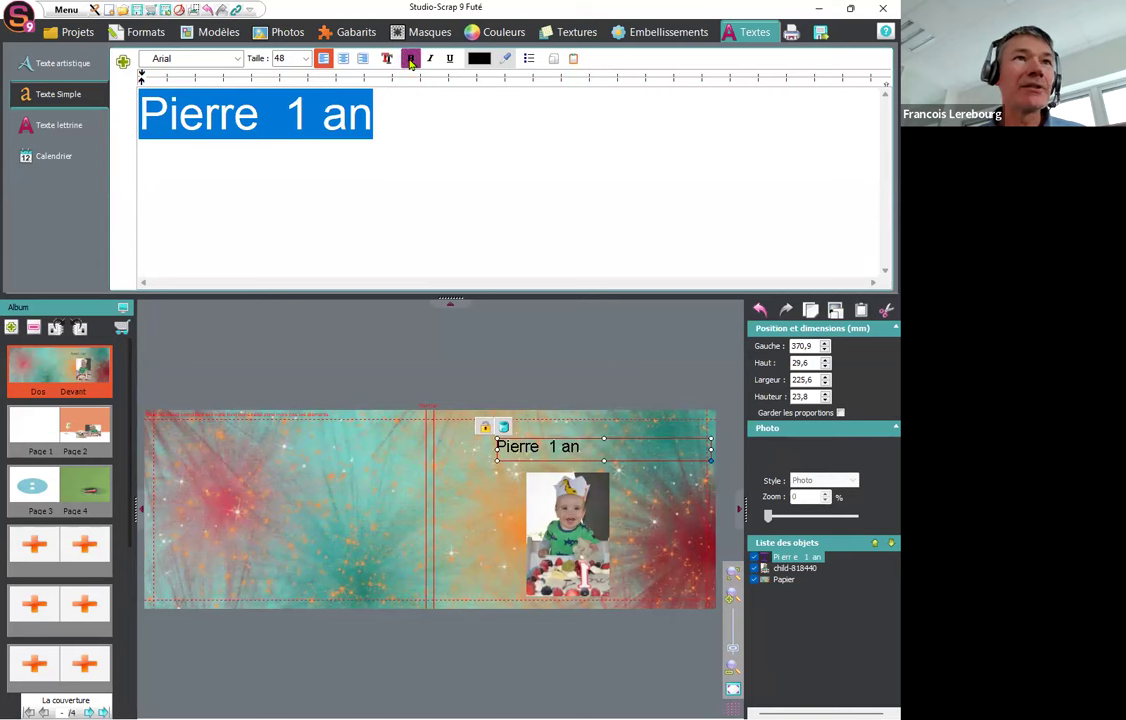
pyautogui.click(410, 59)
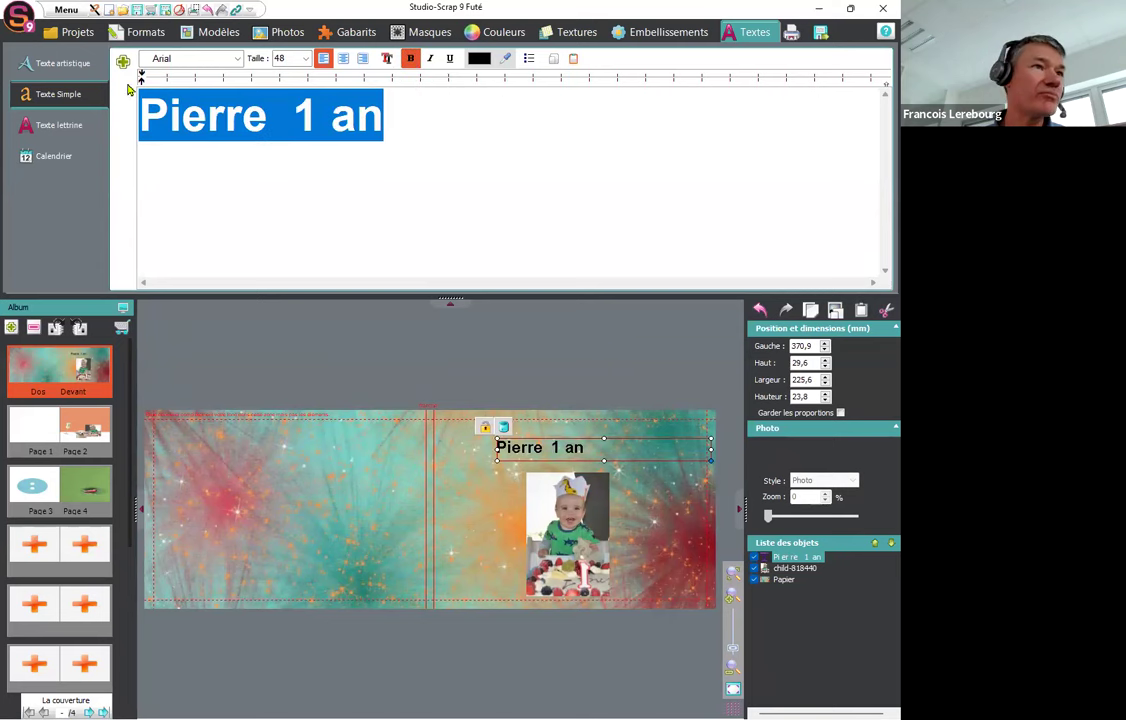
pyautogui.click(237, 59)
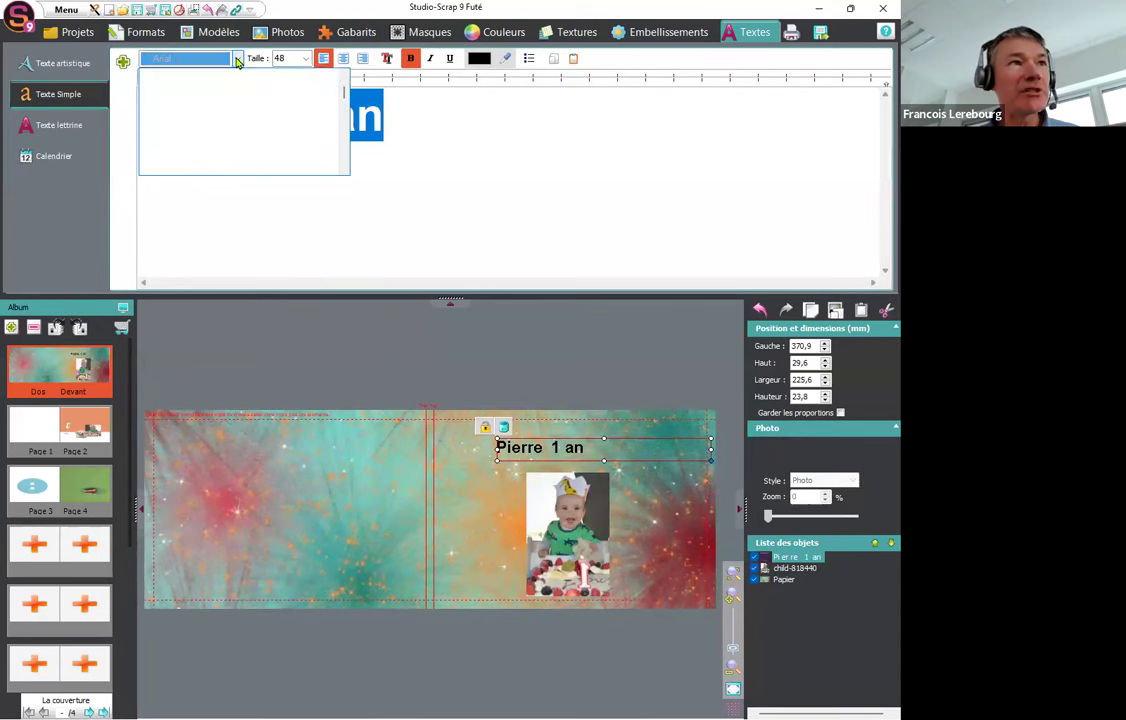
pyautogui.click(210, 102)
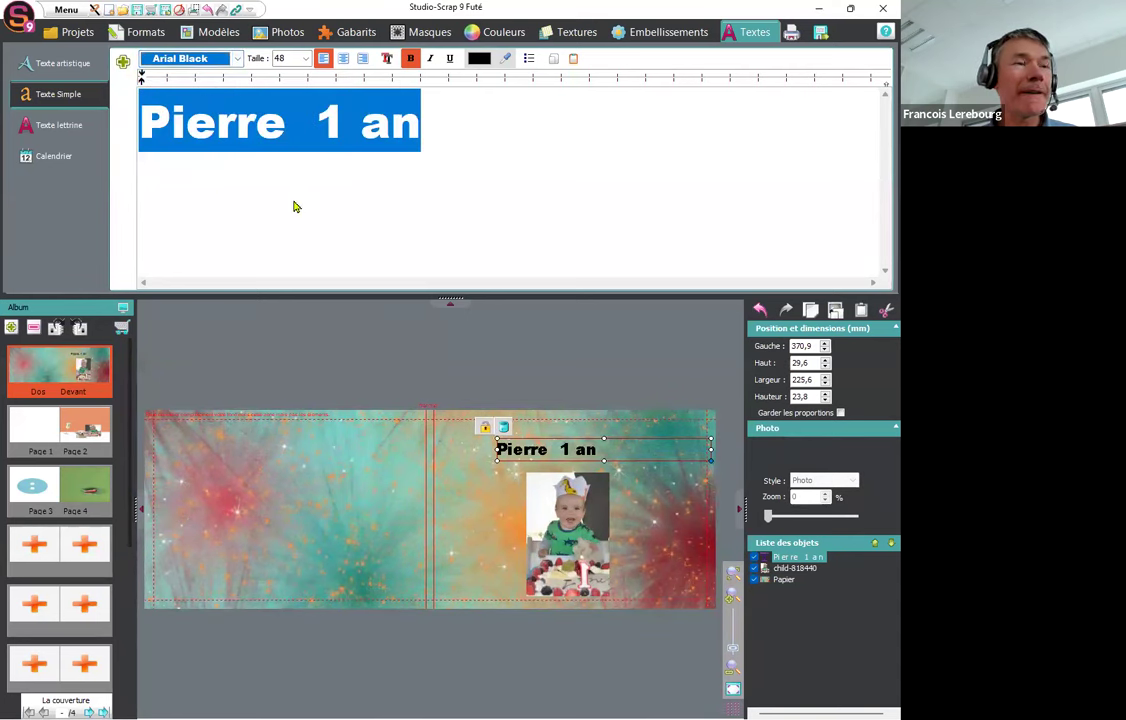
pyautogui.click(322, 188)
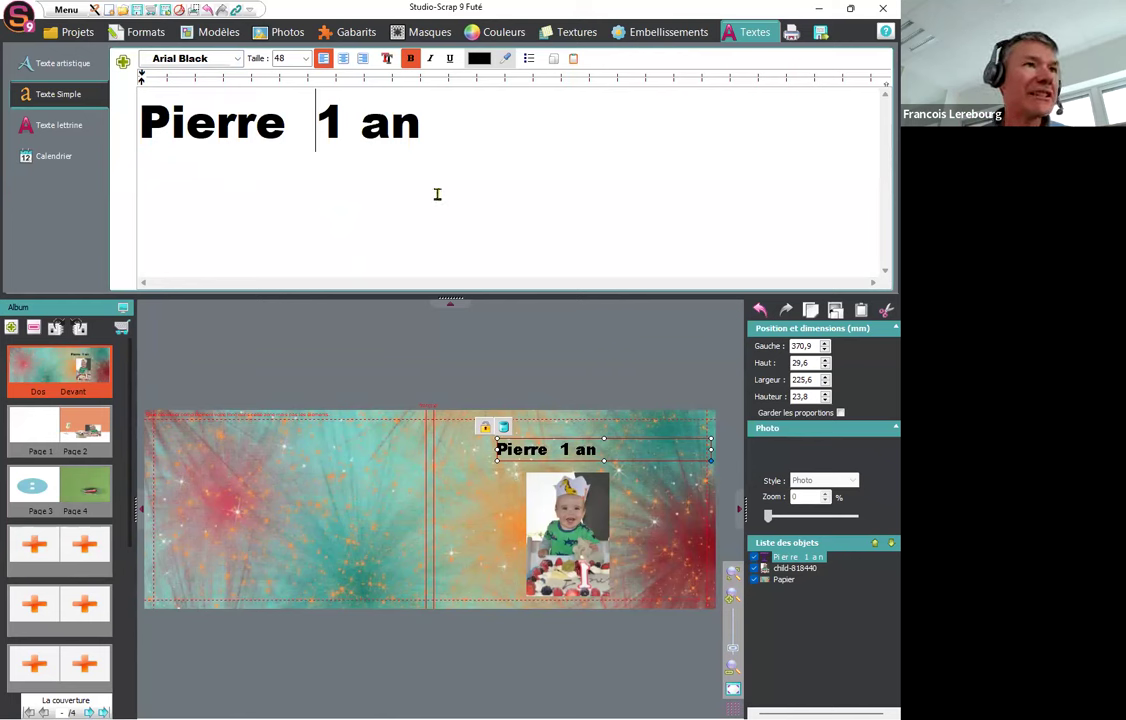
# Open the modele-album-anniversaires-mariages-v4 album from Kit-Fetes-et-anniversaires and continue past the photo quality check.
pyautogui.click(78, 37)
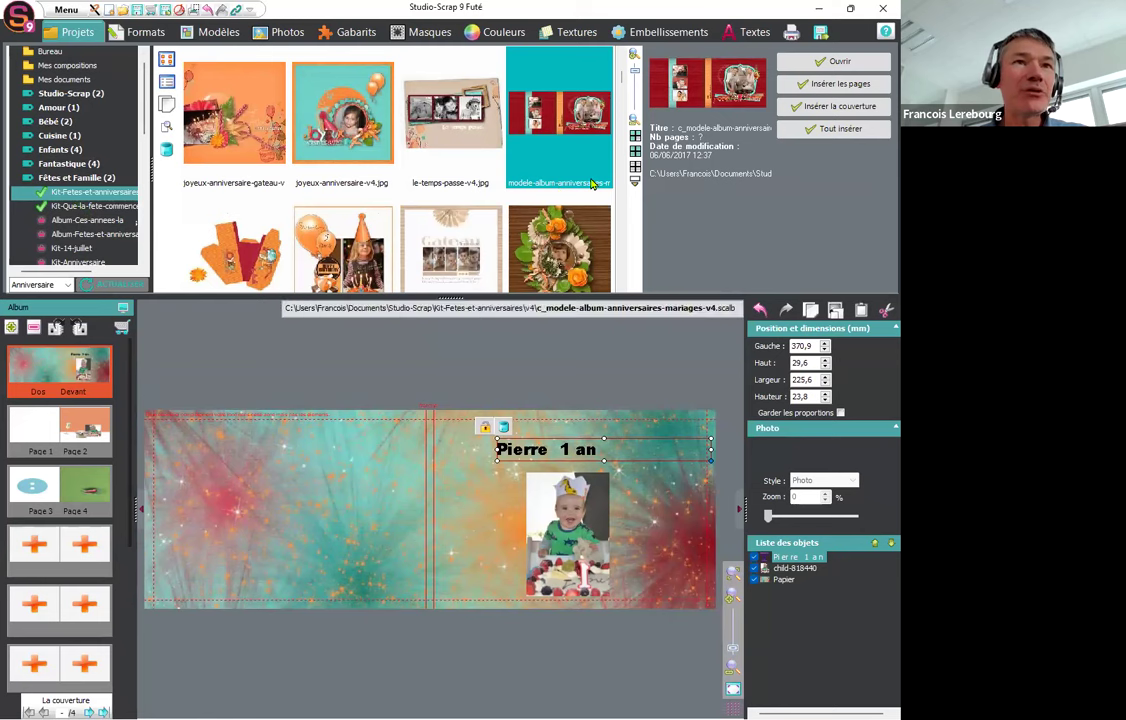
pyautogui.click(621, 55)
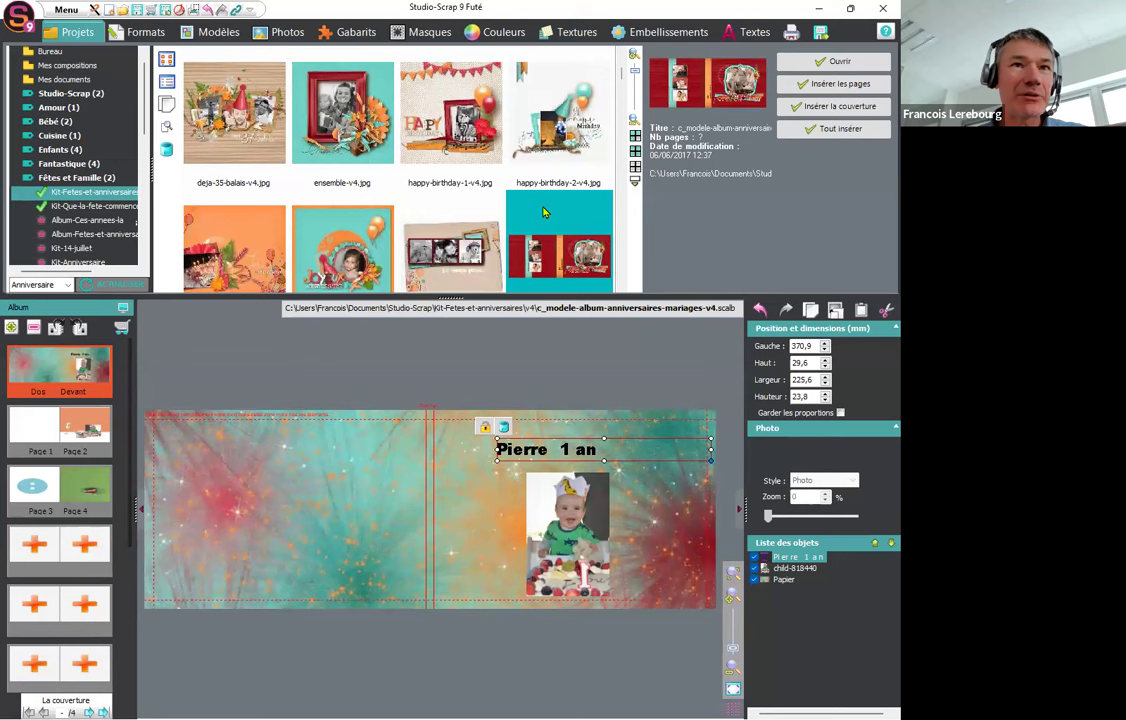
pyautogui.click(830, 64)
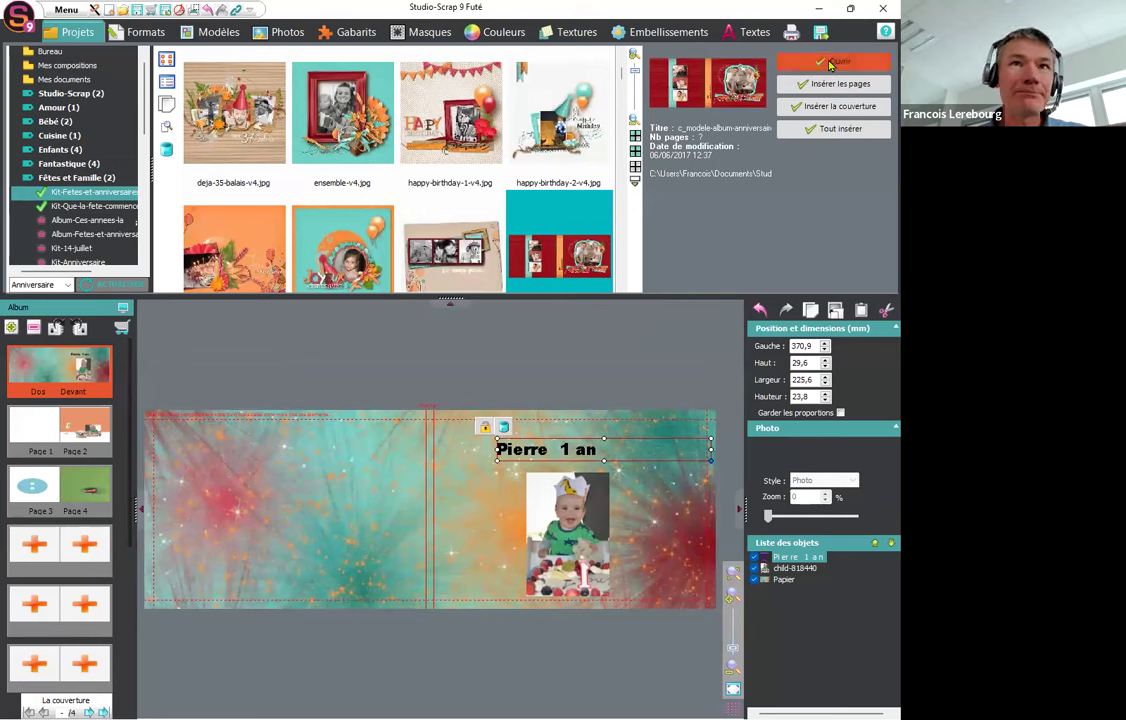
pyautogui.click(720, 431)
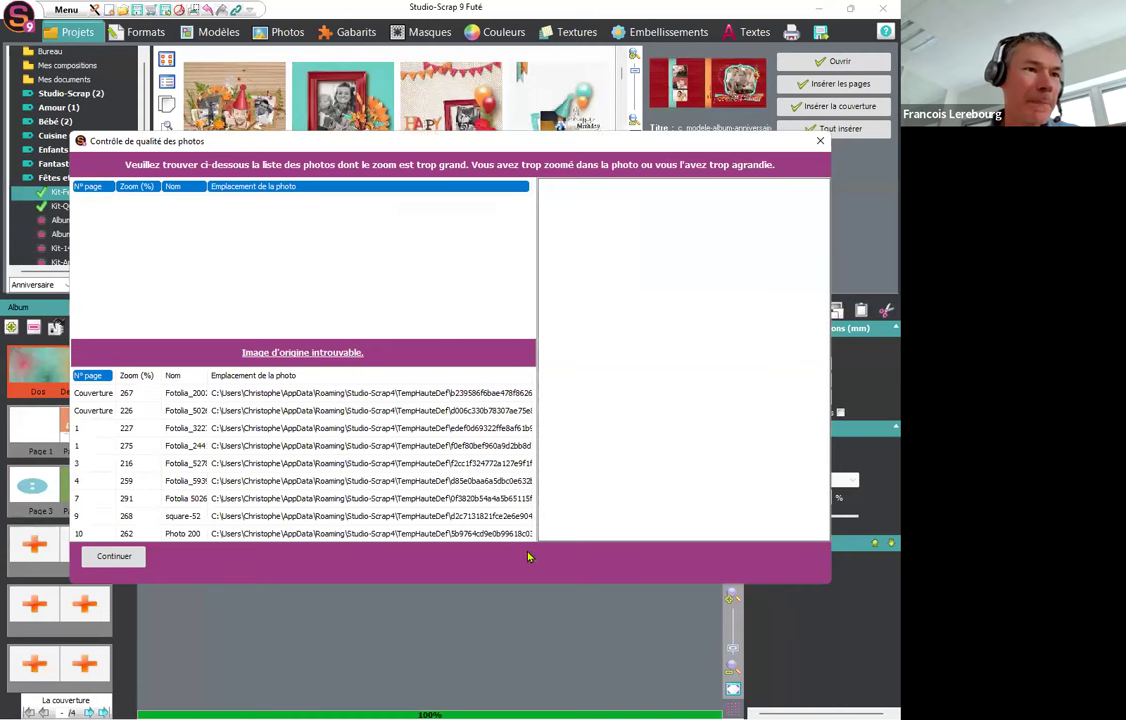
pyautogui.click(114, 556)
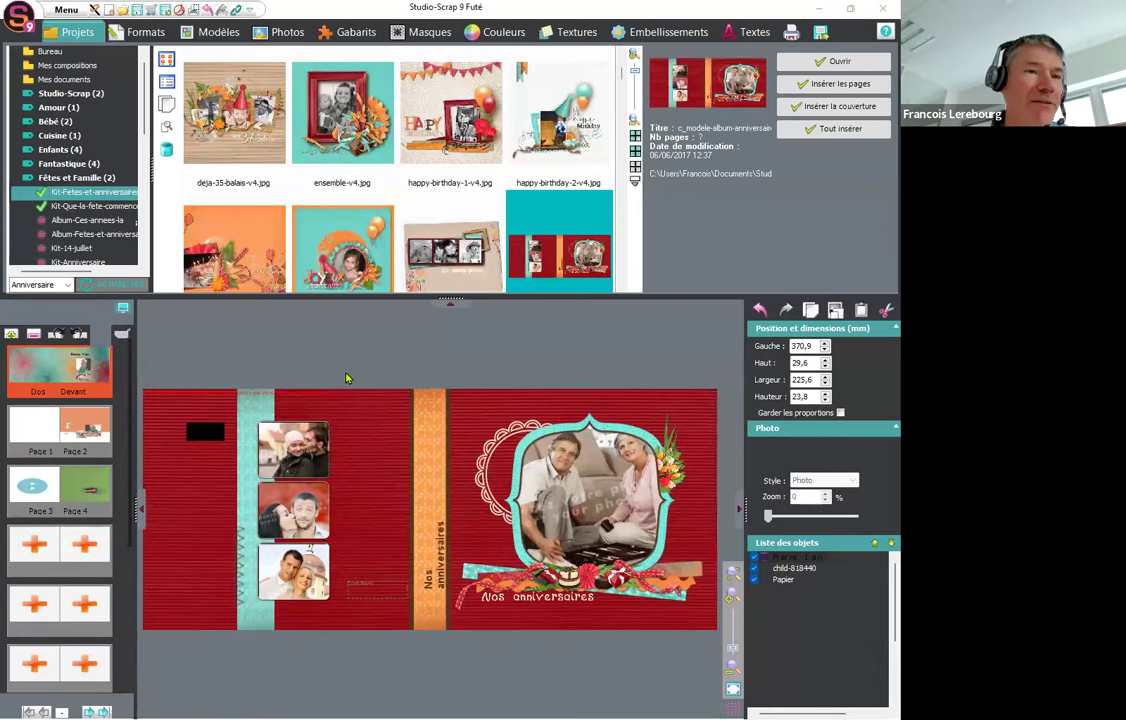
pyautogui.click(346, 376)
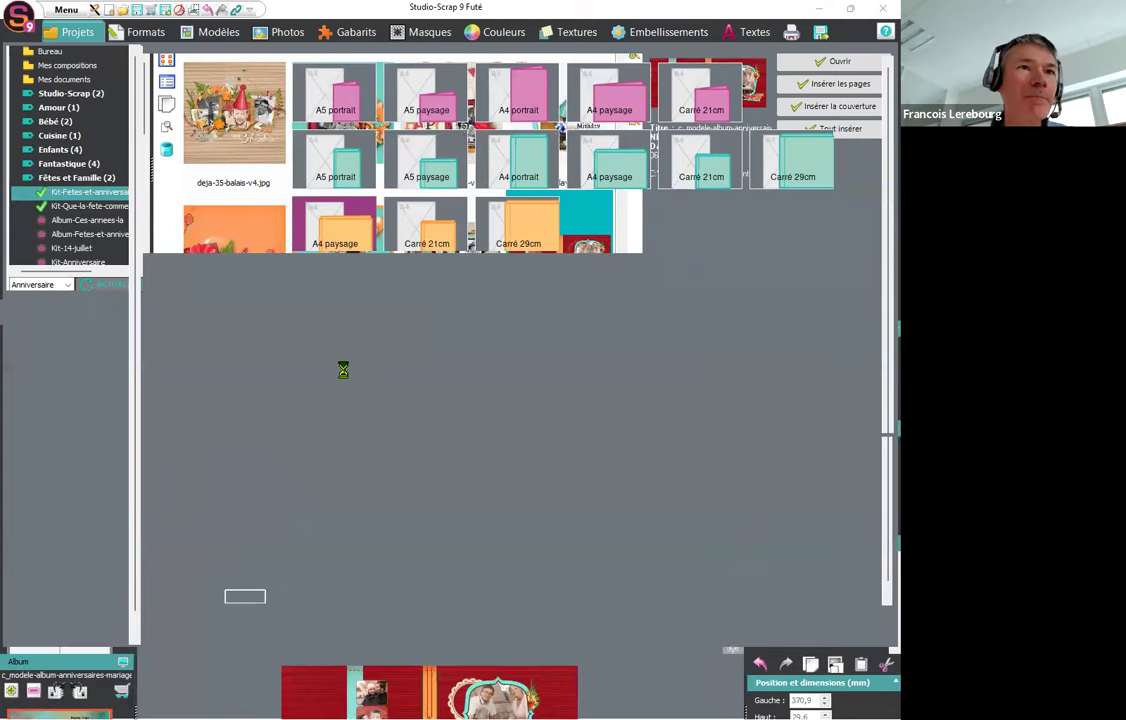
# Replace the couple's photo in the turquoise frame on the front cover with child-818440.
pyautogui.click(285, 33)
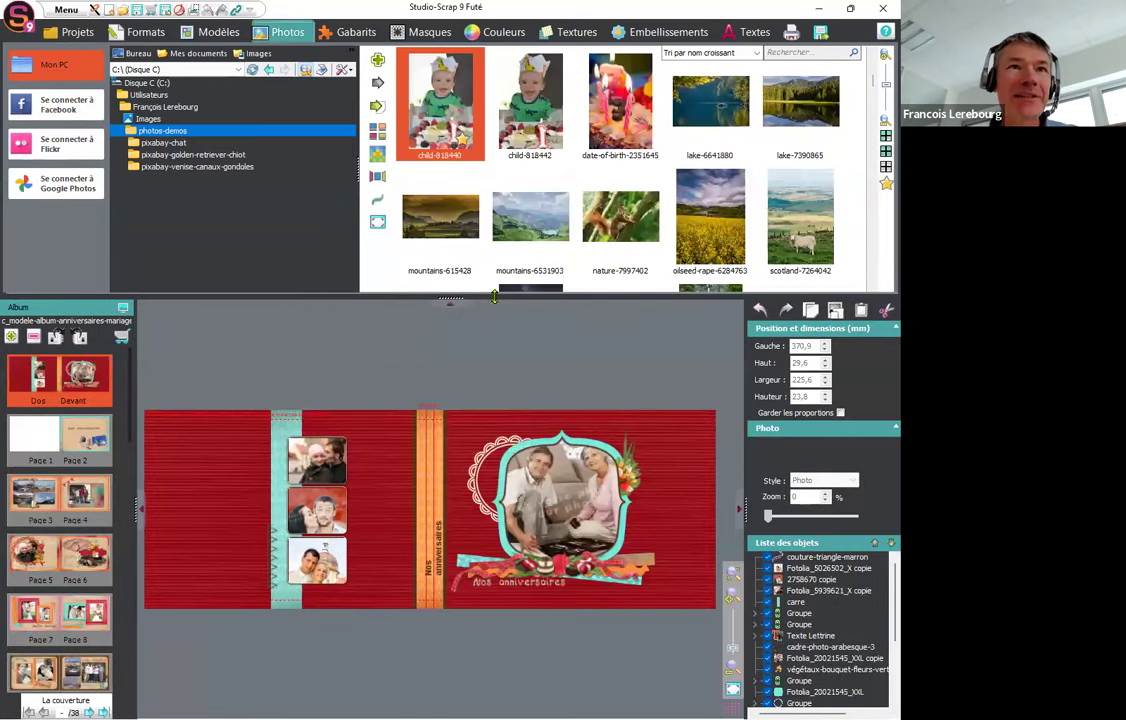
pyautogui.moveTo(400, 98); pyautogui.dragTo(577, 497)
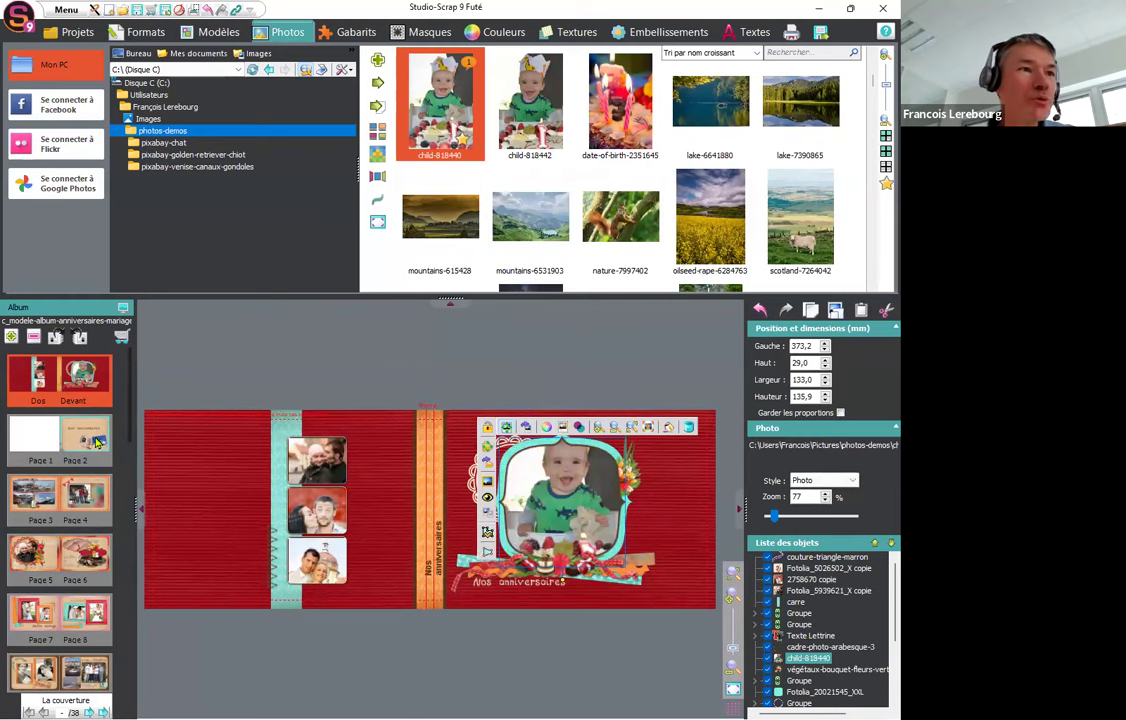
# Examine the layouts of album pages 1 to 4, including page 3 in the full-size view.
pyautogui.click(89, 428)
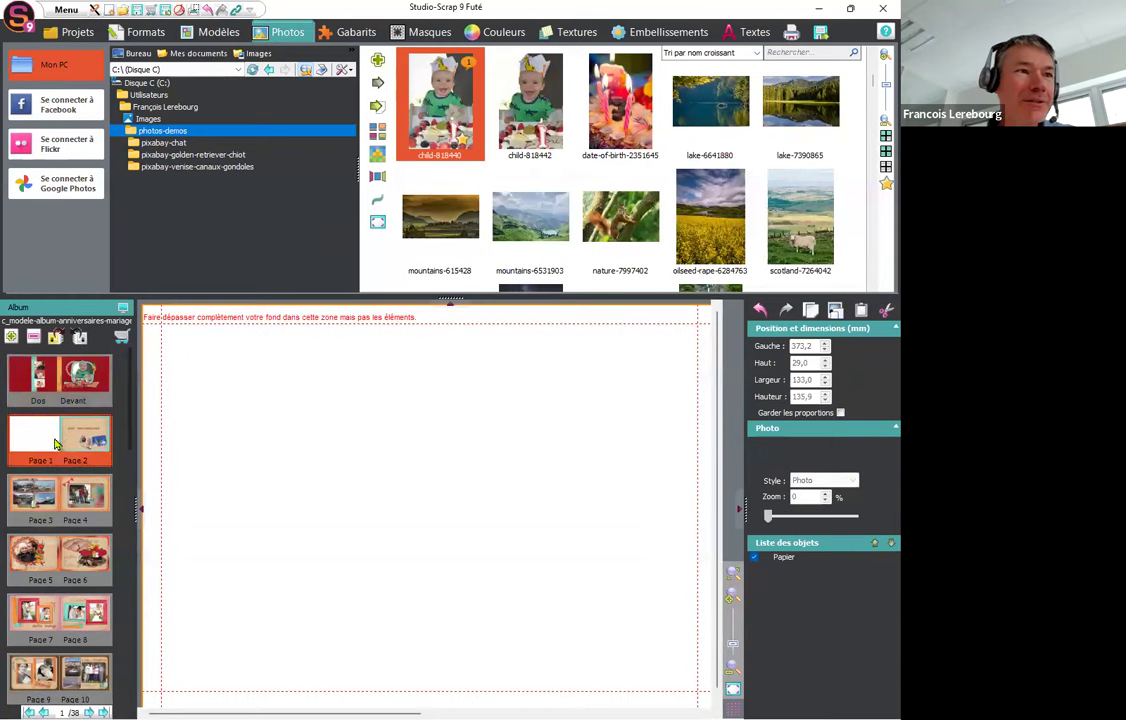
pyautogui.click(76, 490)
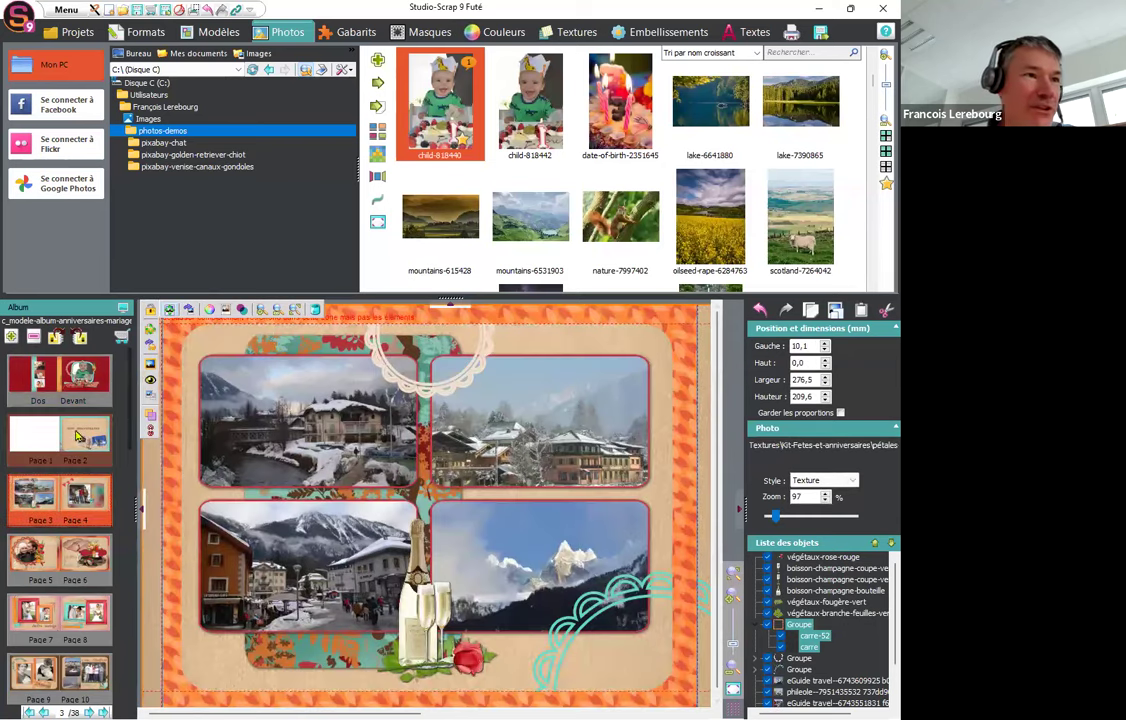
pyautogui.click(40, 441)
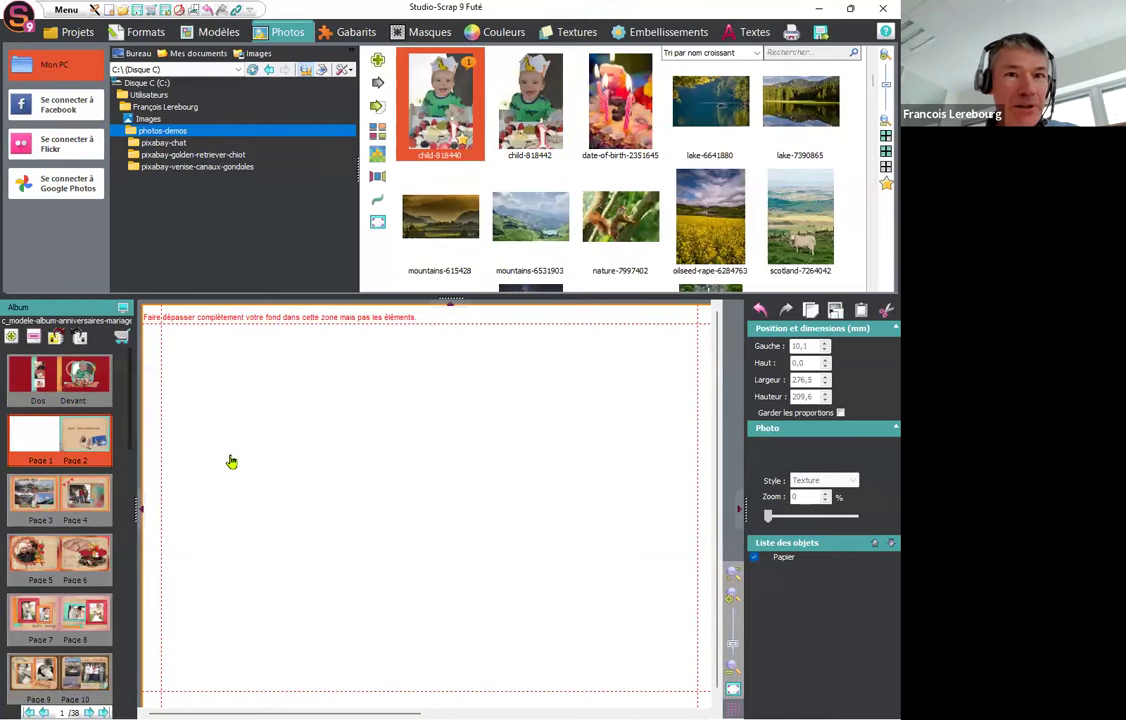
pyautogui.click(733, 668)
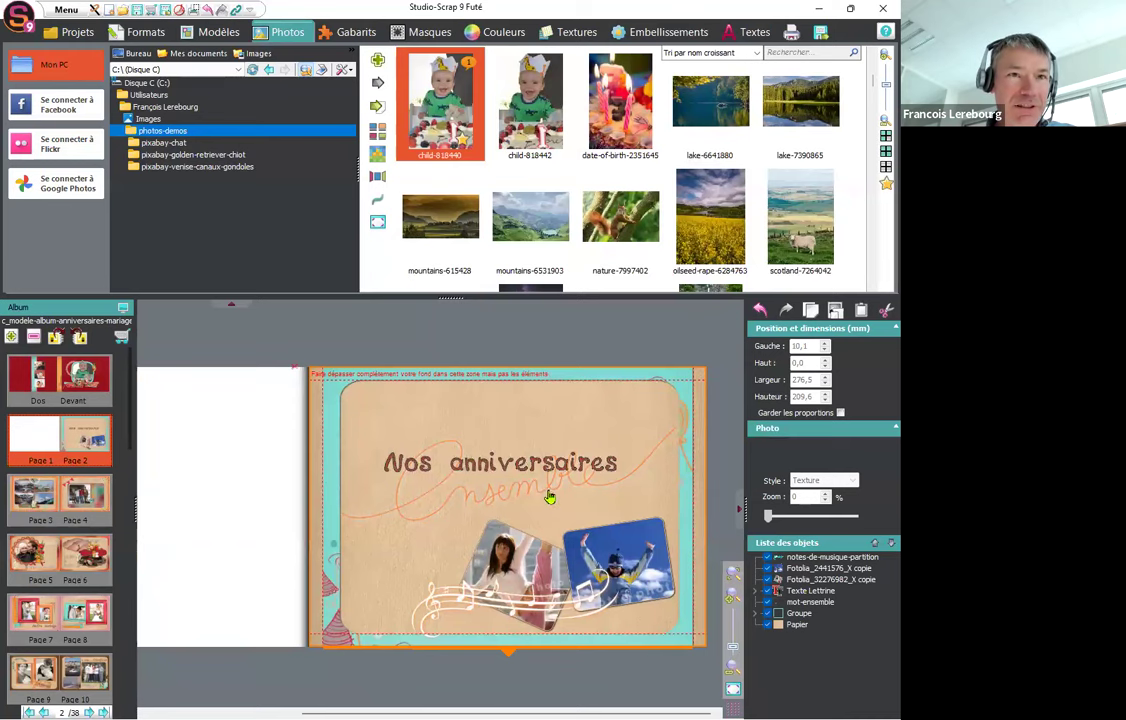
pyautogui.click(48, 497)
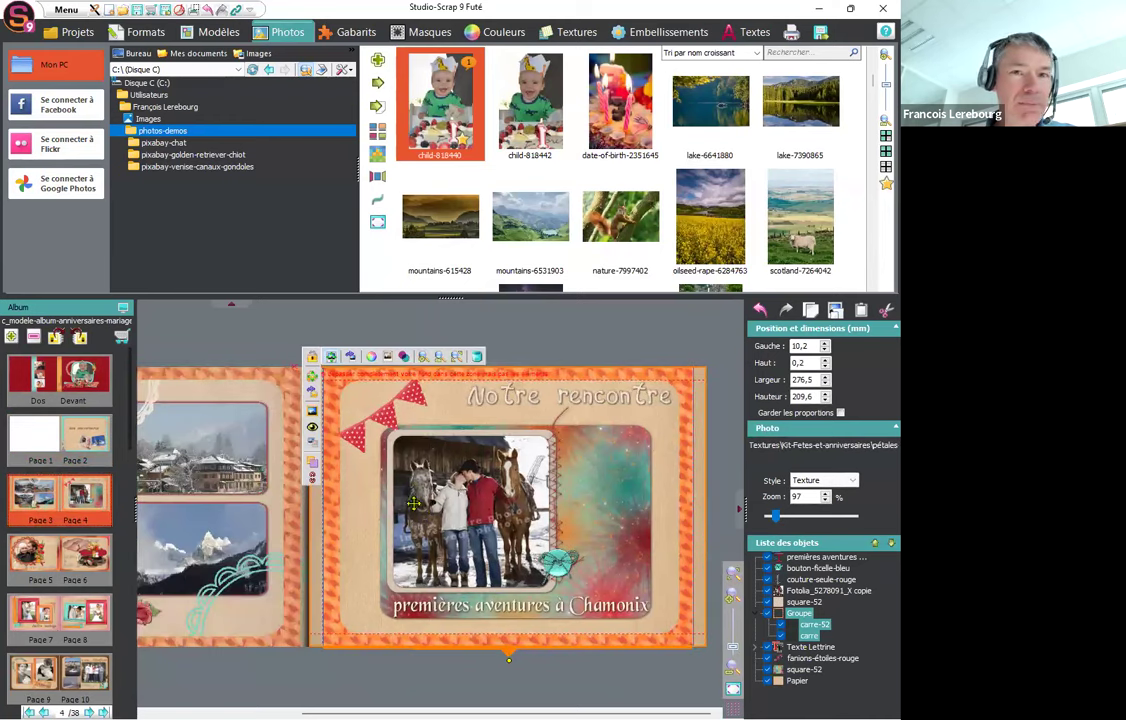
pyautogui.click(733, 691)
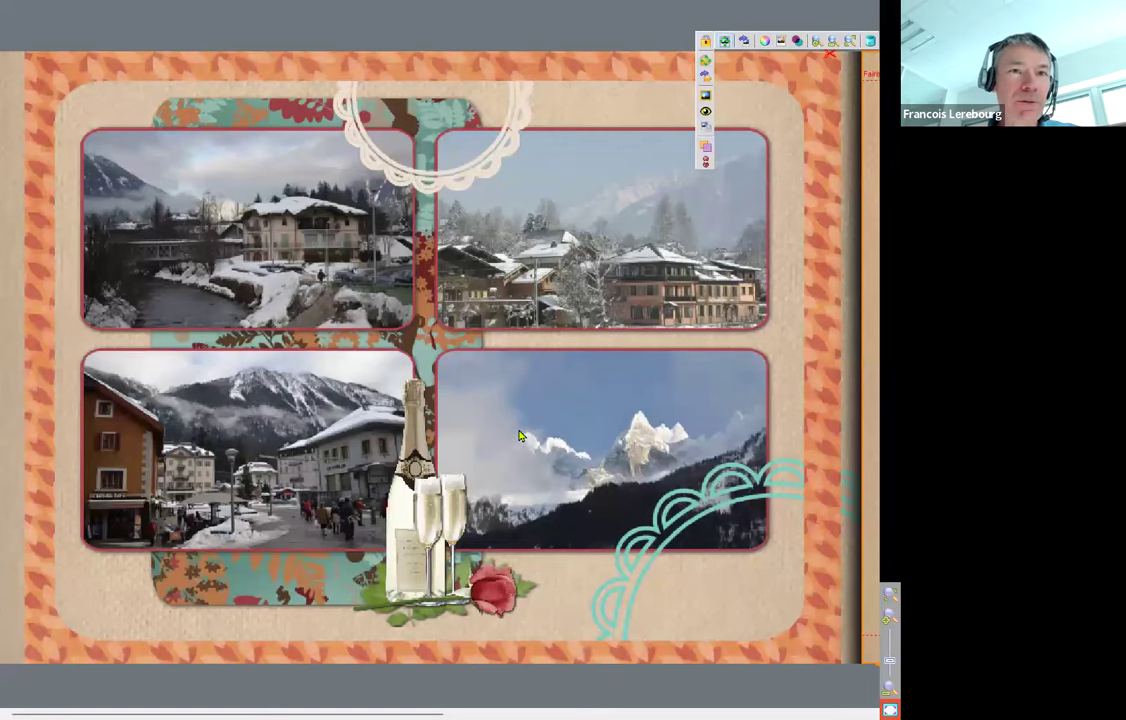
pyautogui.click(458, 436)
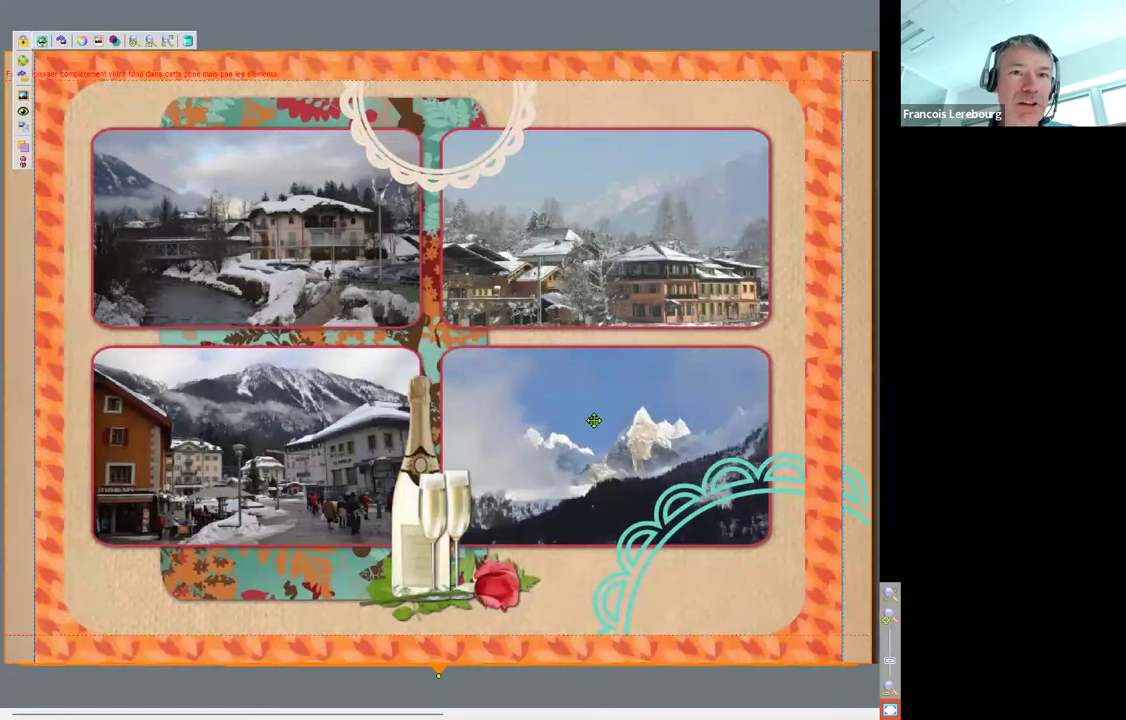
pyautogui.click(880, 703)
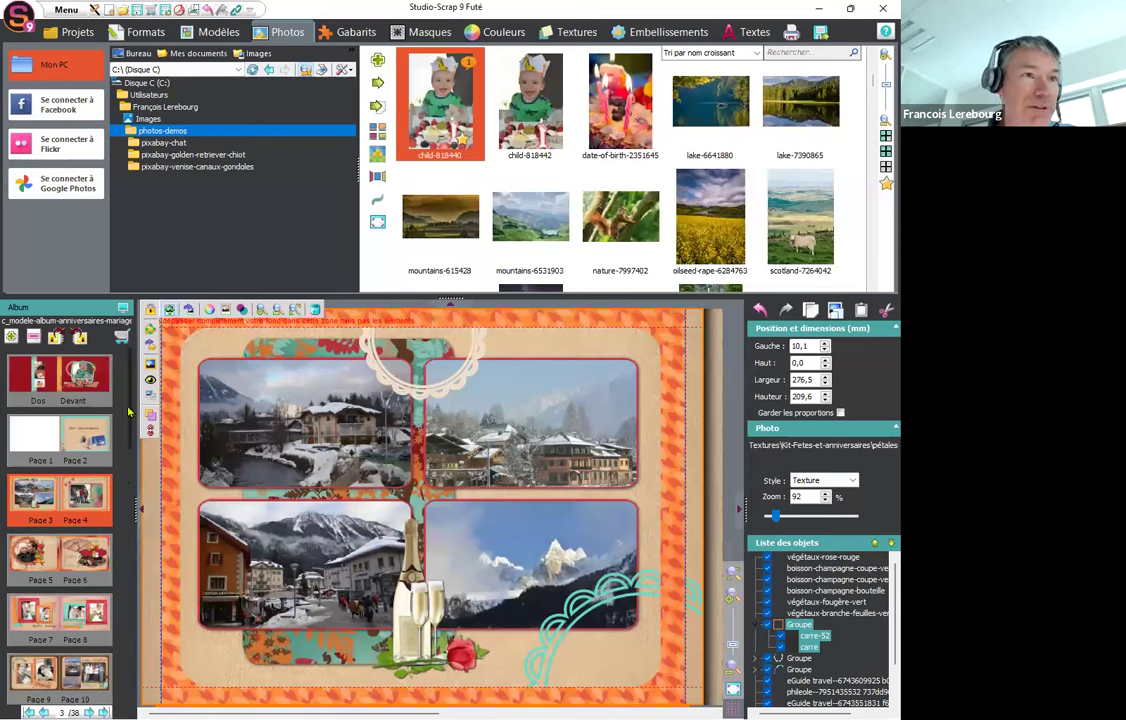
# Fill the orange wooden frame on page 29 with the date-of-birth-2351645 photo, and replace that photo with child-818442.
pyautogui.scroll(-5, 78, 591)
pyautogui.scroll(-4, 78, 591)
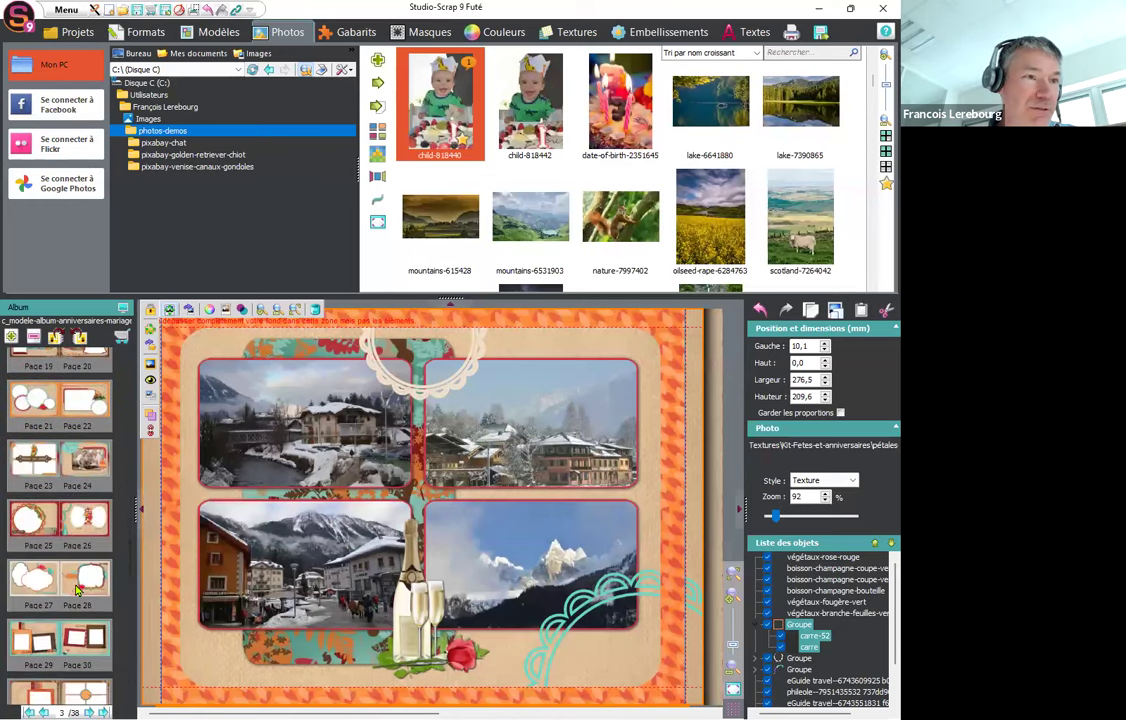
pyautogui.click(60, 430)
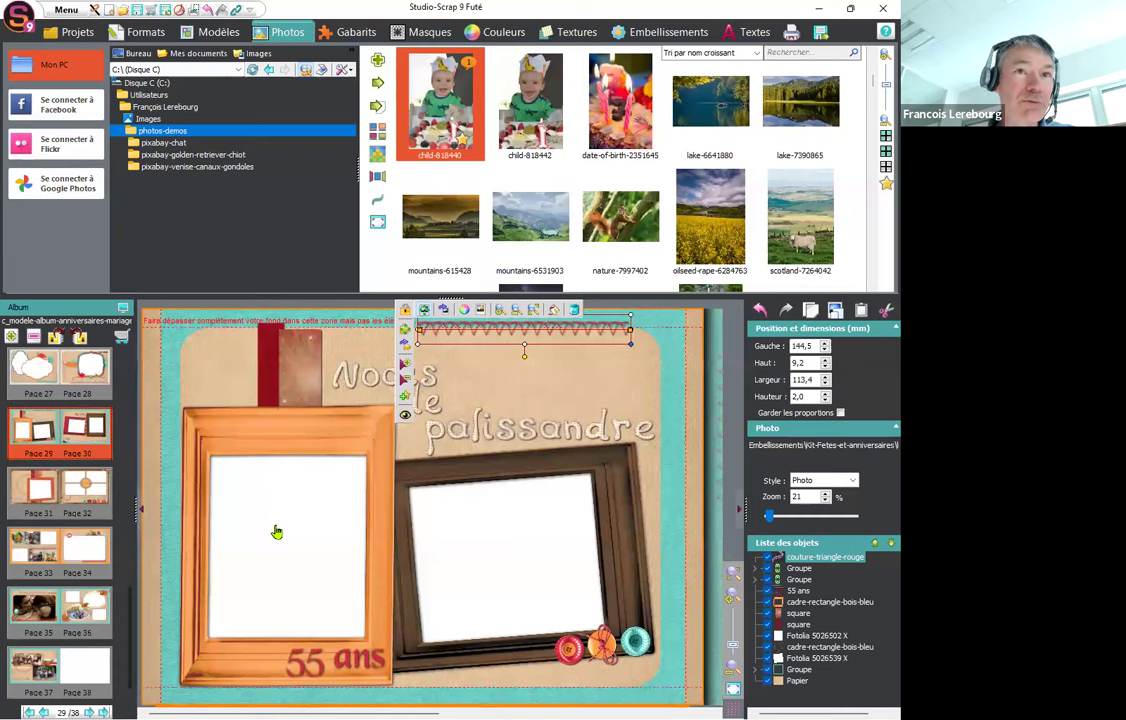
pyautogui.click(277, 532)
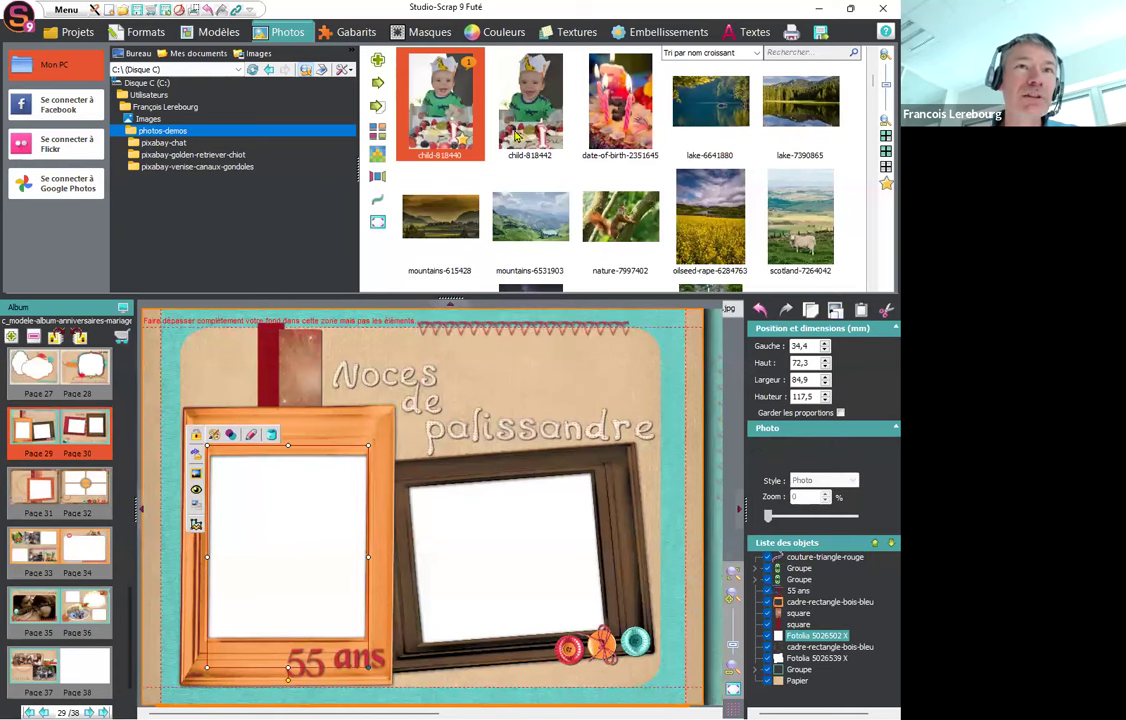
pyautogui.moveTo(614, 108); pyautogui.dragTo(278, 560)
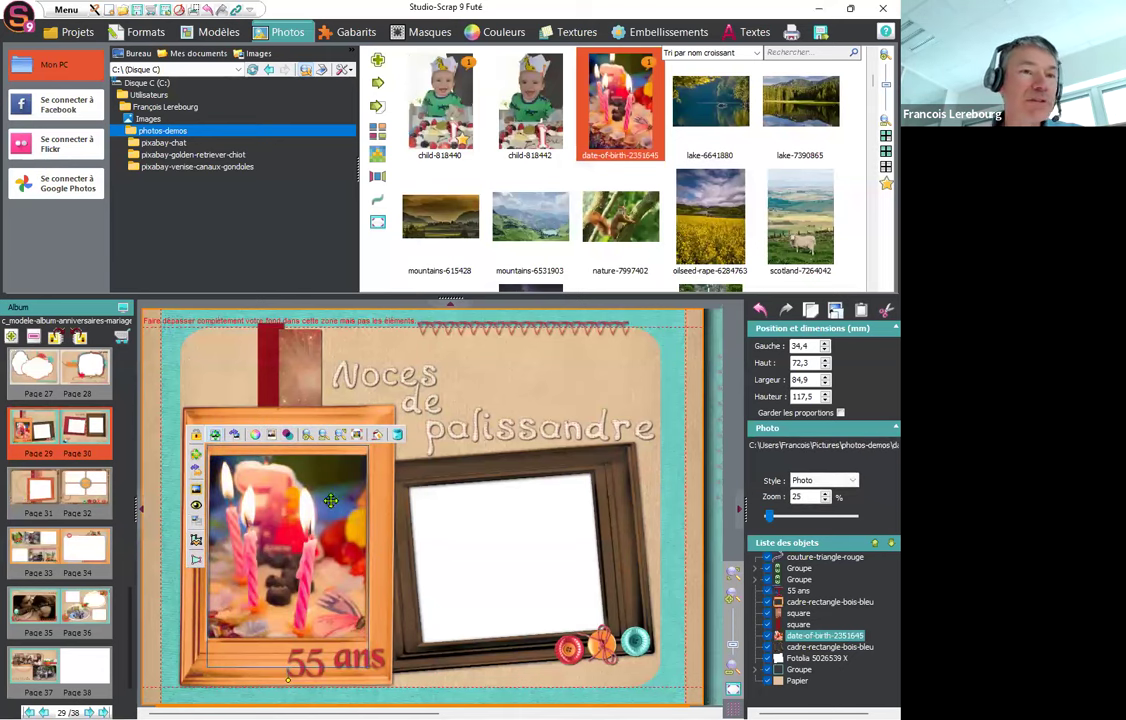
pyautogui.click(533, 115)
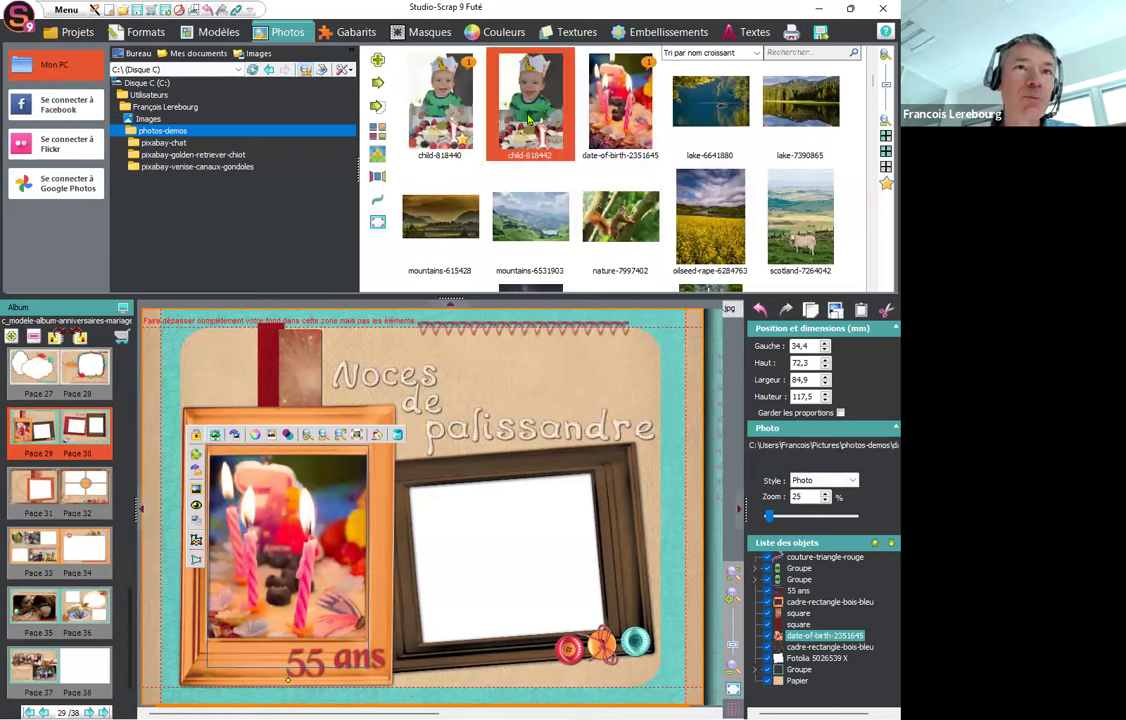
pyautogui.moveTo(535, 113); pyautogui.dragTo(252, 494)
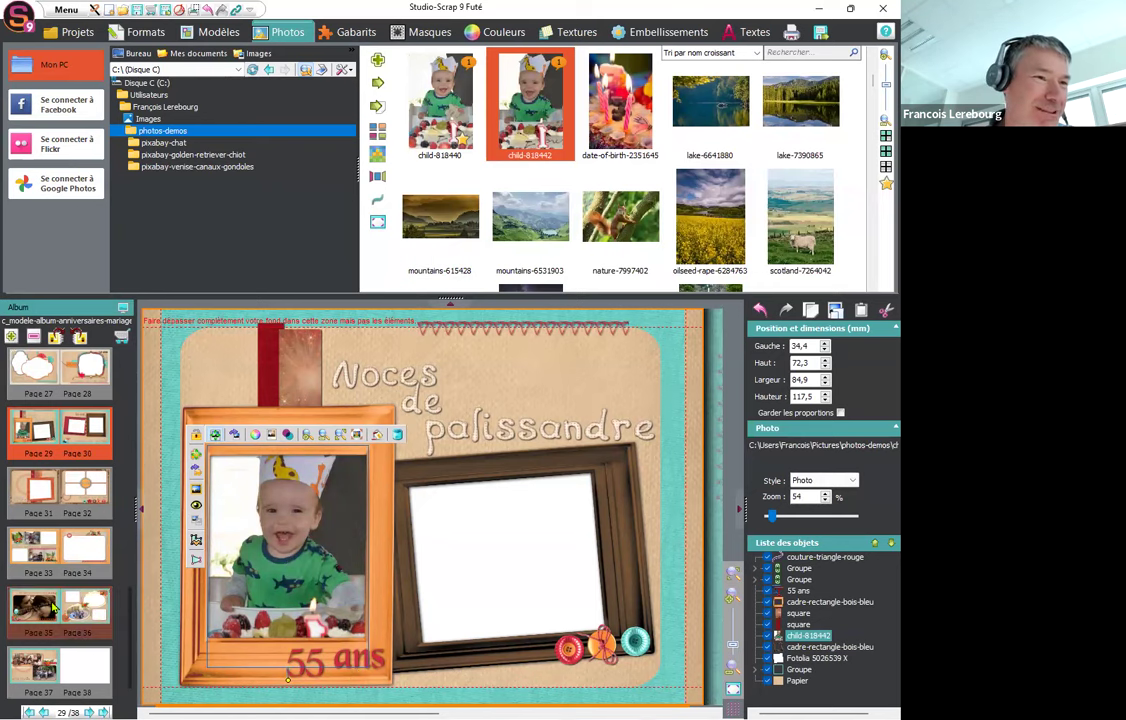
# Delete page 35, titled "les beaux souvenirs", from the album.
pyautogui.scroll(-1, 48, 536)
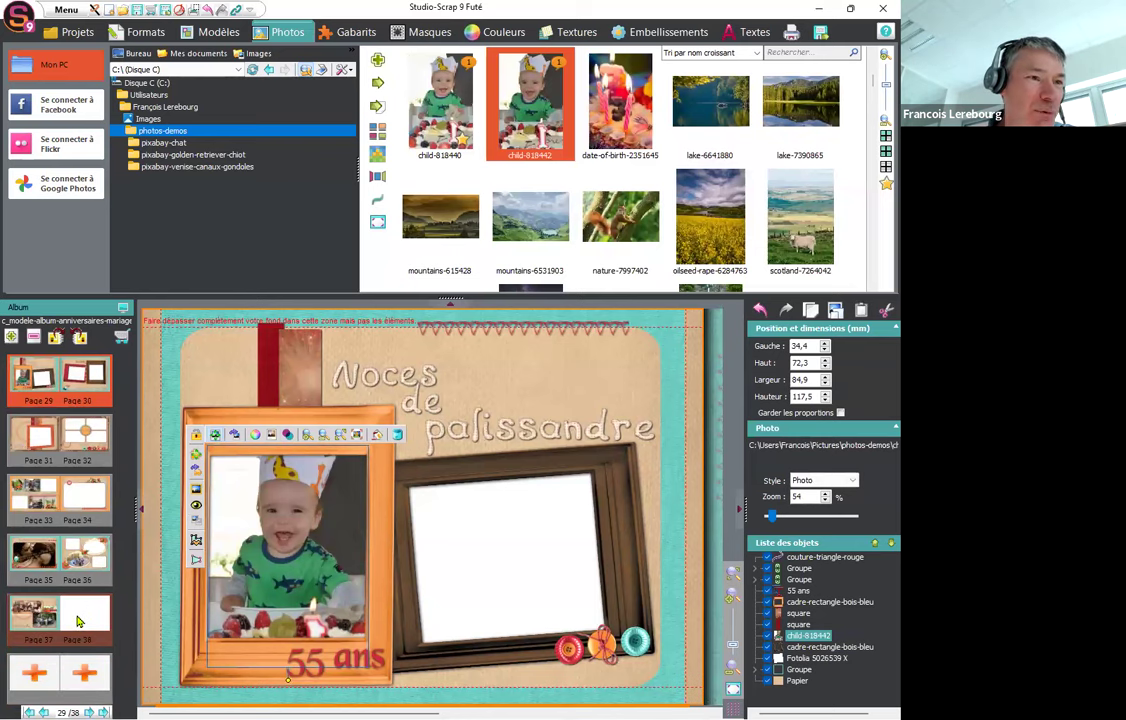
pyautogui.click(82, 562)
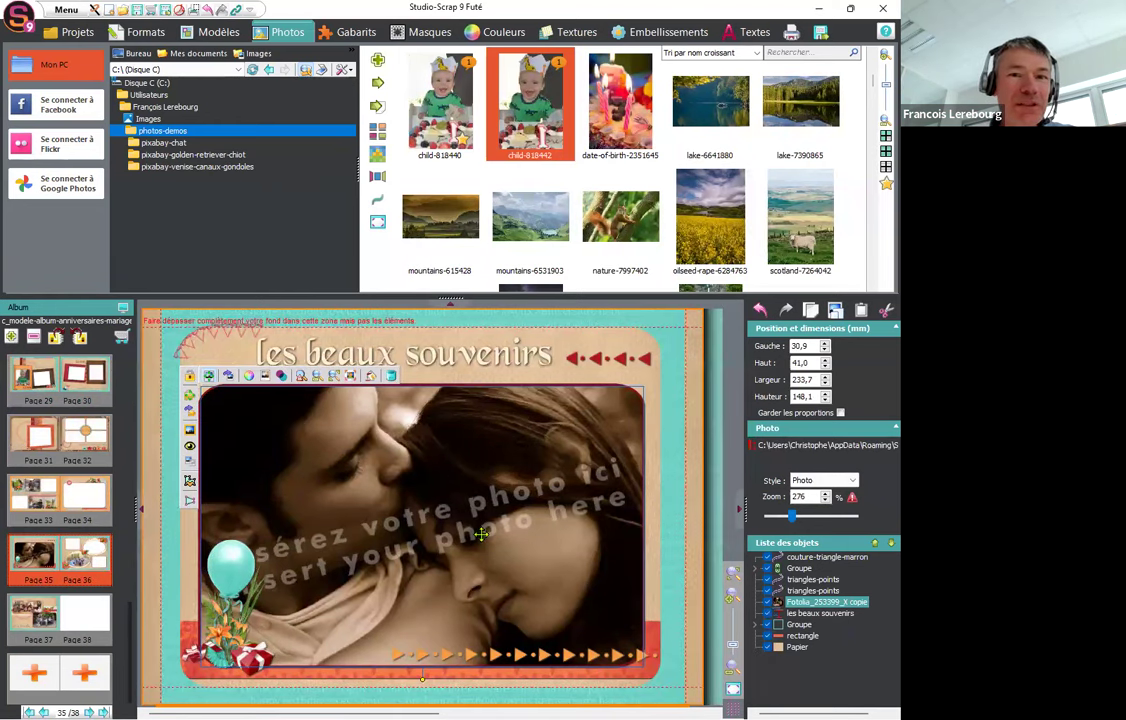
pyautogui.click(35, 340)
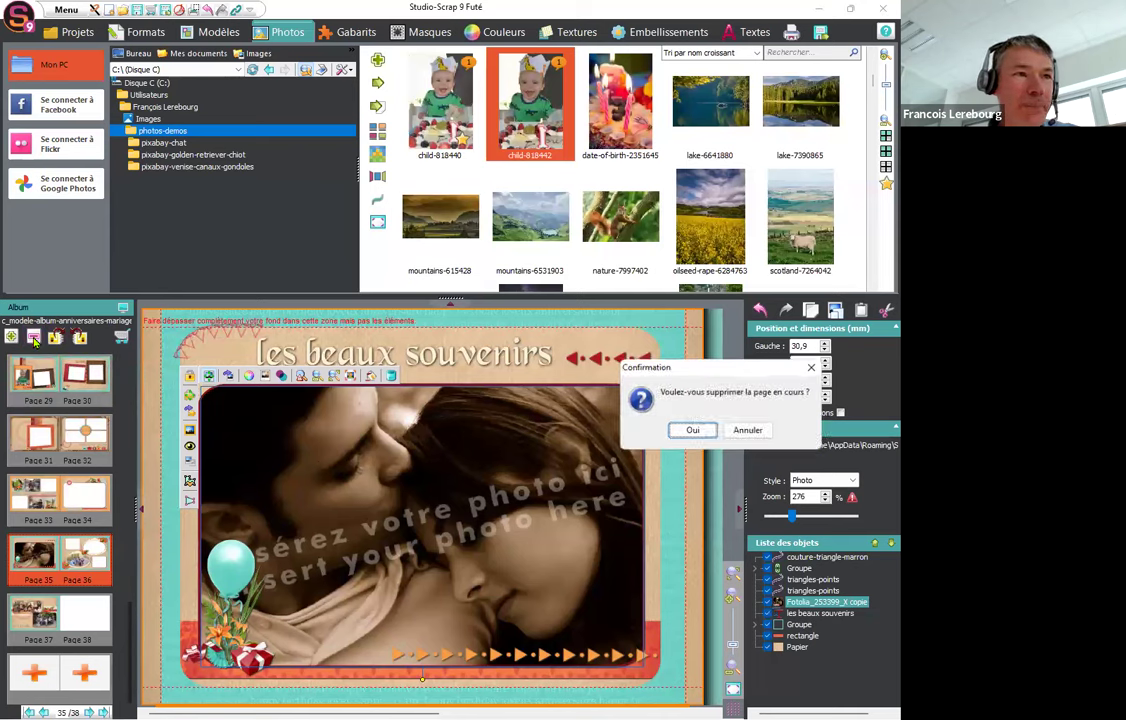
pyautogui.click(692, 431)
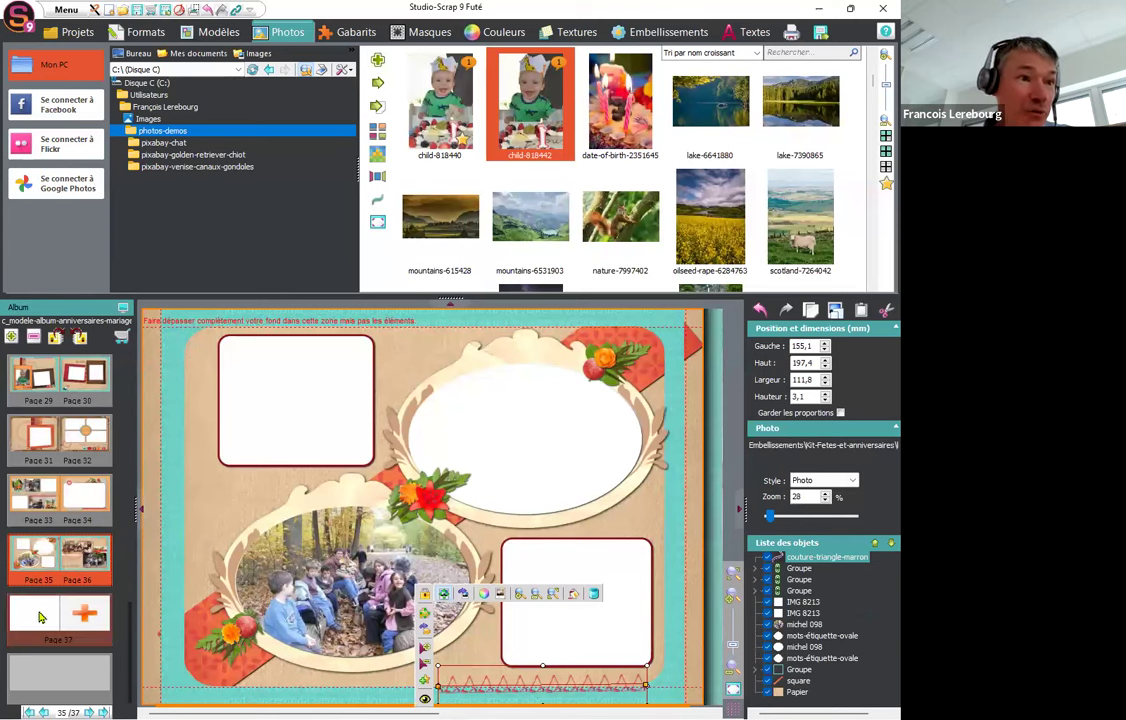
# Add 1 new blank page to the album before page 31, the "65 ans" page.
pyautogui.click(43, 441)
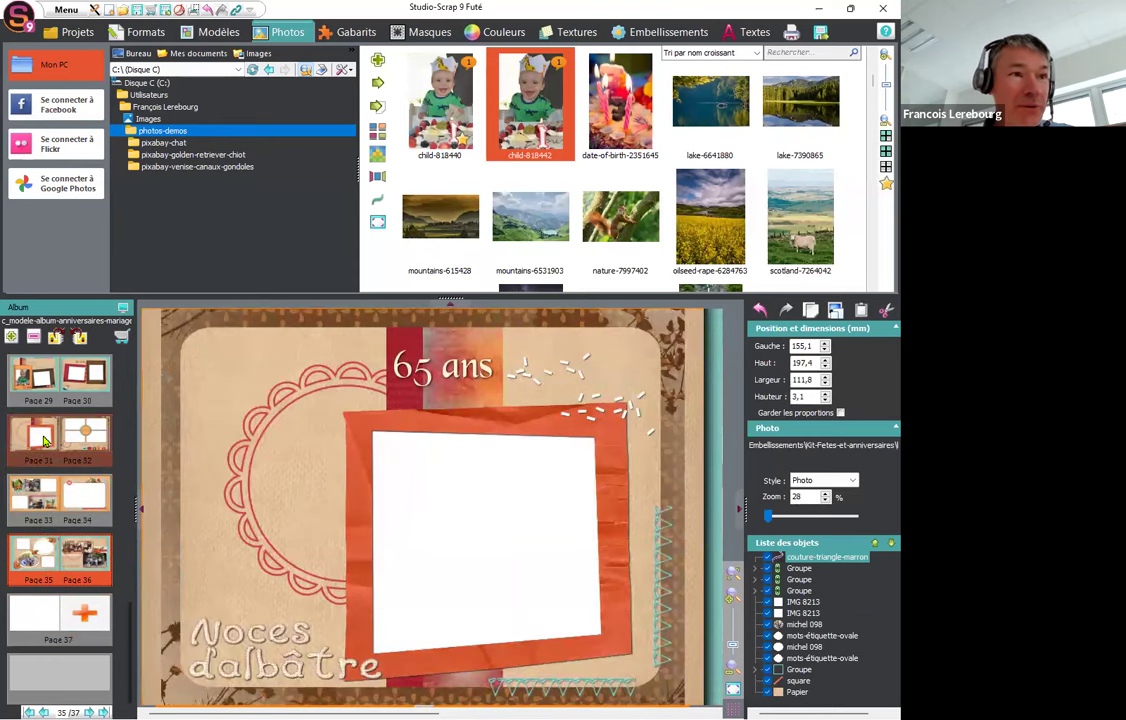
pyautogui.click(10, 338)
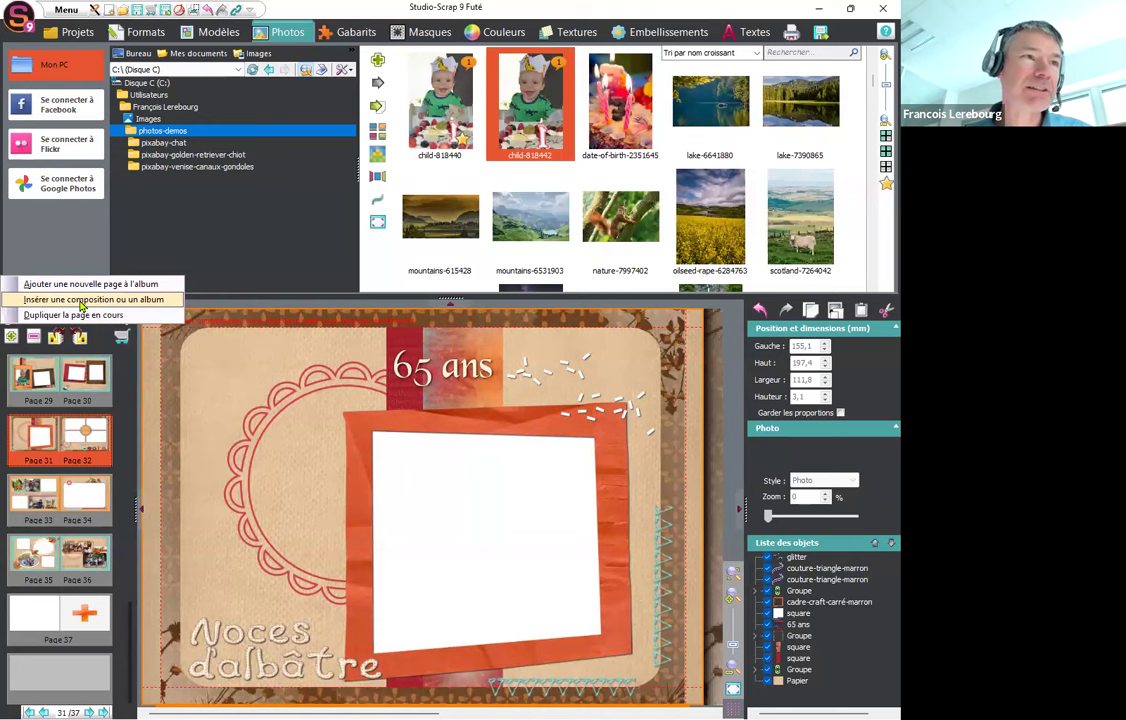
pyautogui.click(90, 284)
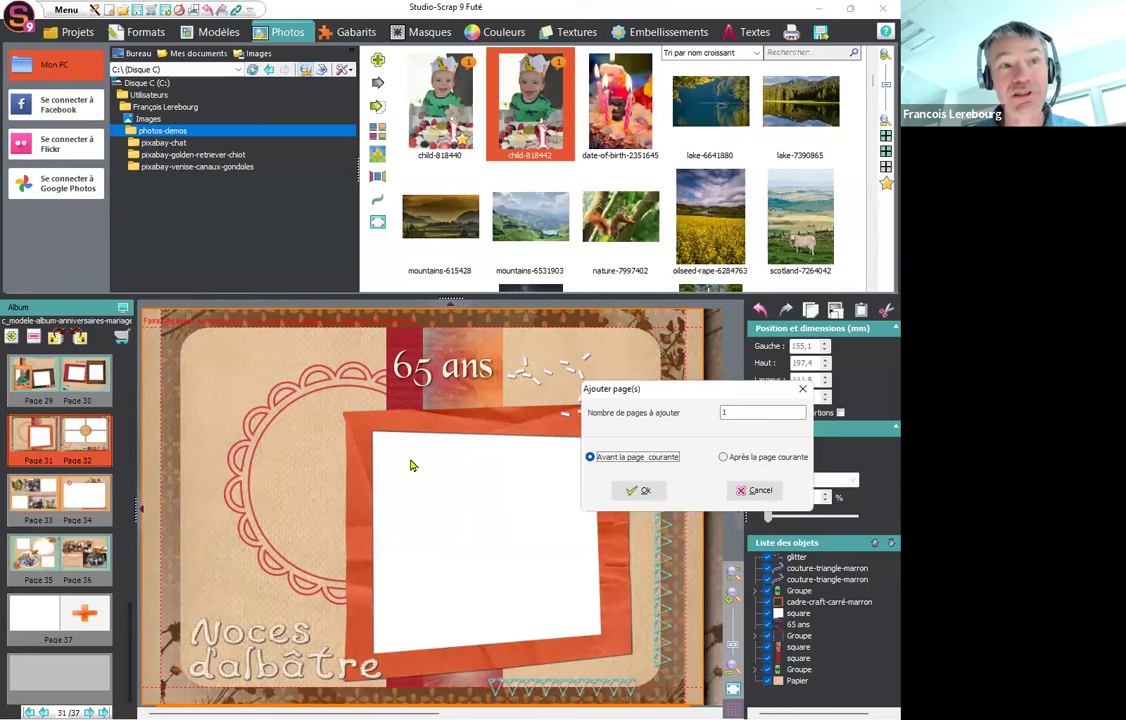
pyautogui.click(640, 491)
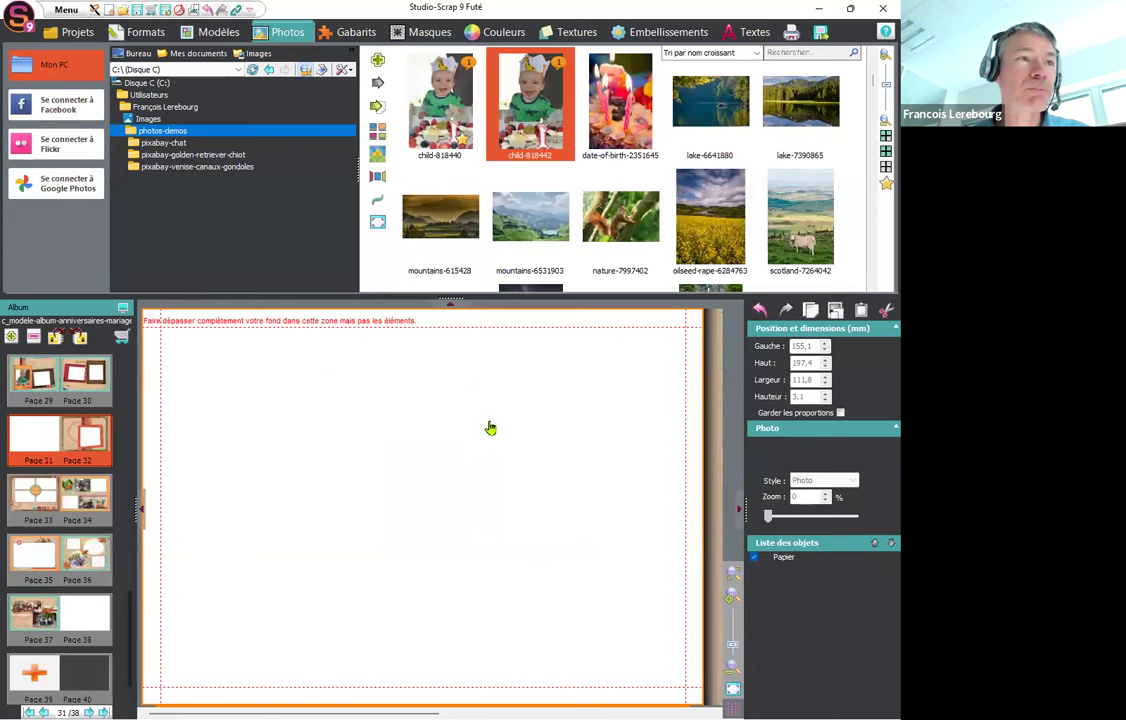
# Apply the project365-03 layout to the blank page 31 and fit the composition to the paper.
pyautogui.click(211, 33)
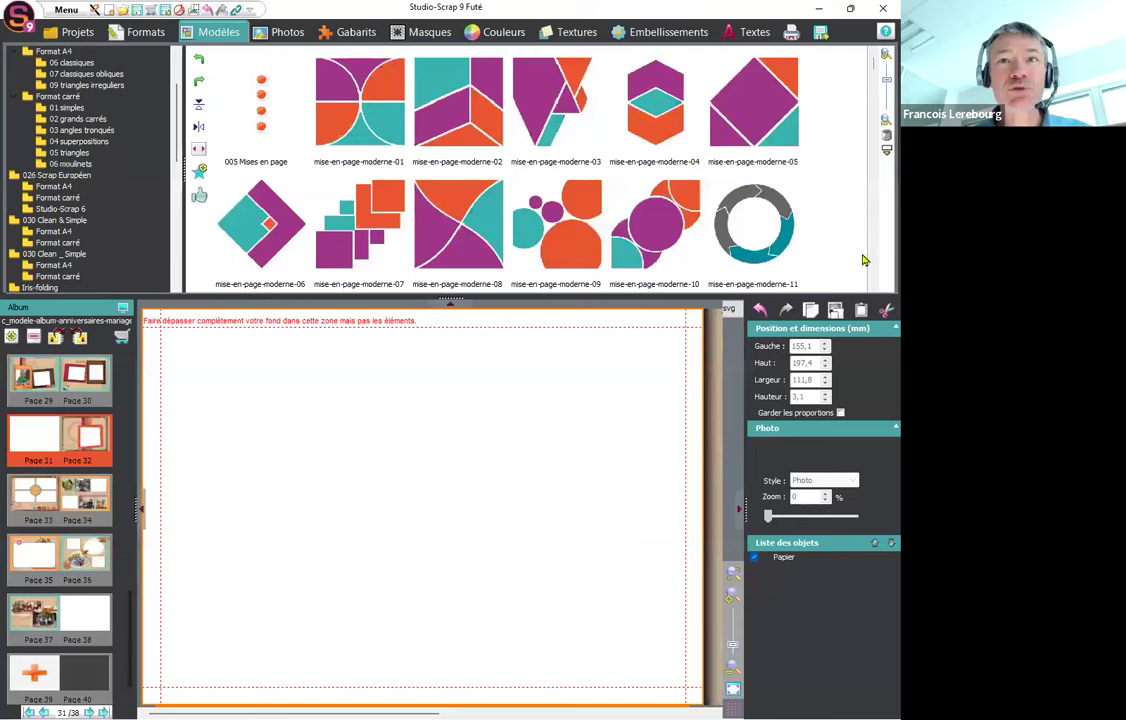
pyautogui.scroll(-8, 873, 264)
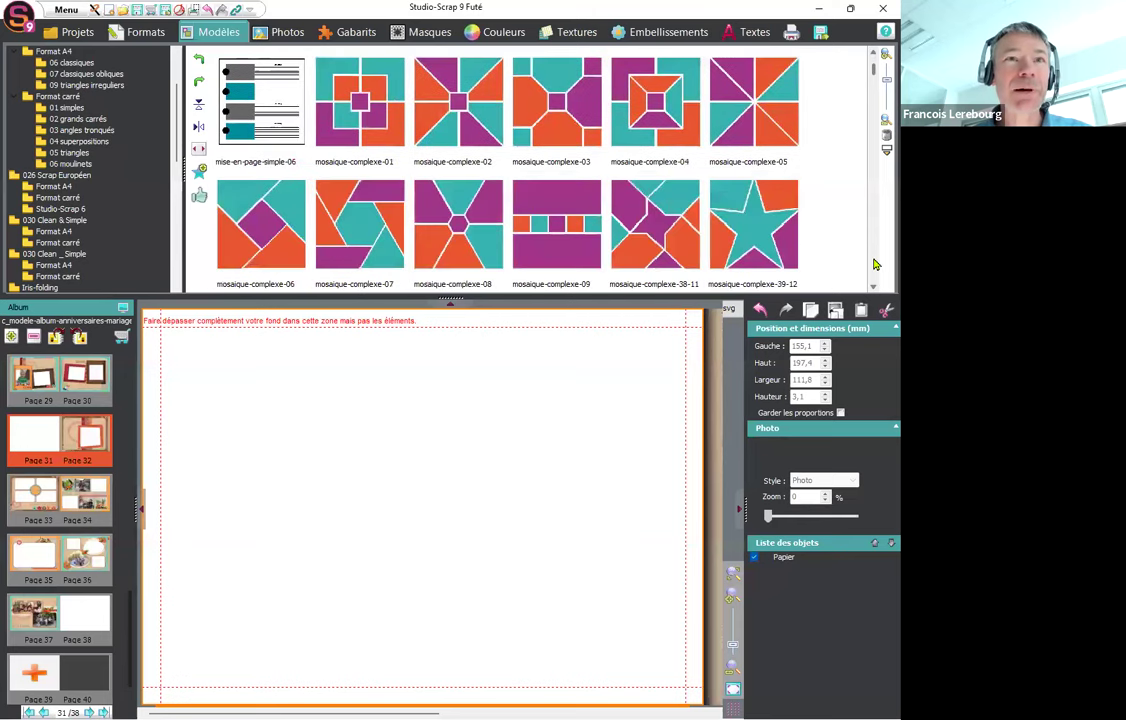
pyautogui.scroll(-3, 873, 264)
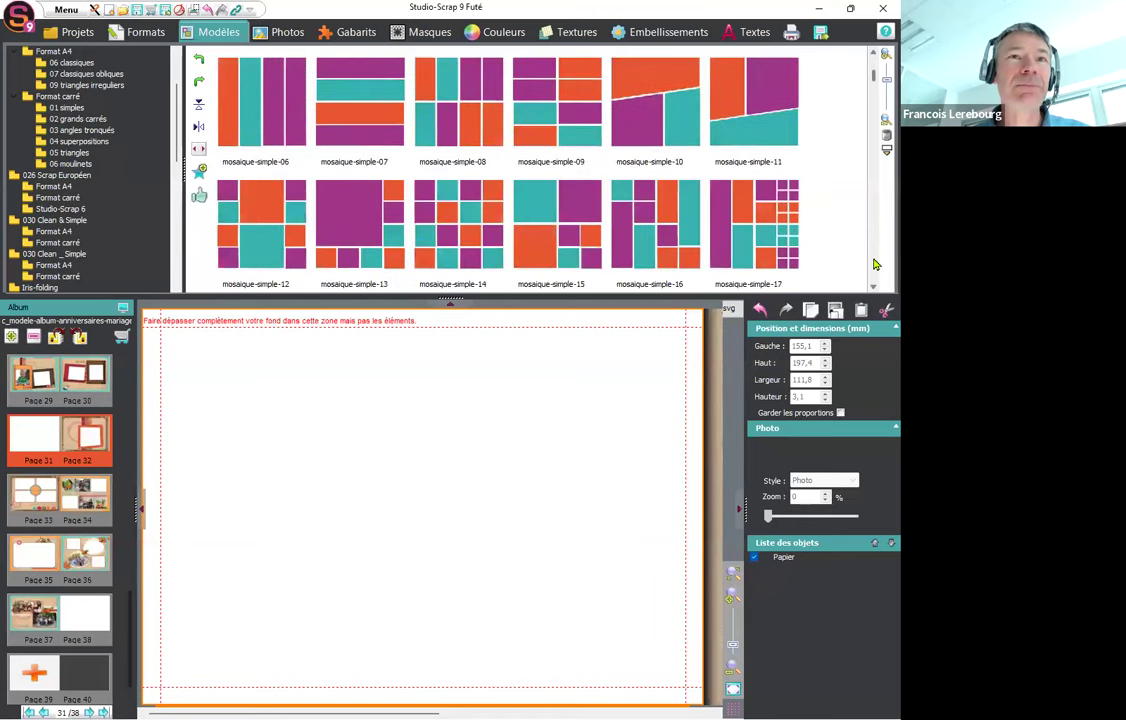
pyautogui.scroll(-2, 873, 264)
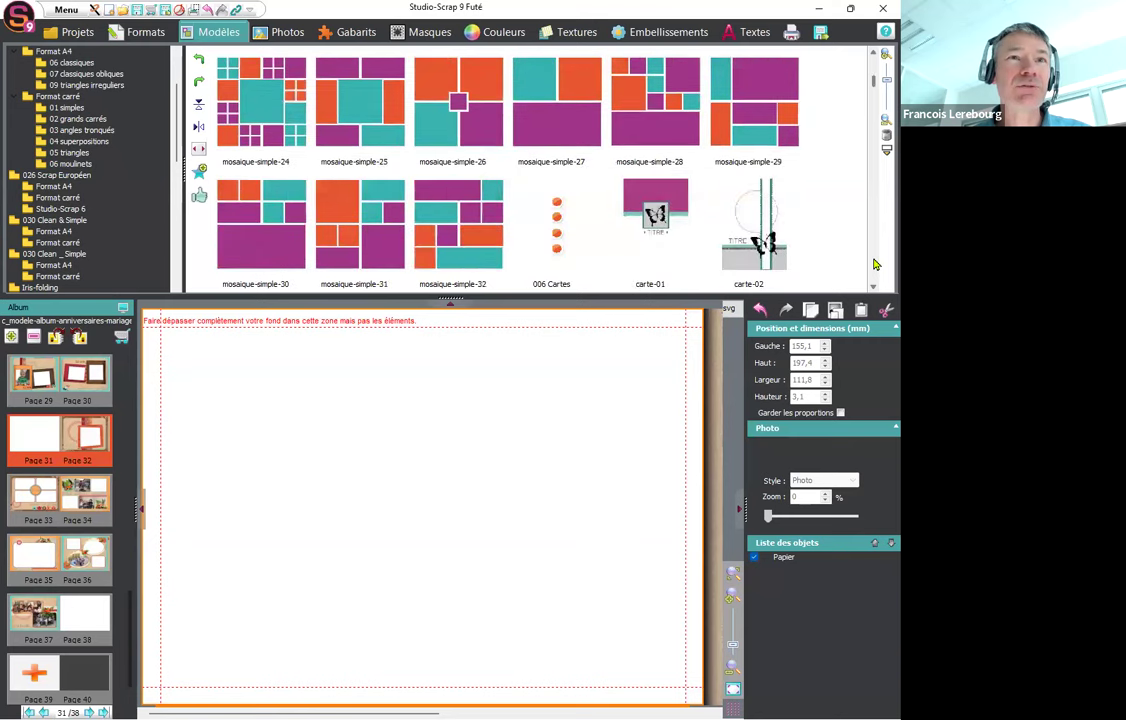
pyautogui.scroll(-2, 873, 264)
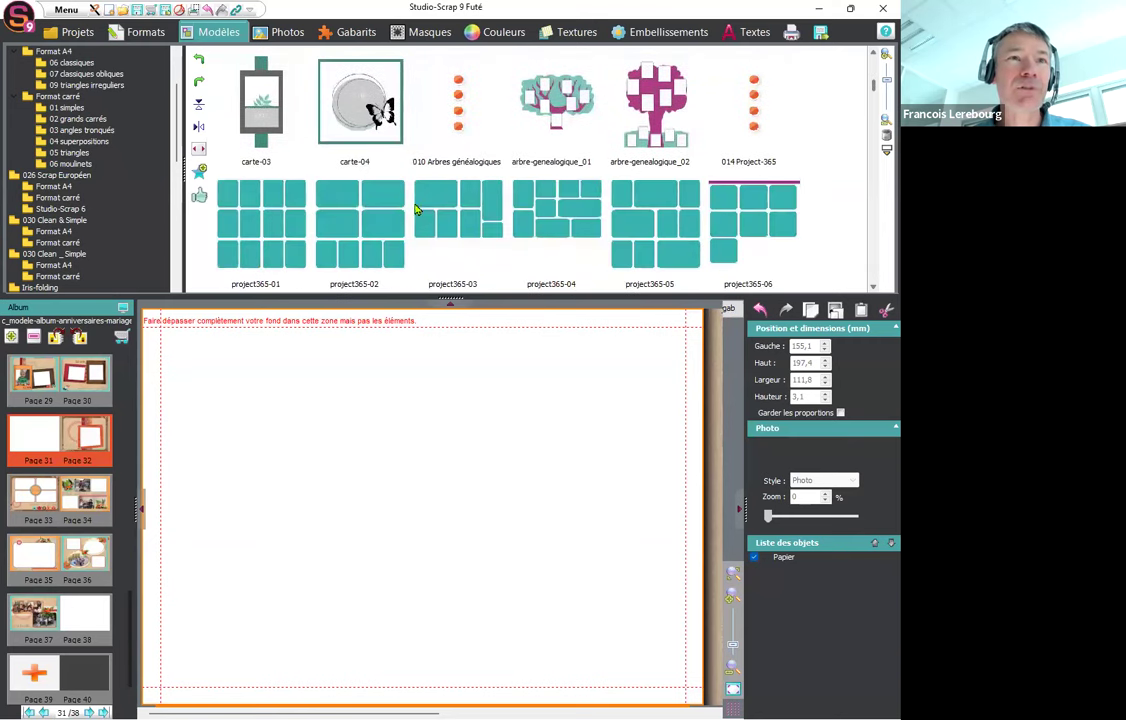
pyautogui.doubleClick(450, 210)
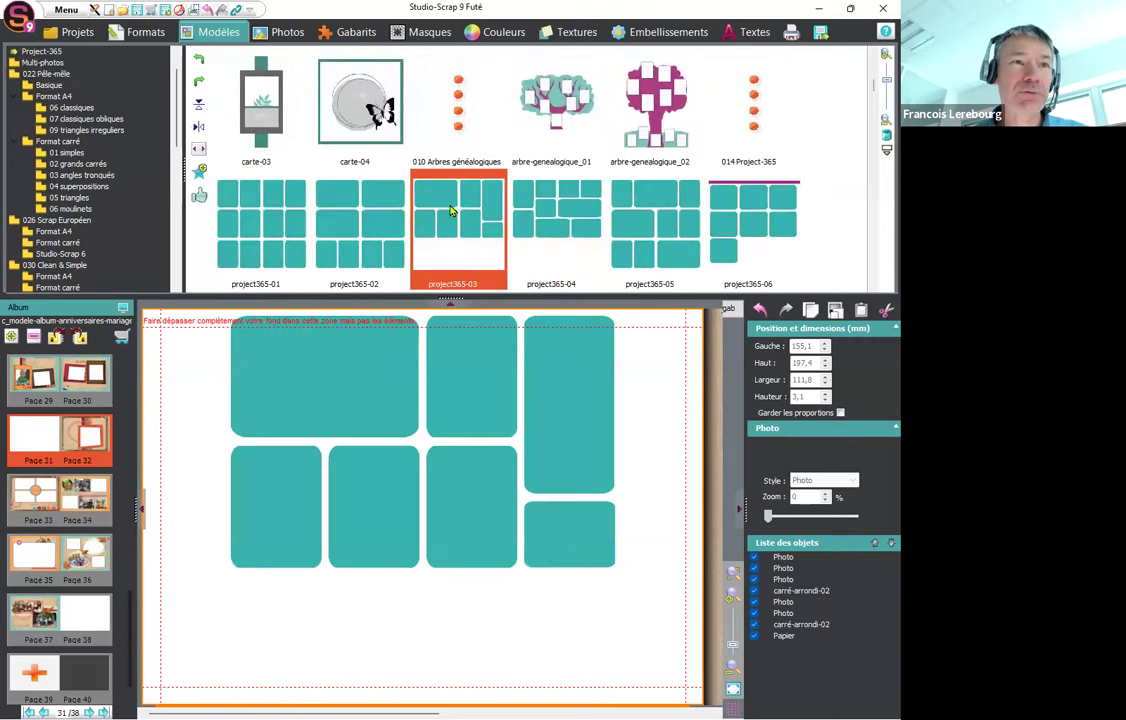
pyautogui.click(198, 150)
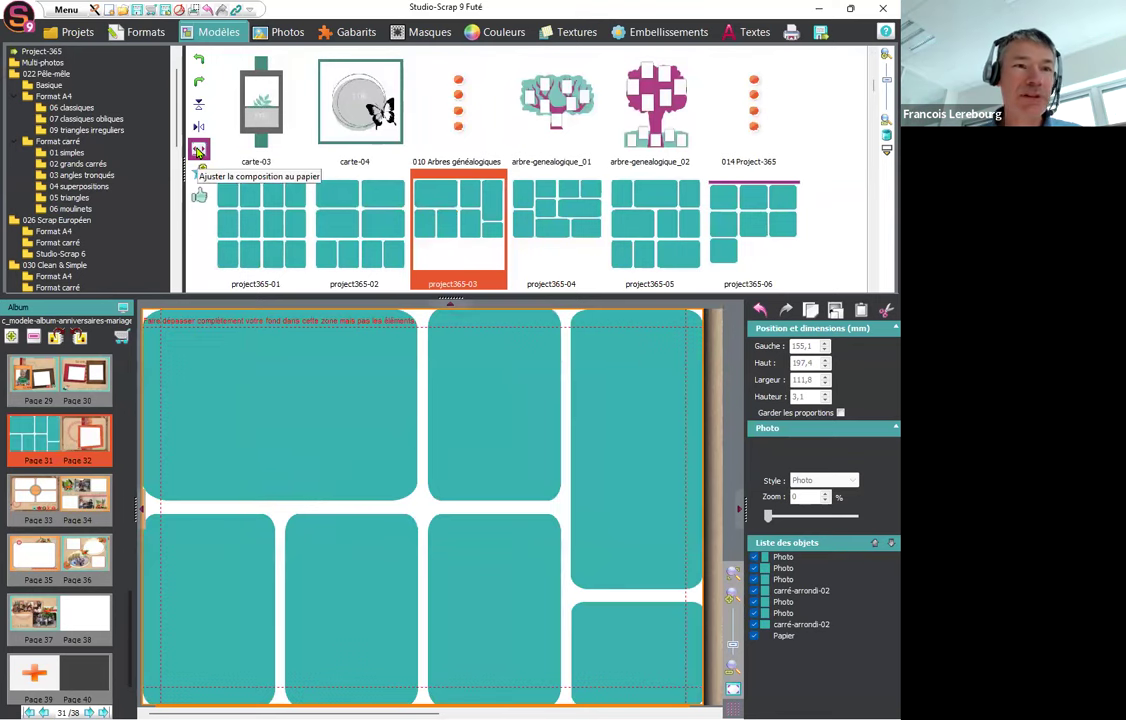
# Fill the upper middle cell with date-of-birth-2351645 and the large upper-left cell with child-818440, reframed to show the child's face.
pyautogui.click(287, 33)
pyautogui.moveTo(615, 100); pyautogui.dragTo(497, 400)
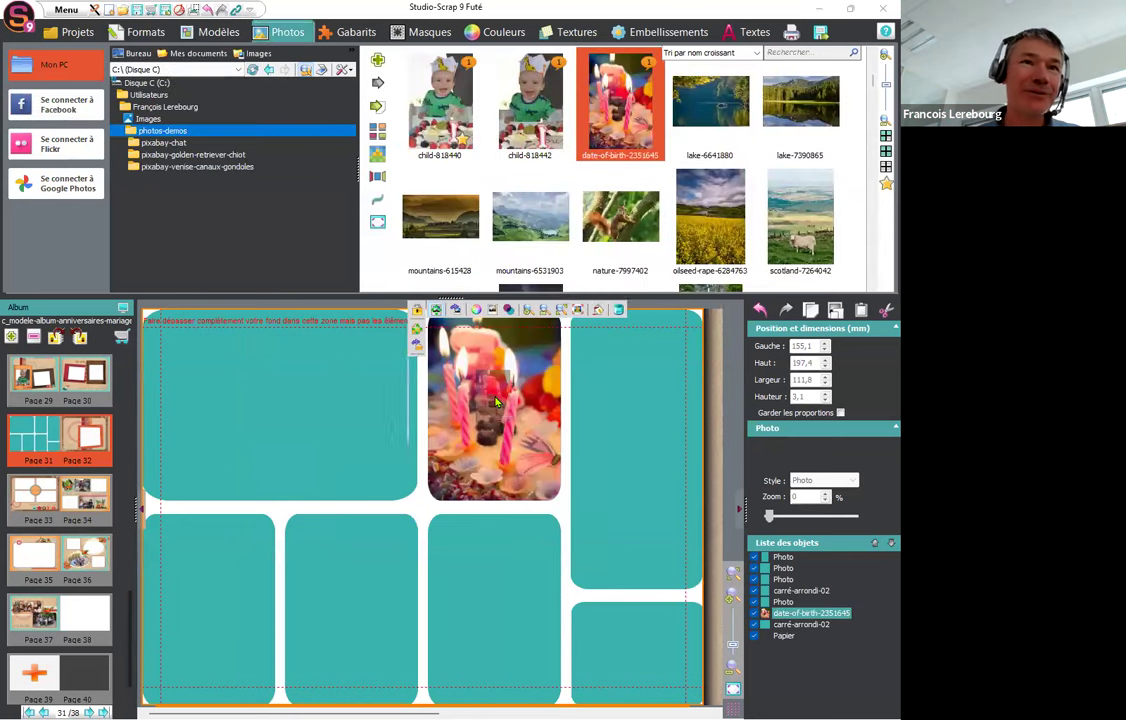
pyautogui.click(446, 107)
pyautogui.moveTo(446, 107); pyautogui.dragTo(288, 420)
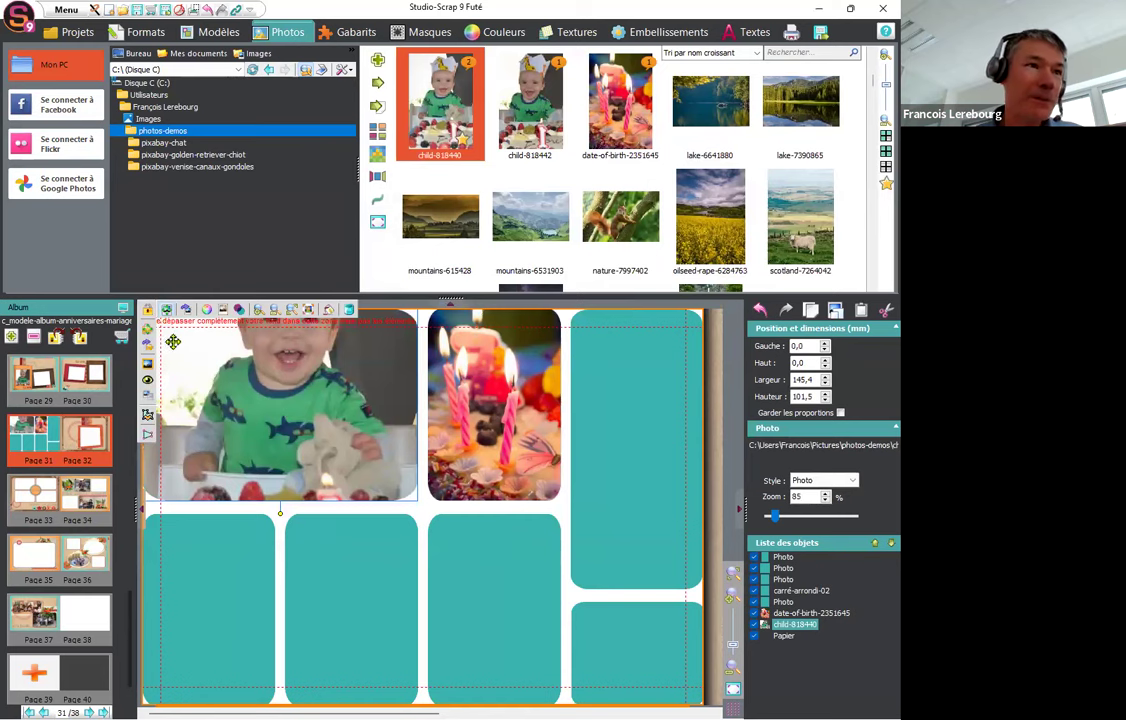
pyautogui.moveTo(252, 324); pyautogui.dragTo(272, 449)
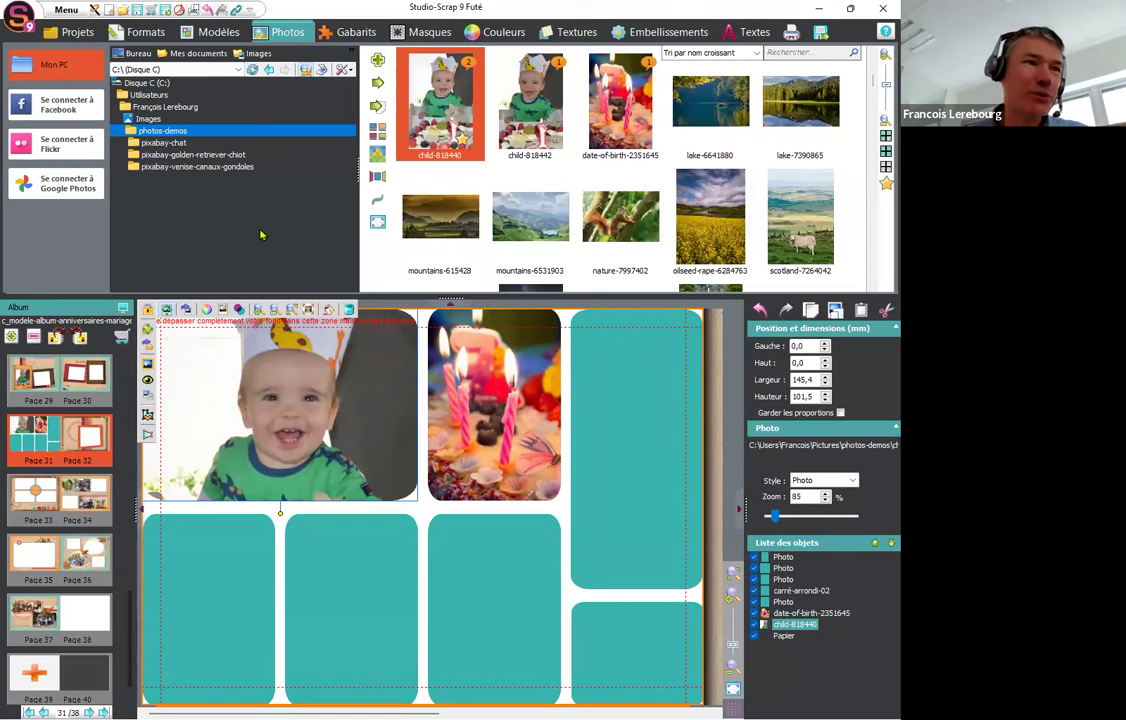
# Start the photo-quality print service for the album, saving the changes and continuing past the photo quality check.
pyautogui.click(121, 340)
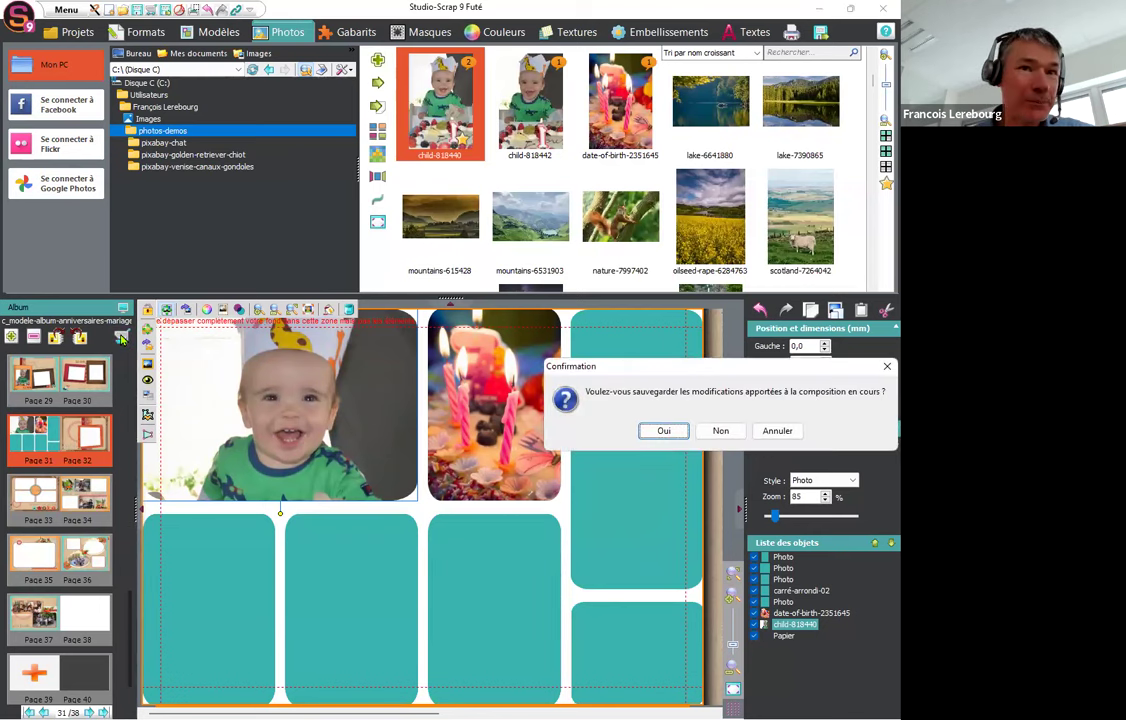
pyautogui.click(662, 430)
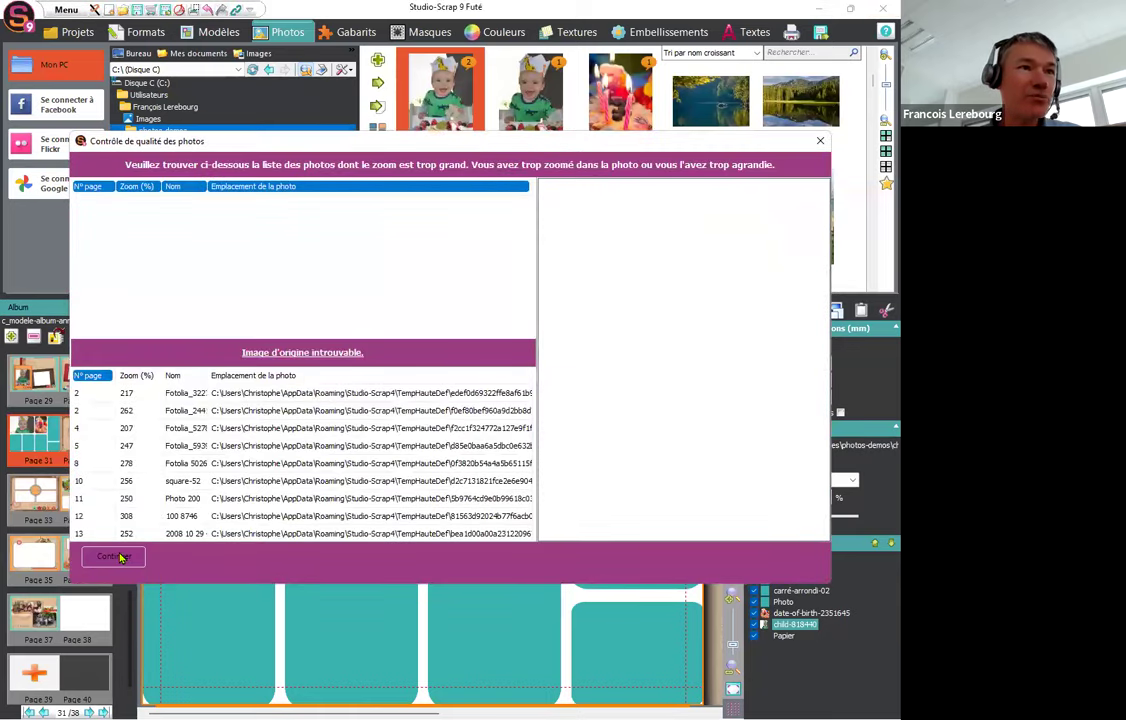
pyautogui.click(118, 557)
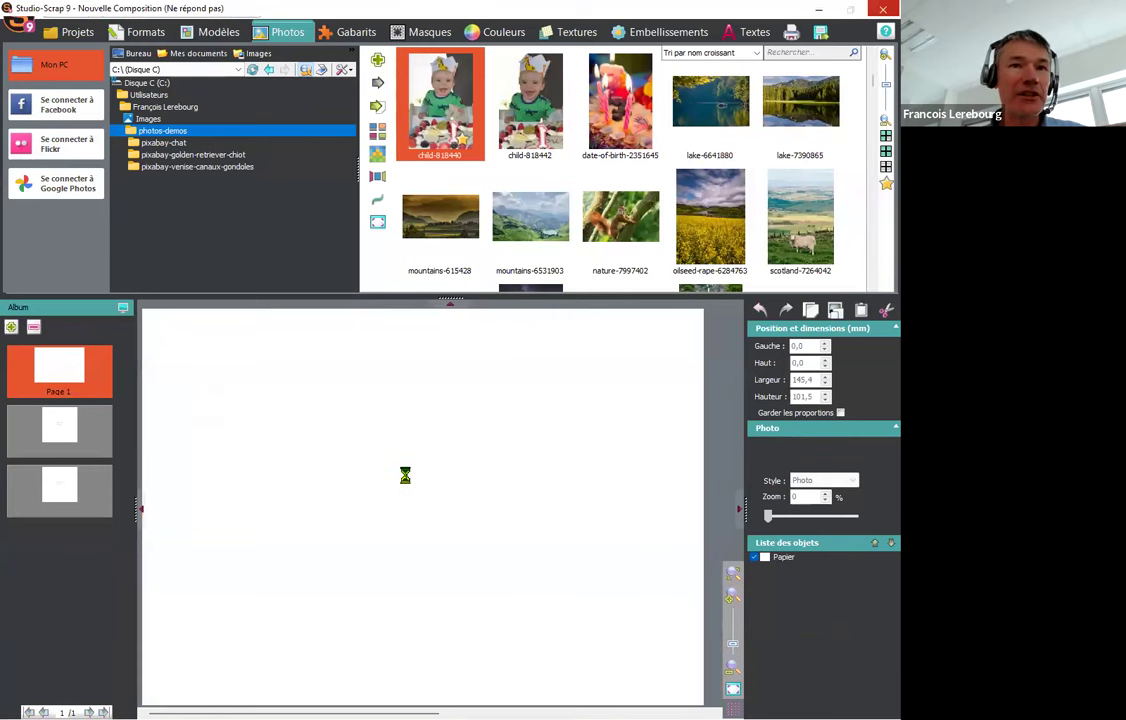
pyautogui.click(559, 431)
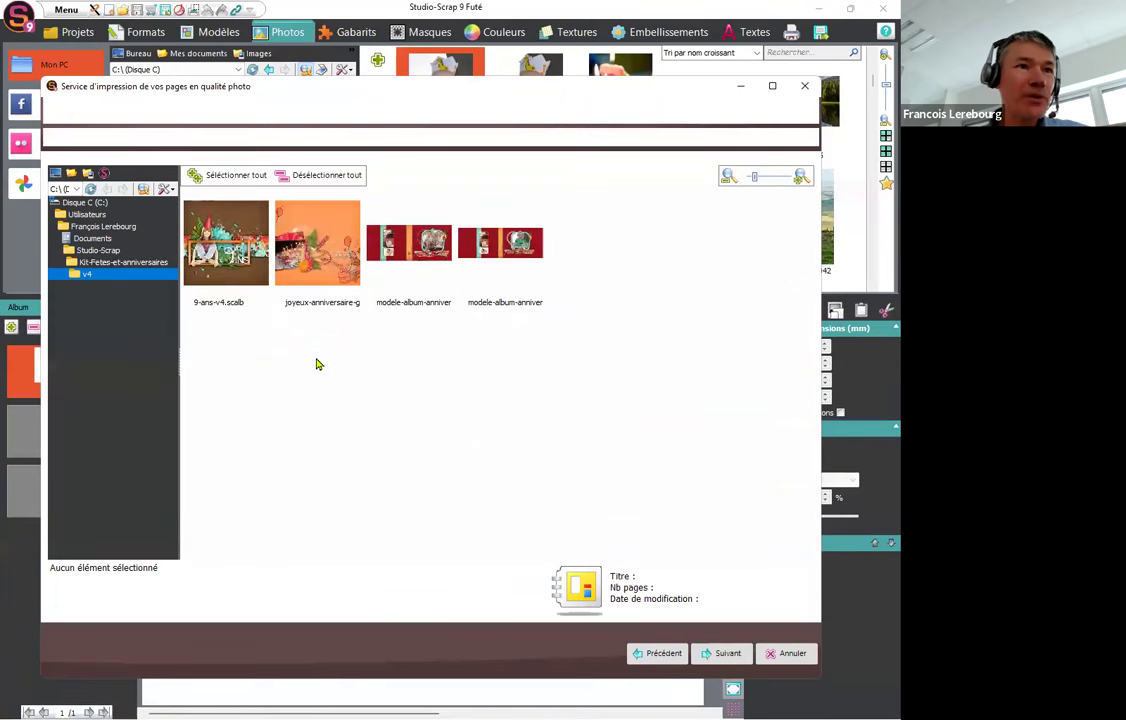
# Select the c_modele-album-anniversaires-mariages-v4 album from the v4 folder for printing.
pyautogui.moveTo(503, 252)
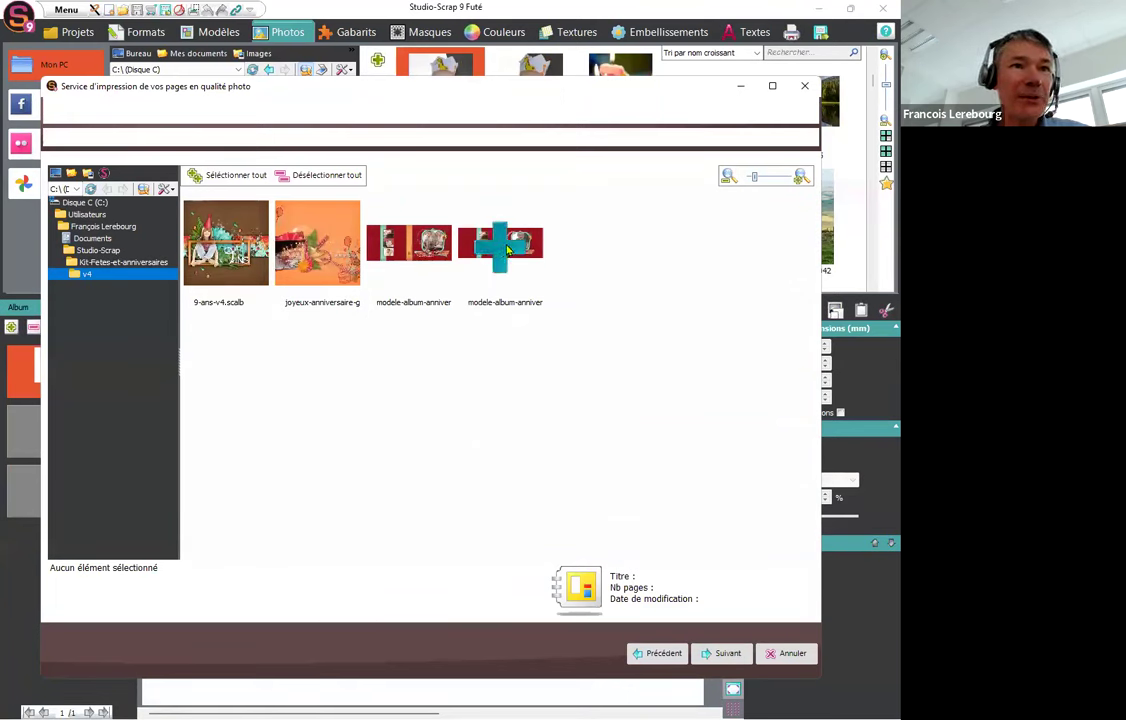
pyautogui.moveTo(417, 253)
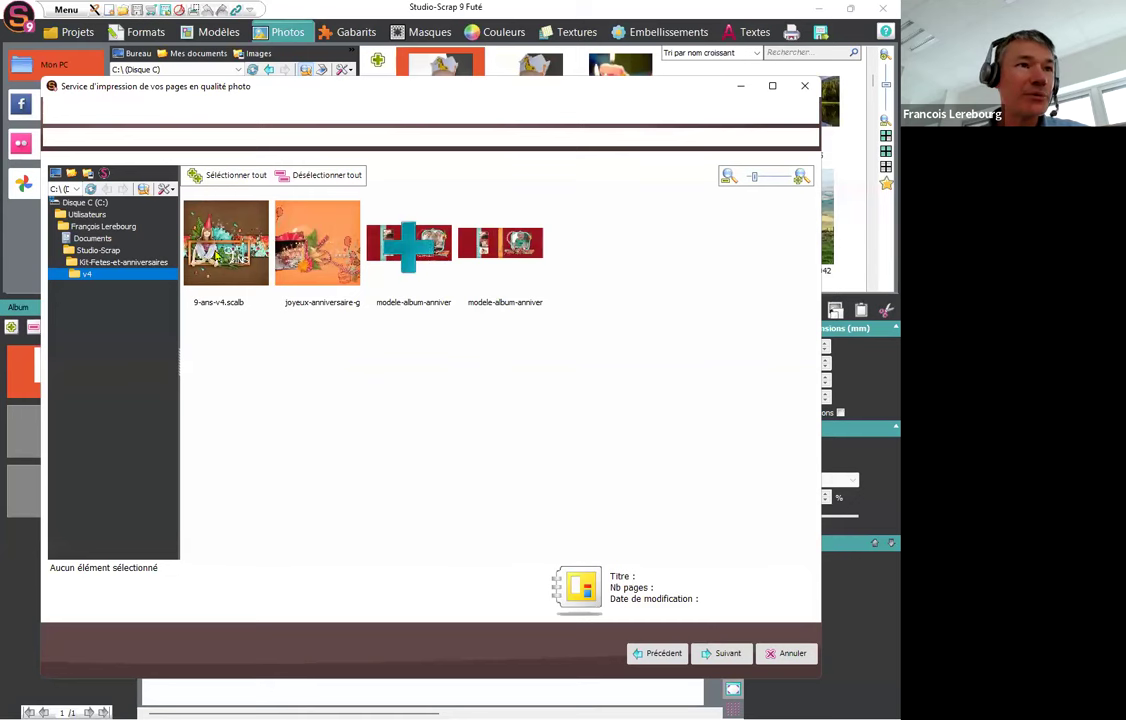
pyautogui.click(409, 243)
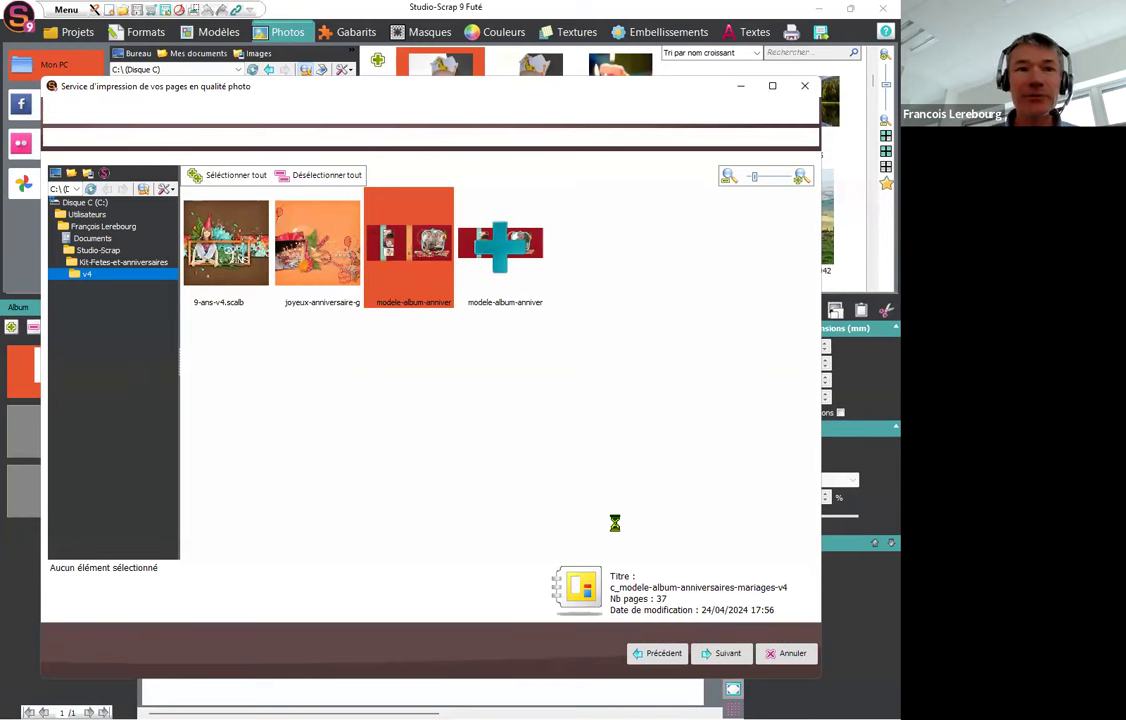
pyautogui.click(559, 430)
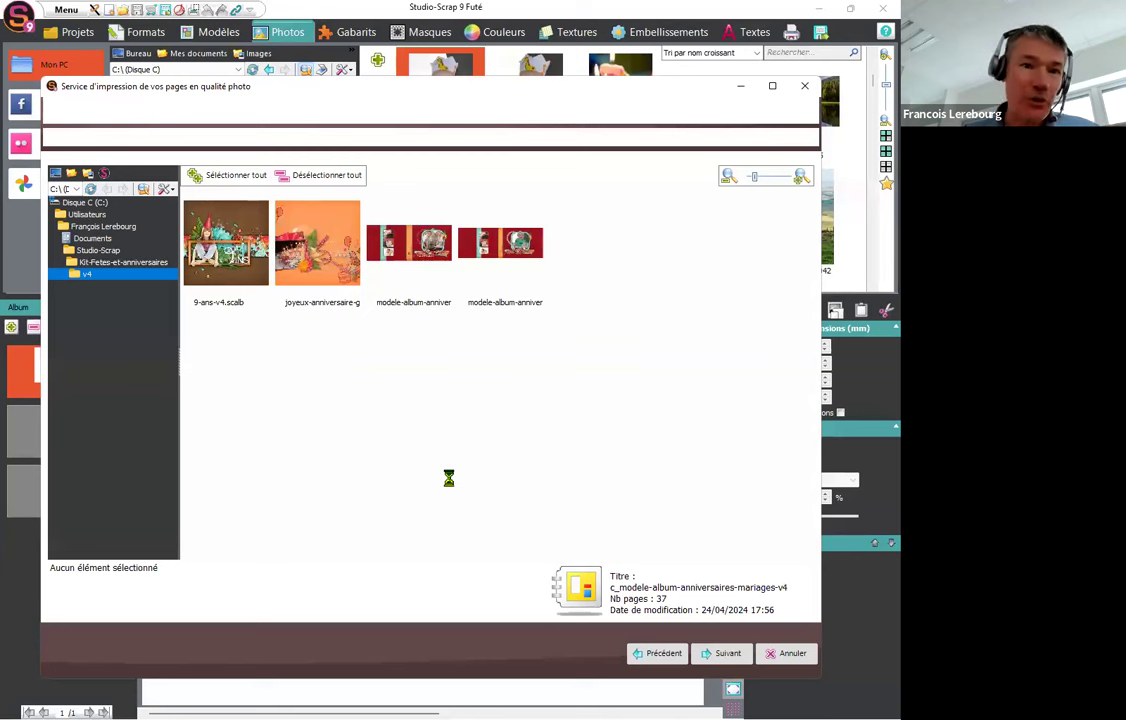